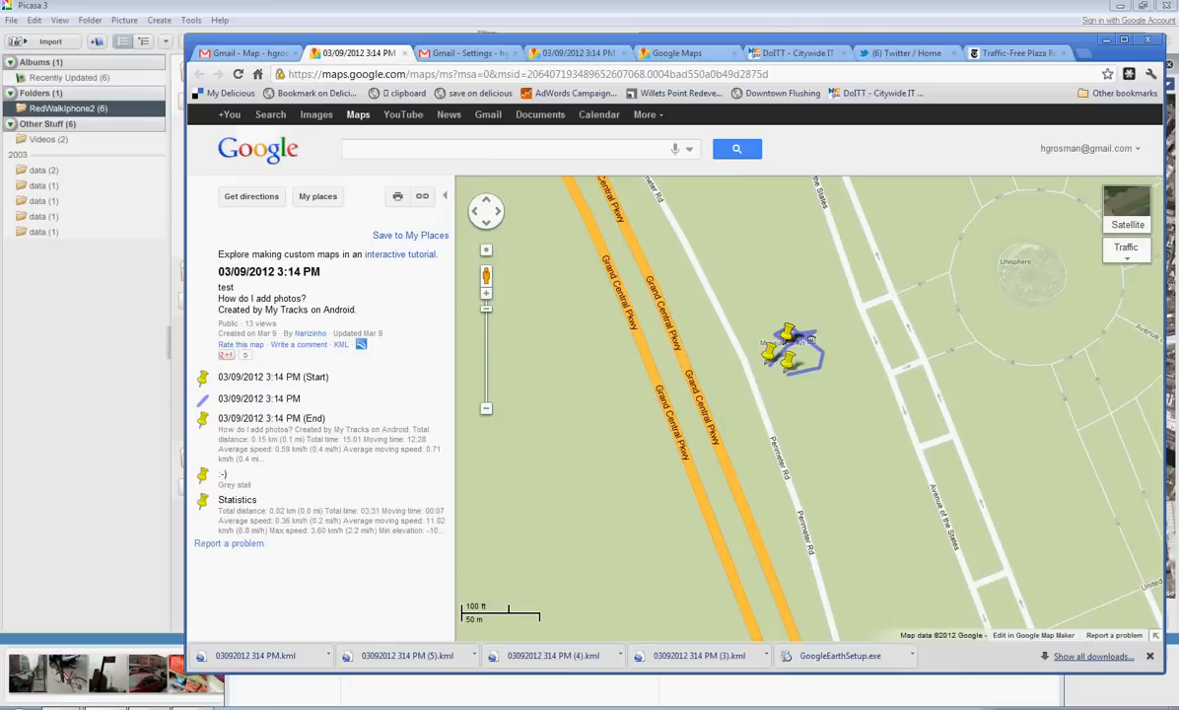
# Step: Open the map document FMCP_Map_120305.mxd from the FMCP folder in ArcMap
pyautogui.moveTo(55, 691)
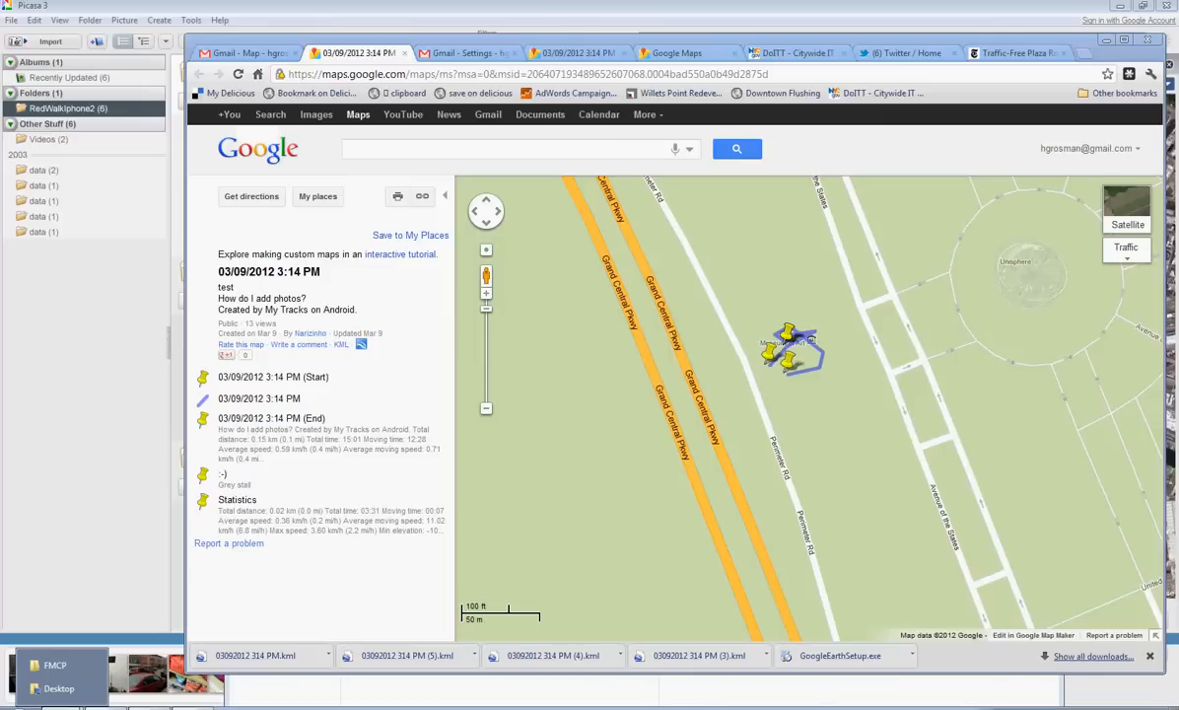
pyautogui.click(58, 667)
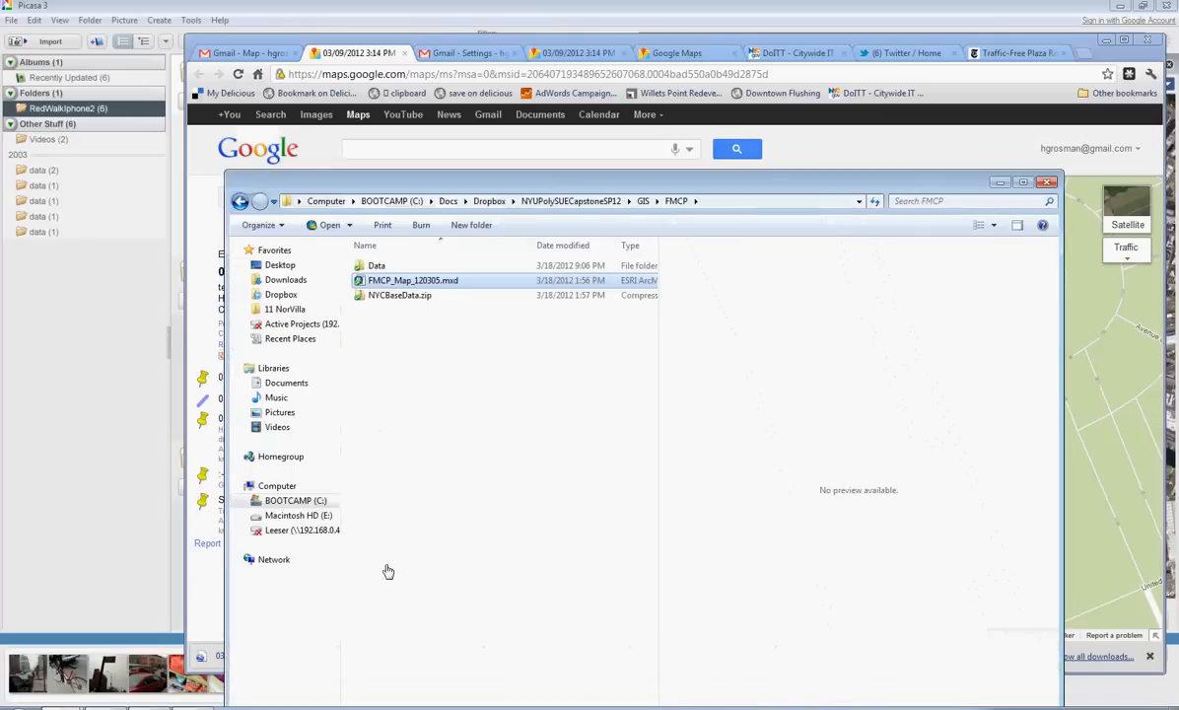
pyautogui.click(411, 374)
pyautogui.click(395, 284)
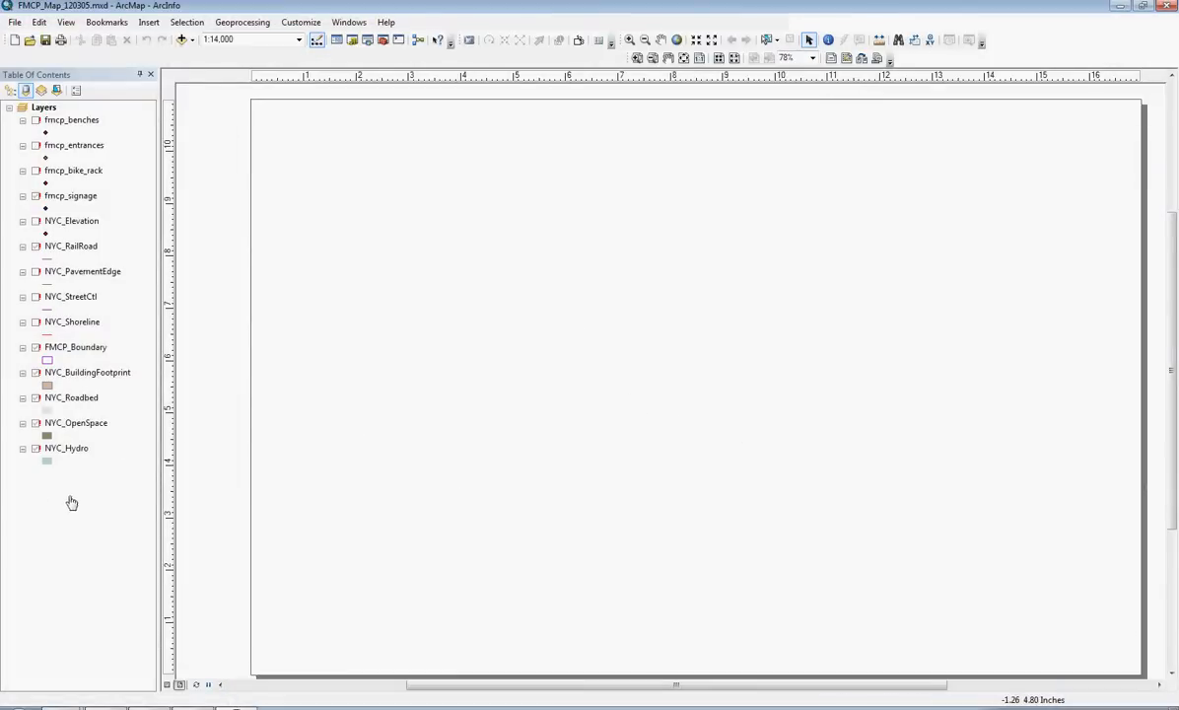
pyautogui.click(75, 426)
pyautogui.rightClick(75, 426)
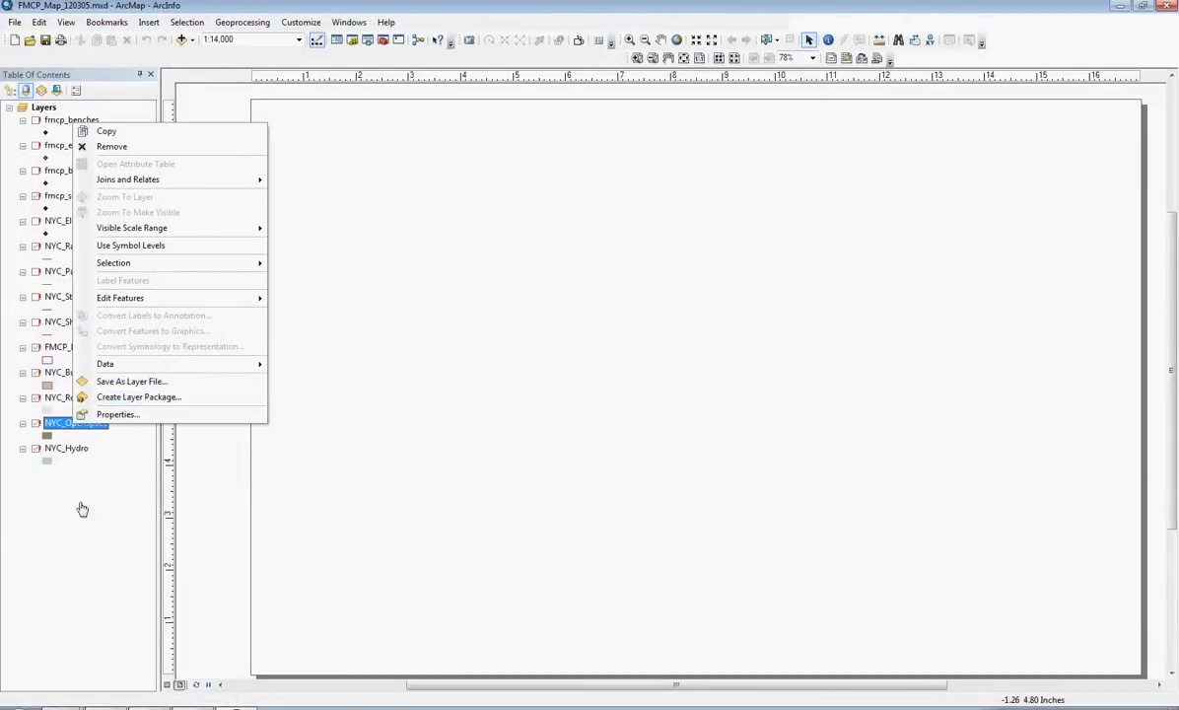
pyautogui.moveTo(115, 366)
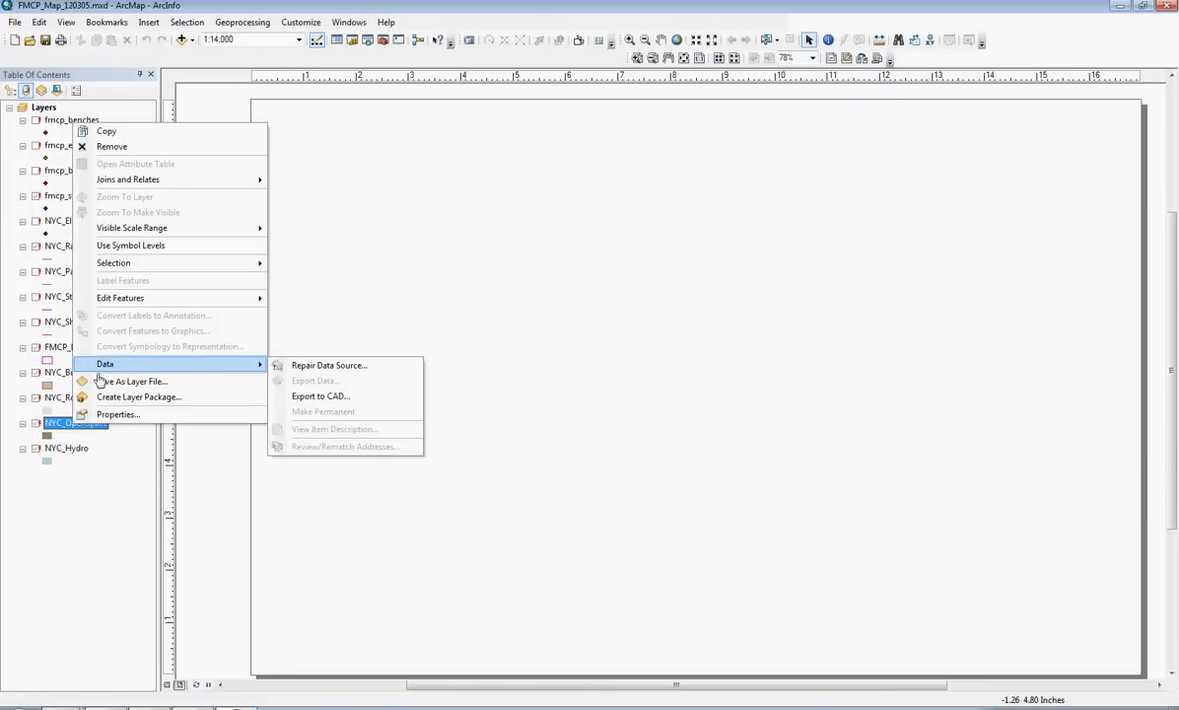
pyautogui.click(68, 477)
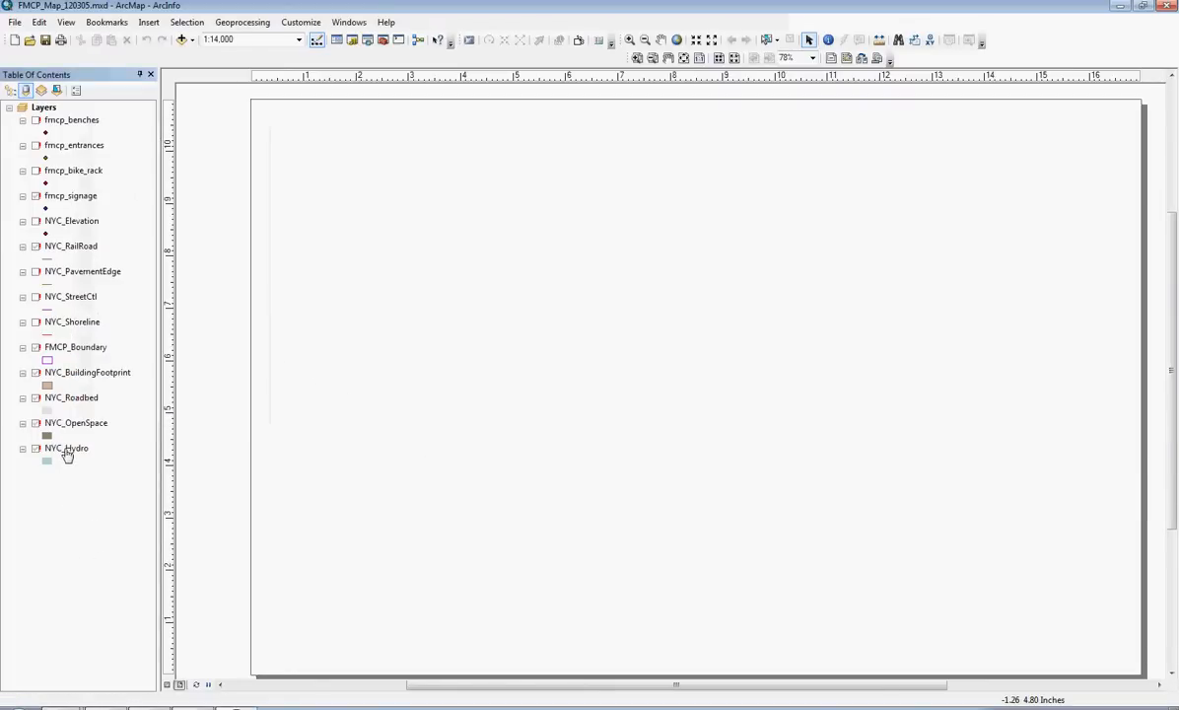
# Step: Repair the NYC_Hydro layer's data source by linking it to NYC_Hydro in the NYC_BaseMap dataset of NYCBaseData's FMCP_Poly2.mdb
pyautogui.rightClick(65, 449)
pyautogui.moveTo(104, 393)
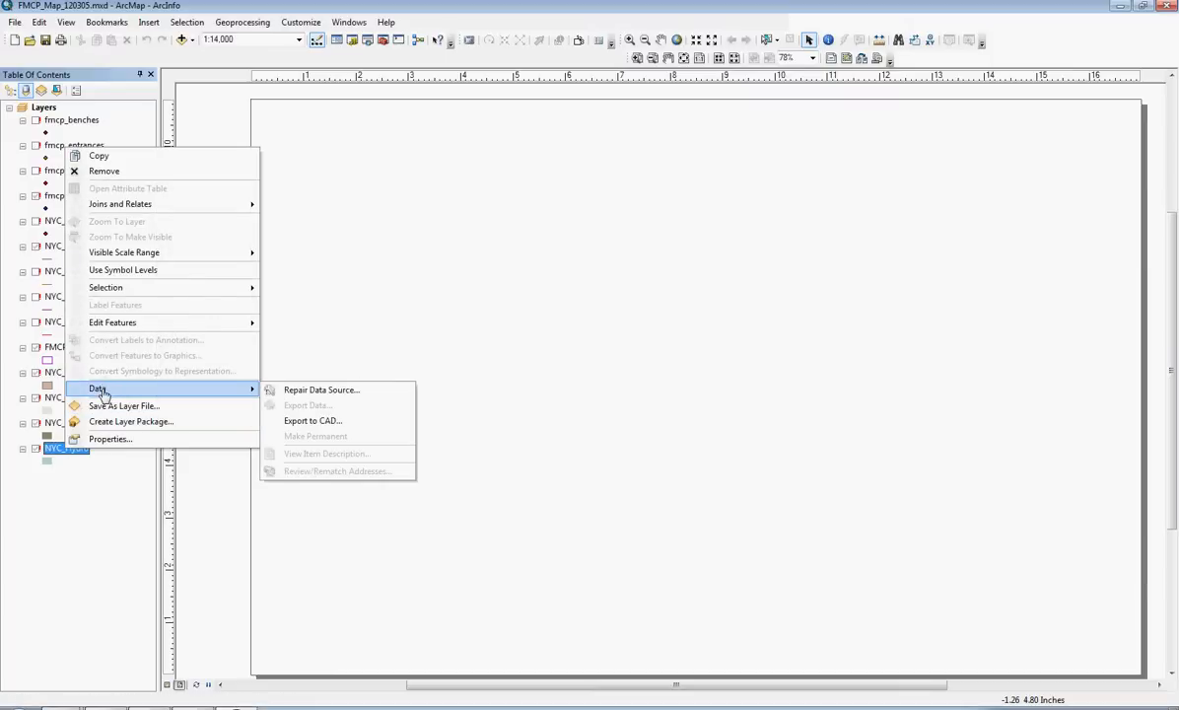
pyautogui.click(310, 392)
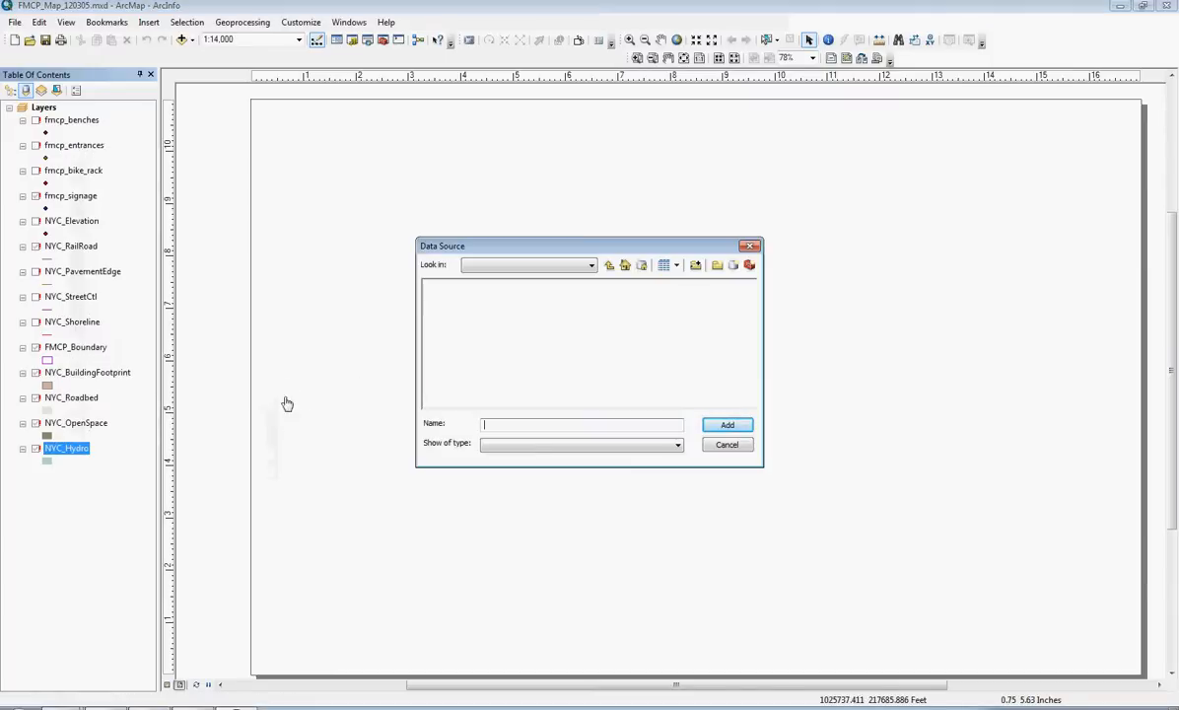
pyautogui.click(571, 268)
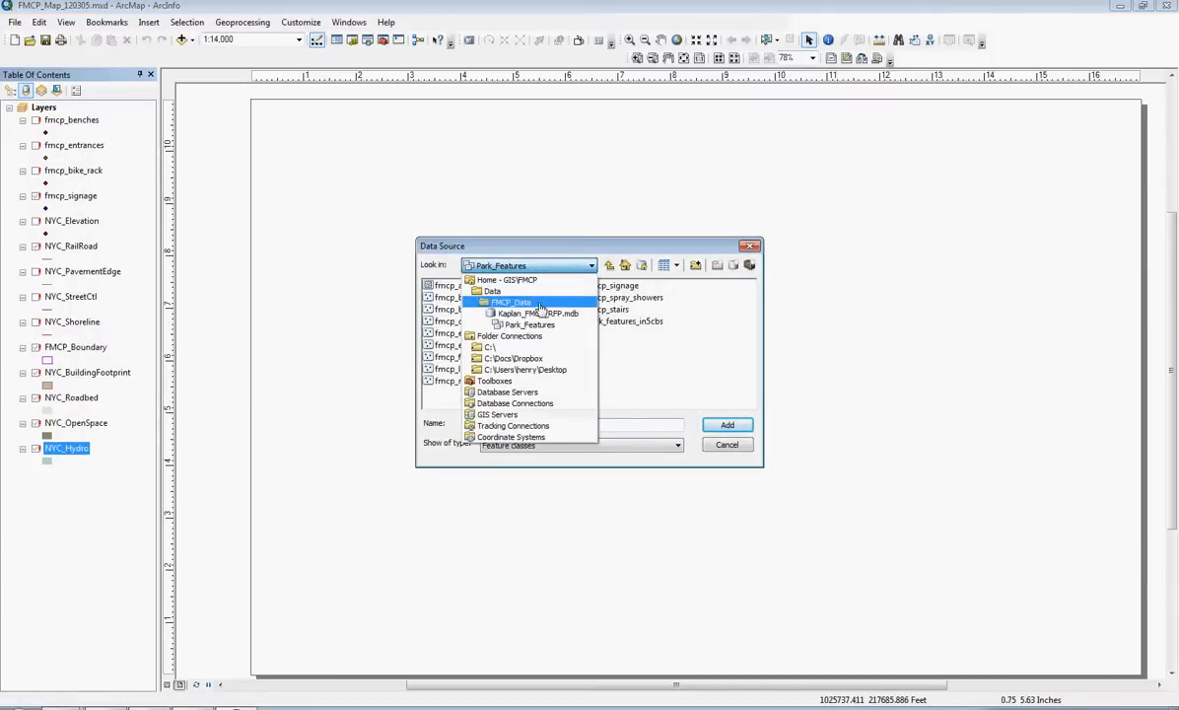
pyautogui.click(533, 301)
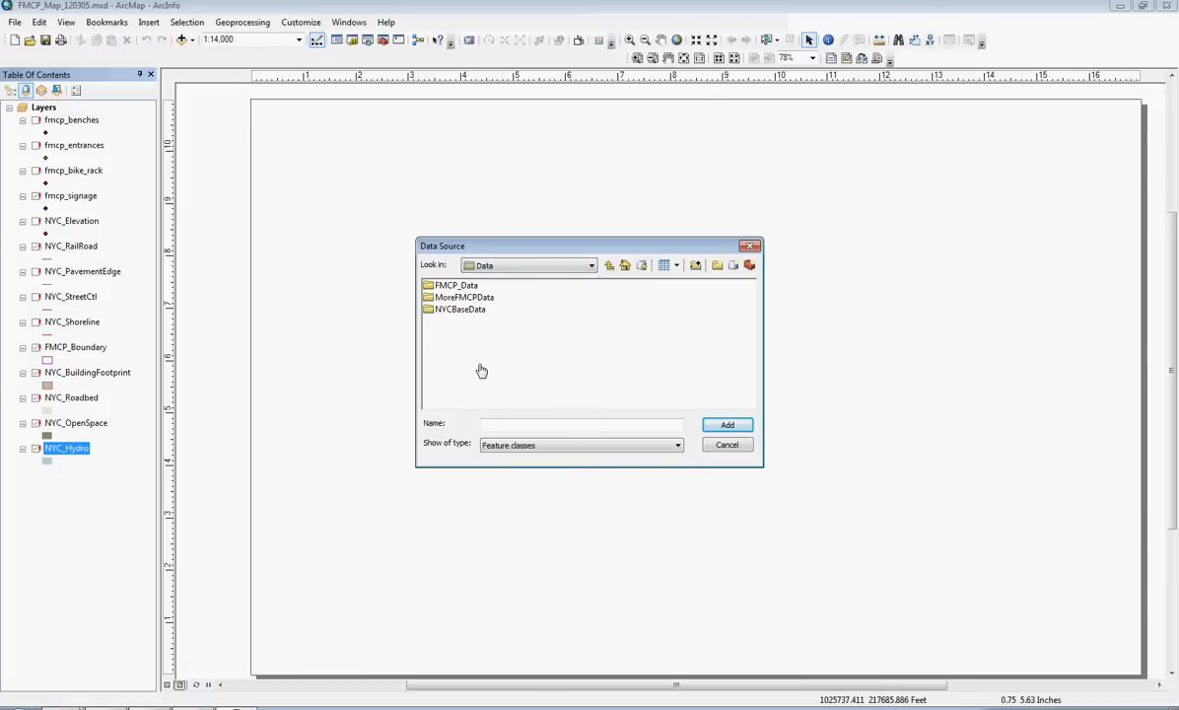
pyautogui.doubleClick(449, 312)
pyautogui.doubleClick(465, 286)
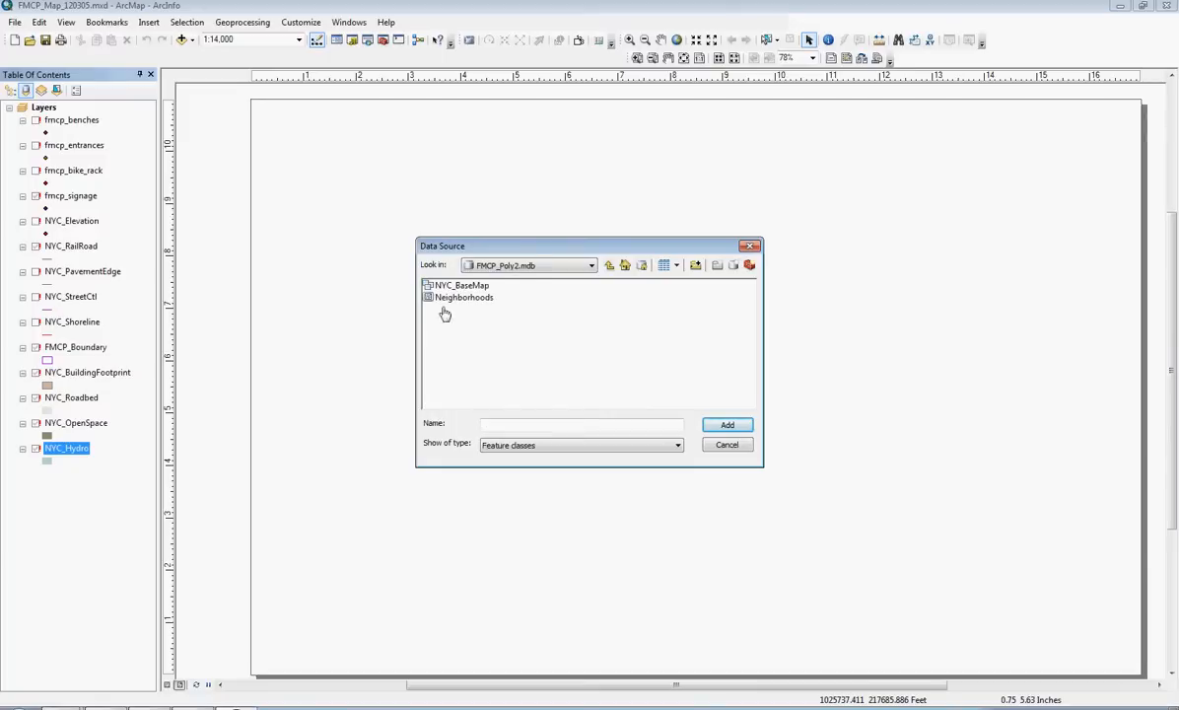
pyautogui.doubleClick(477, 286)
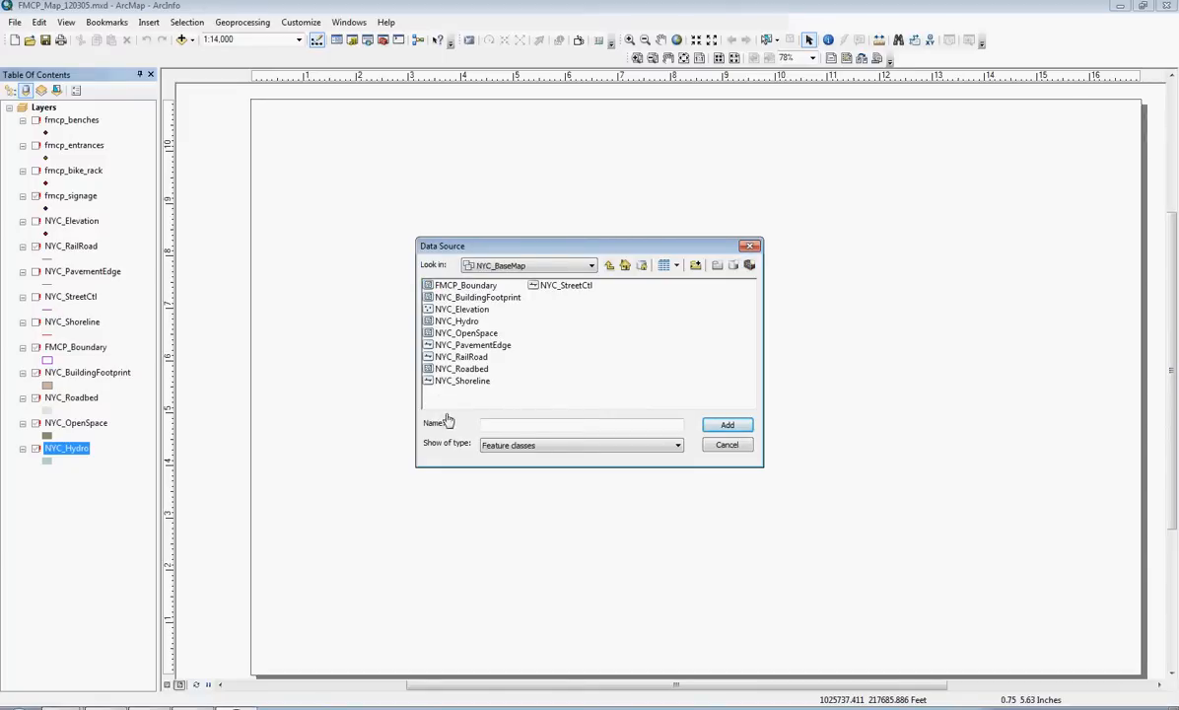
pyautogui.click(448, 321)
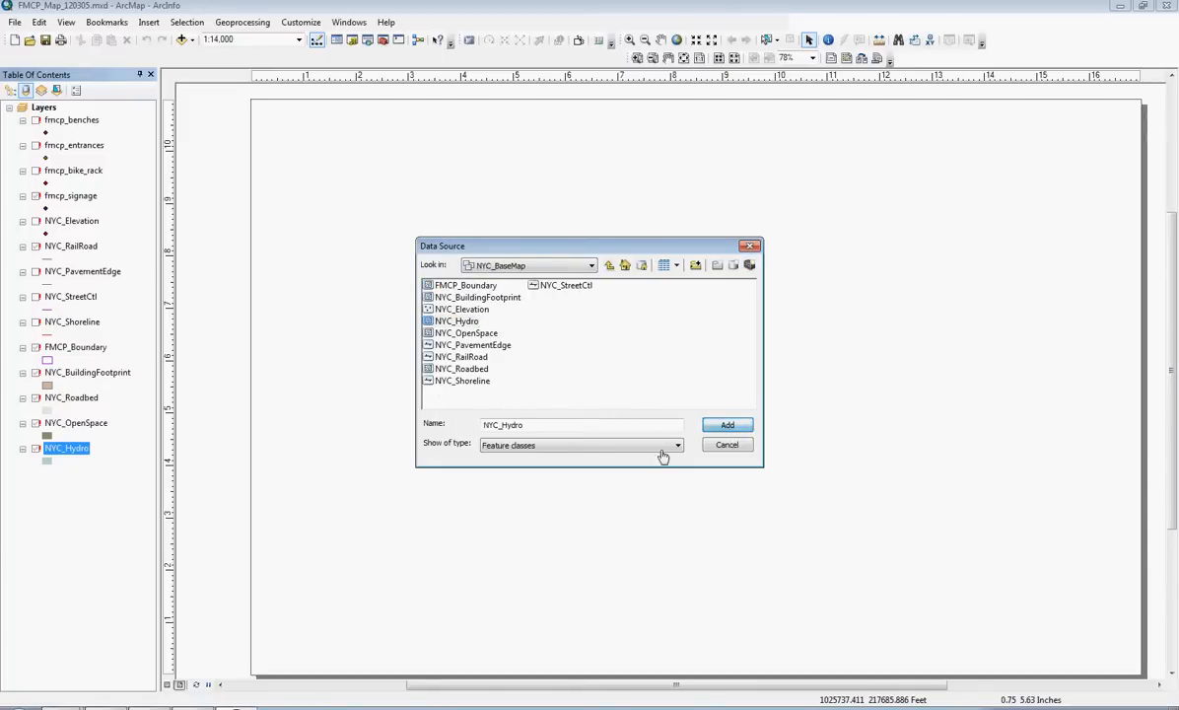
pyautogui.press('Return')
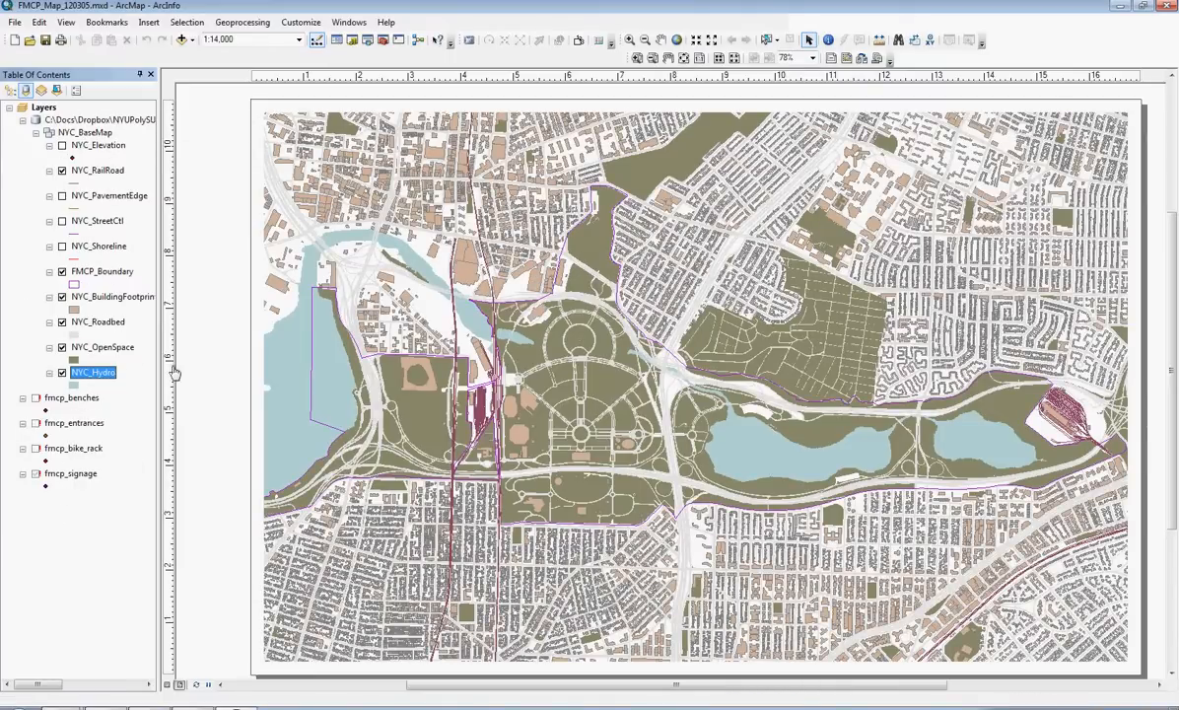
# Step: Start repairing the fmcp_benches layer's data source and browse to the Kaplan_FMCP_RFP.mdb geodatabase in the FMCP_Data folder
pyautogui.click(68, 400)
pyautogui.rightClick(68, 400)
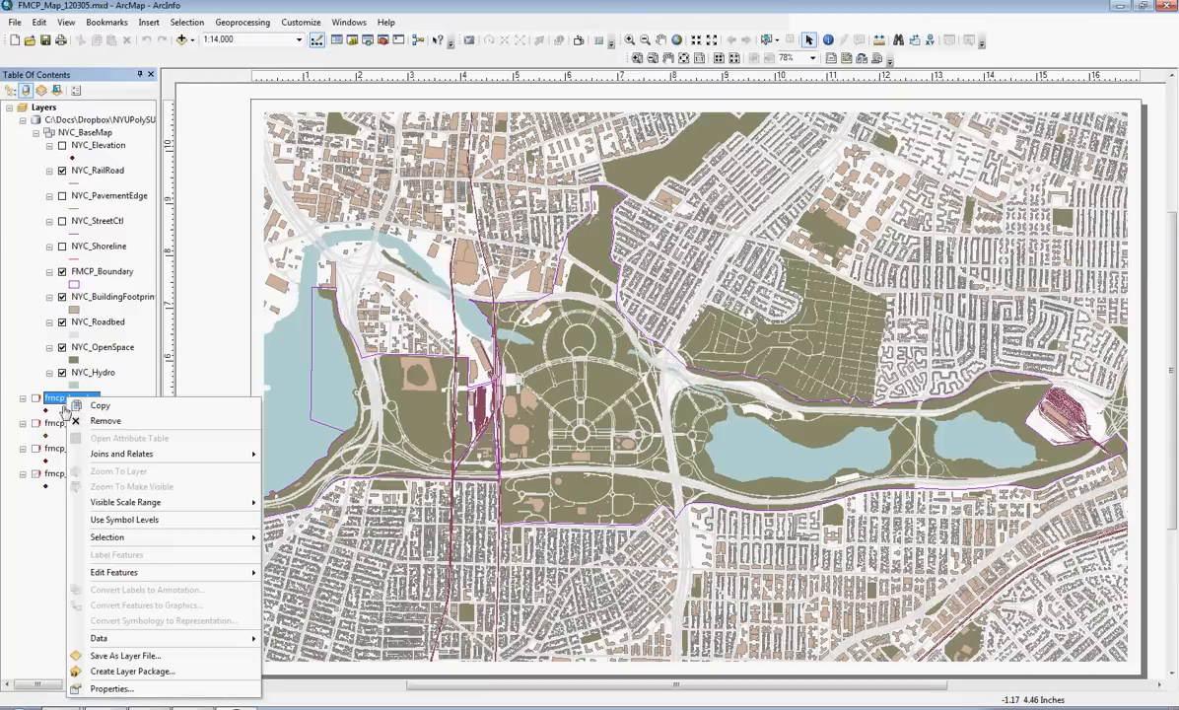
pyautogui.moveTo(237, 641)
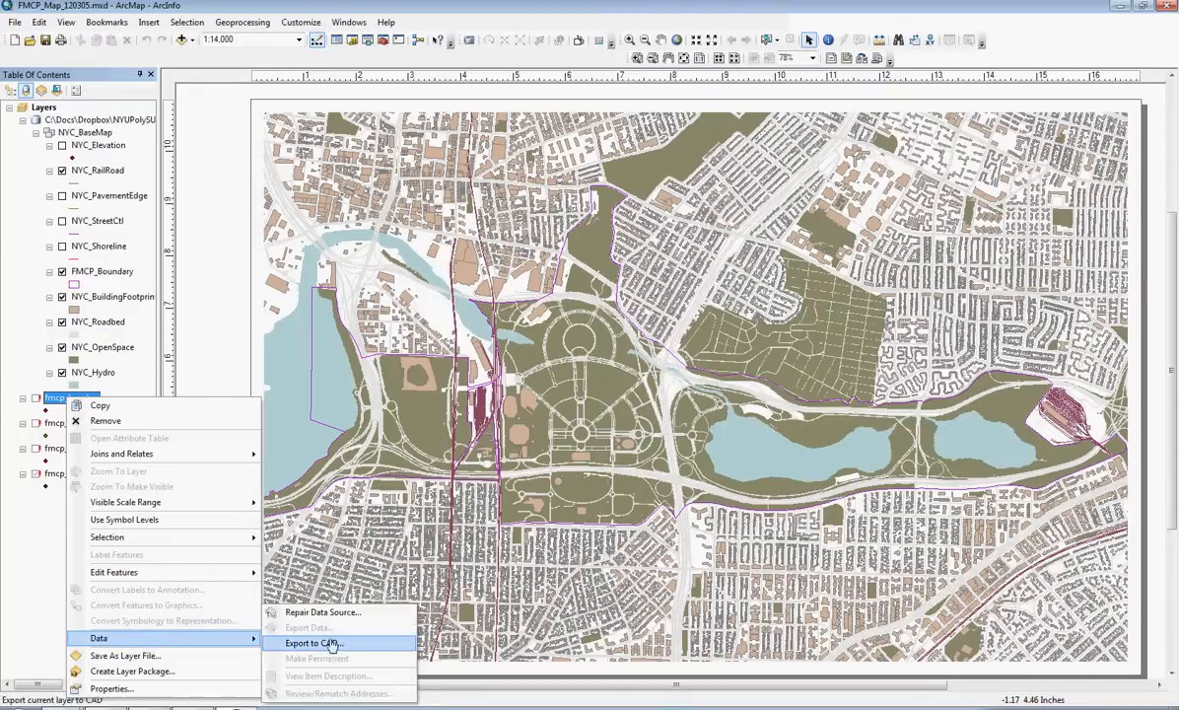
pyautogui.click(350, 612)
pyautogui.click(590, 266)
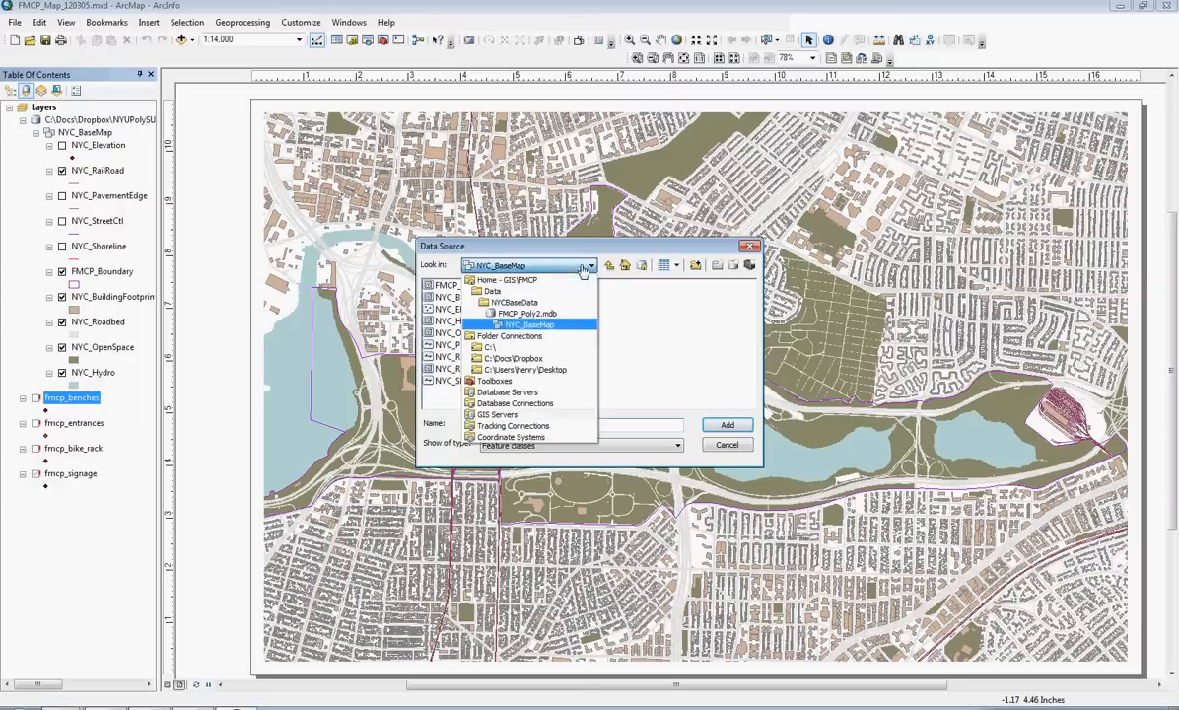
pyautogui.click(538, 299)
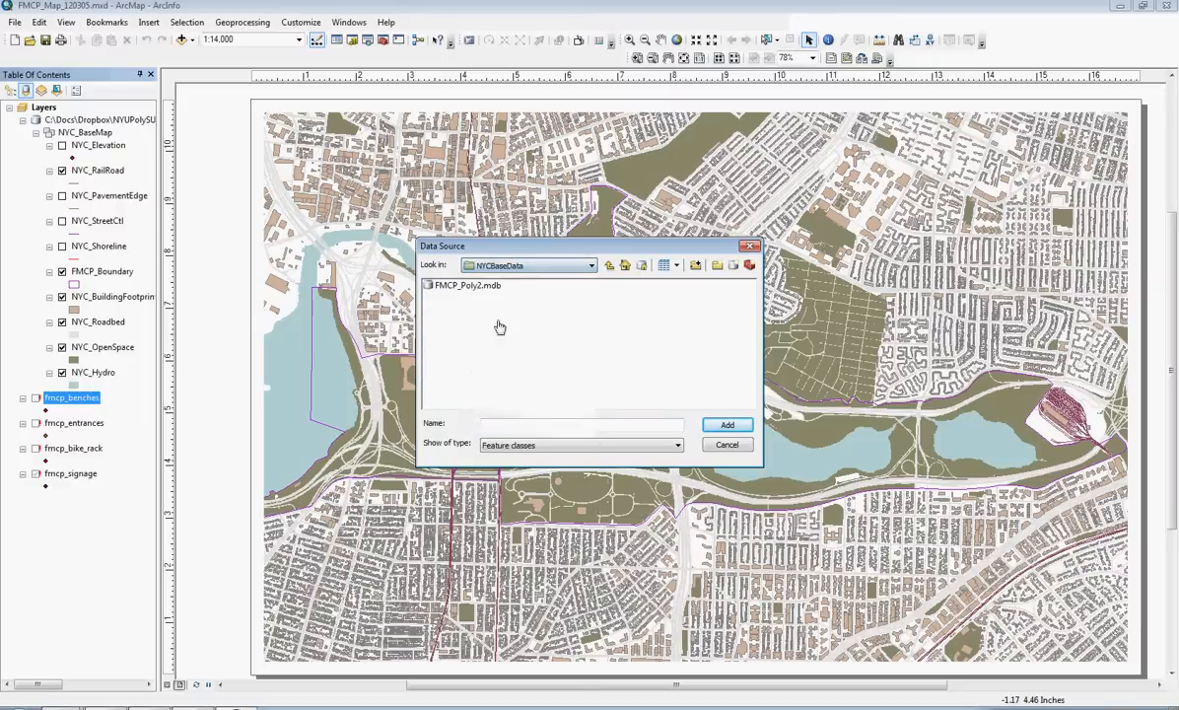
pyautogui.click(610, 265)
pyautogui.doubleClick(439, 285)
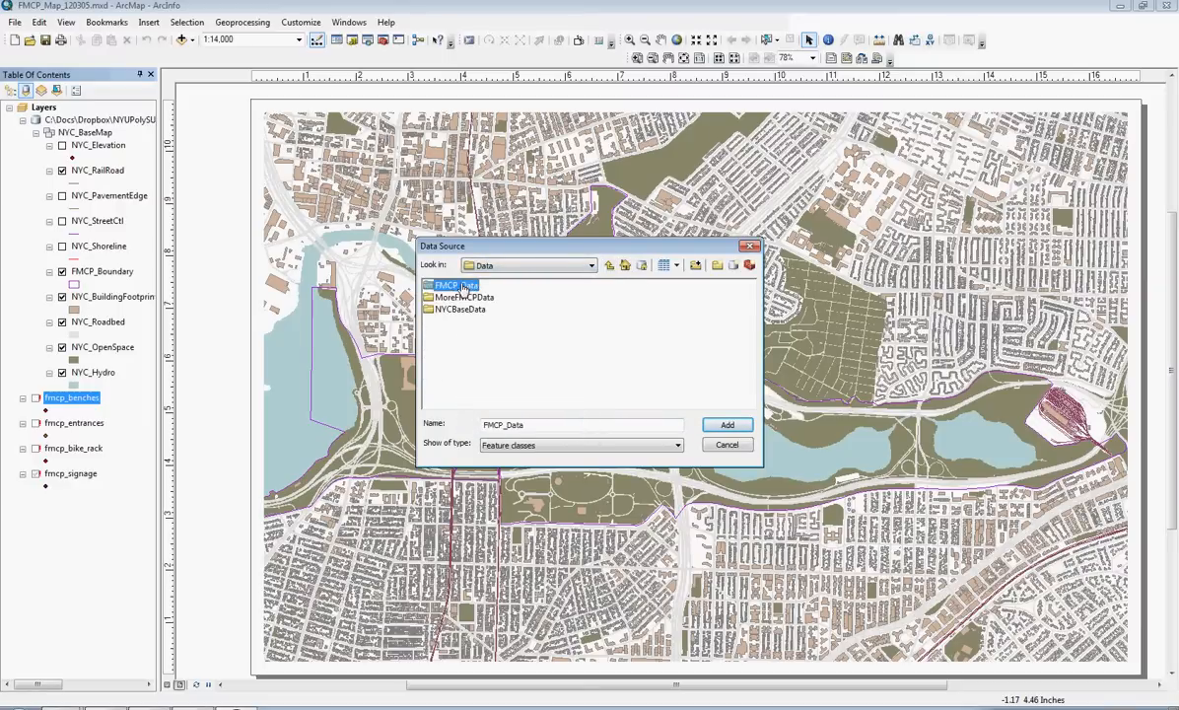
pyautogui.doubleClick(477, 288)
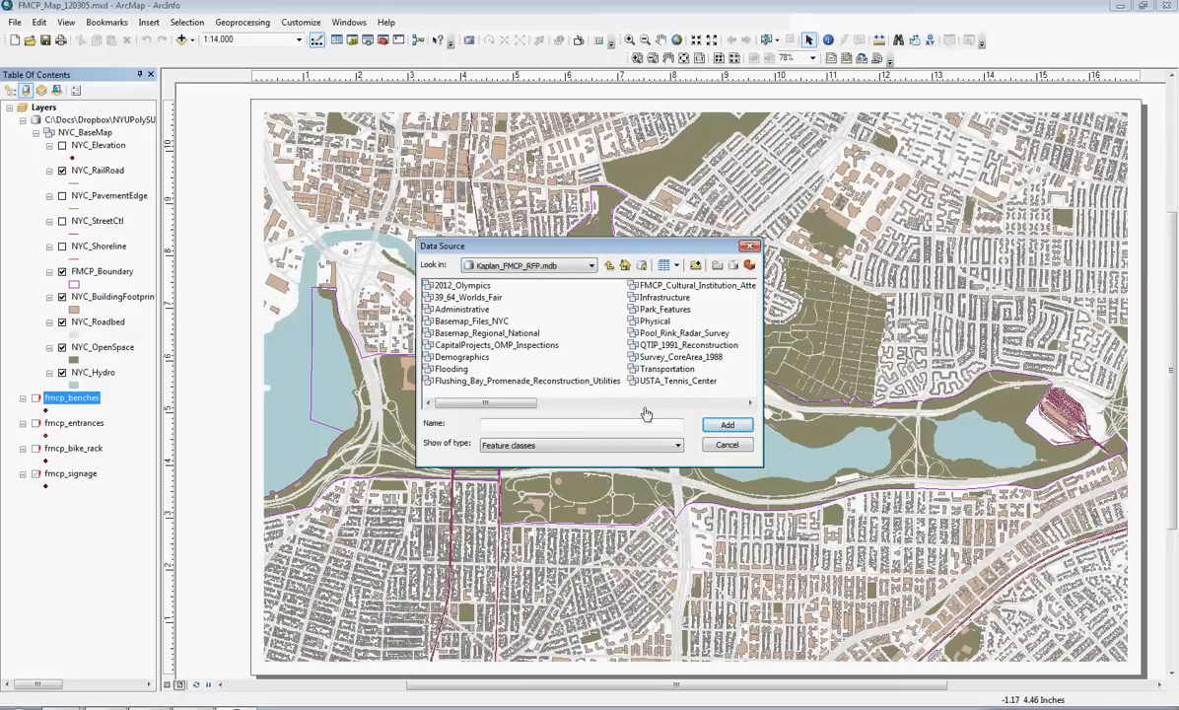
pyautogui.doubleClick(663, 297)
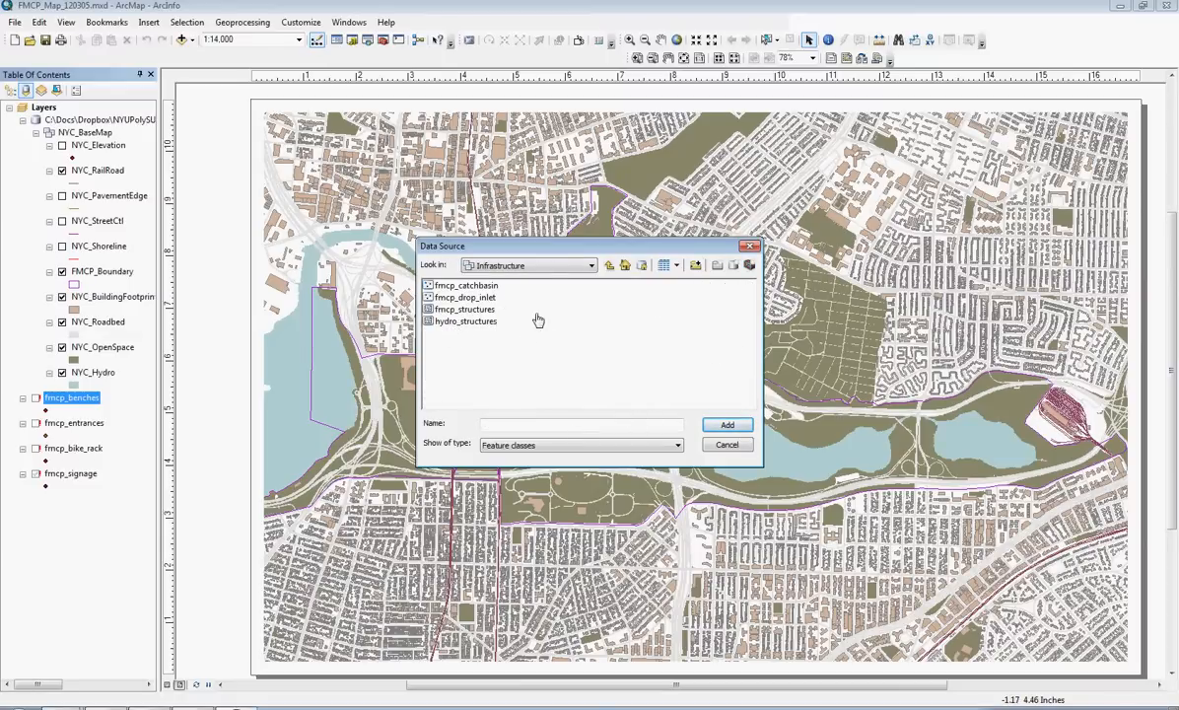
pyautogui.click(608, 265)
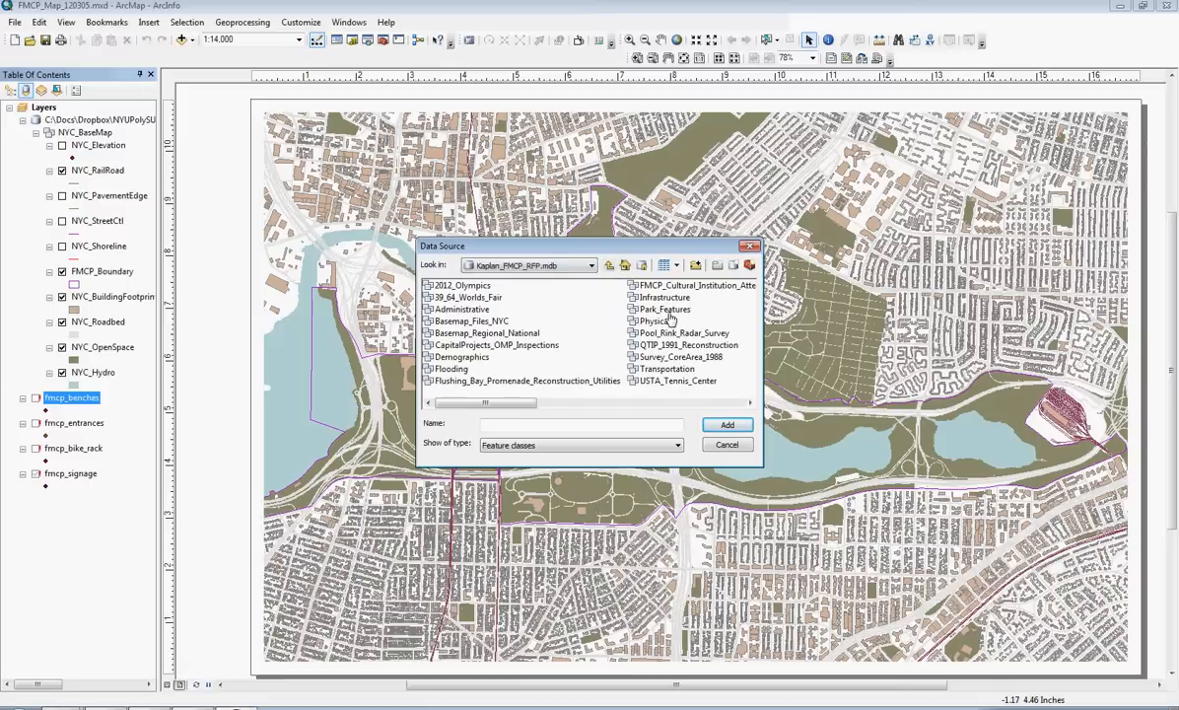
pyautogui.doubleClick(657, 321)
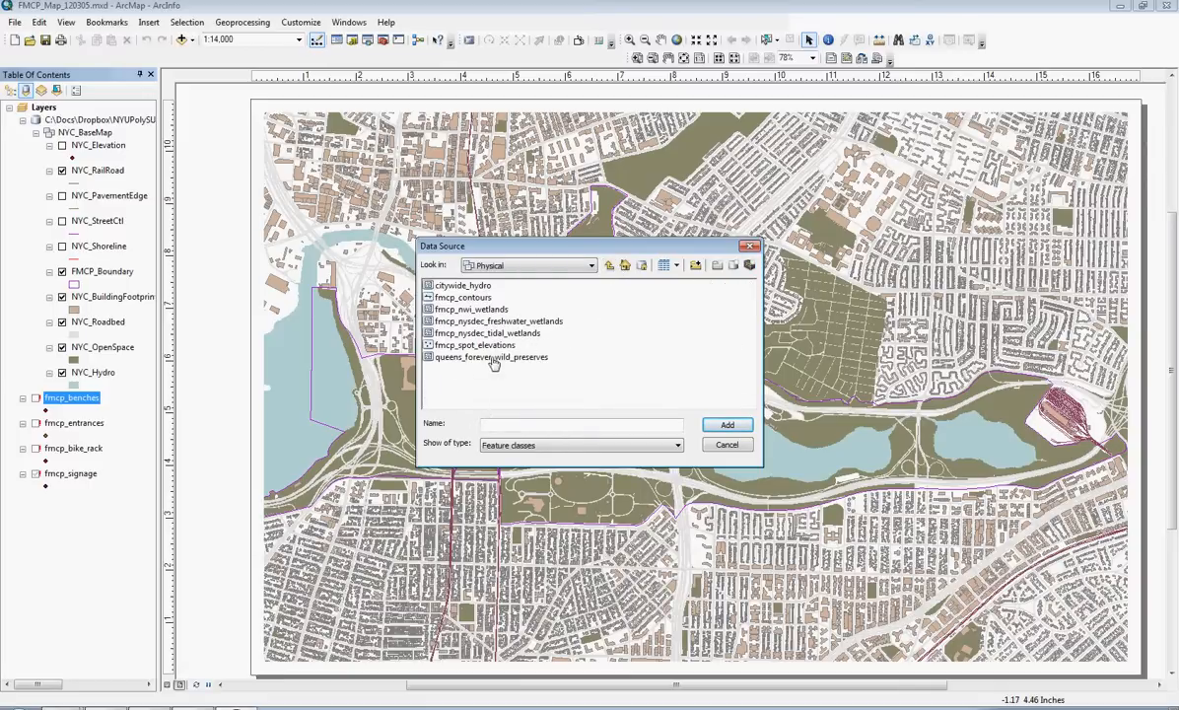
pyautogui.click(610, 265)
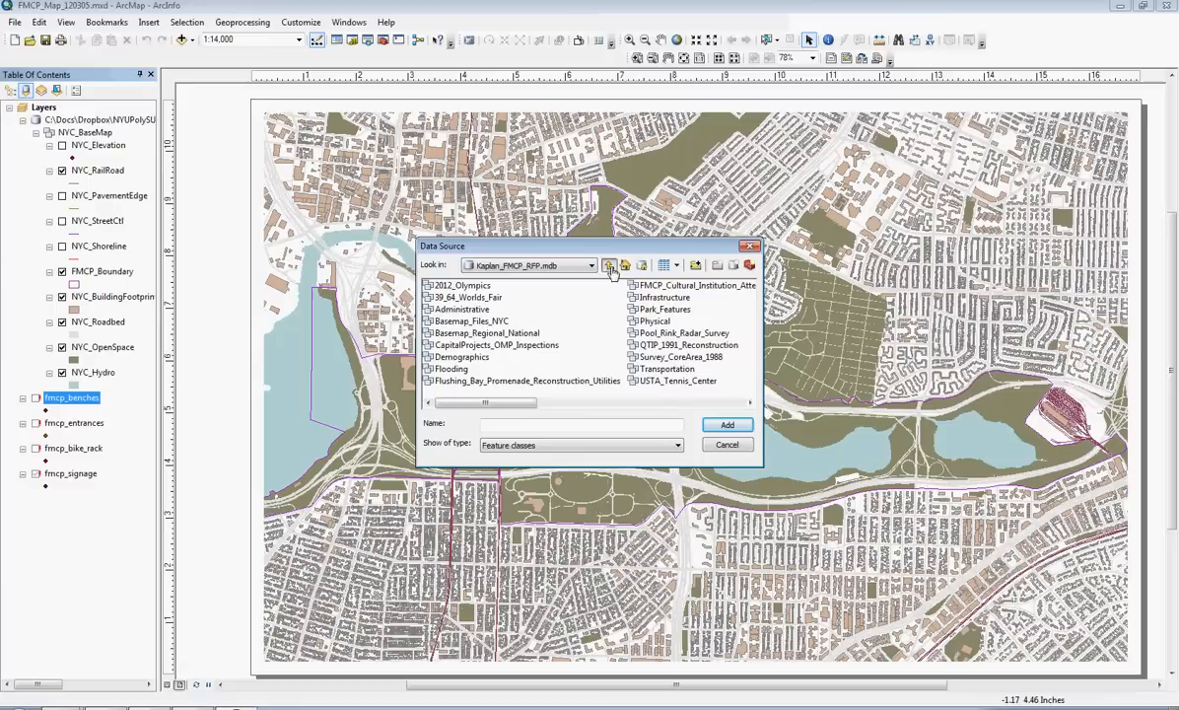
# Step: Link the layer to the fmcp_benches feature class in the Park_Features dataset
pyautogui.doubleClick(662, 311)
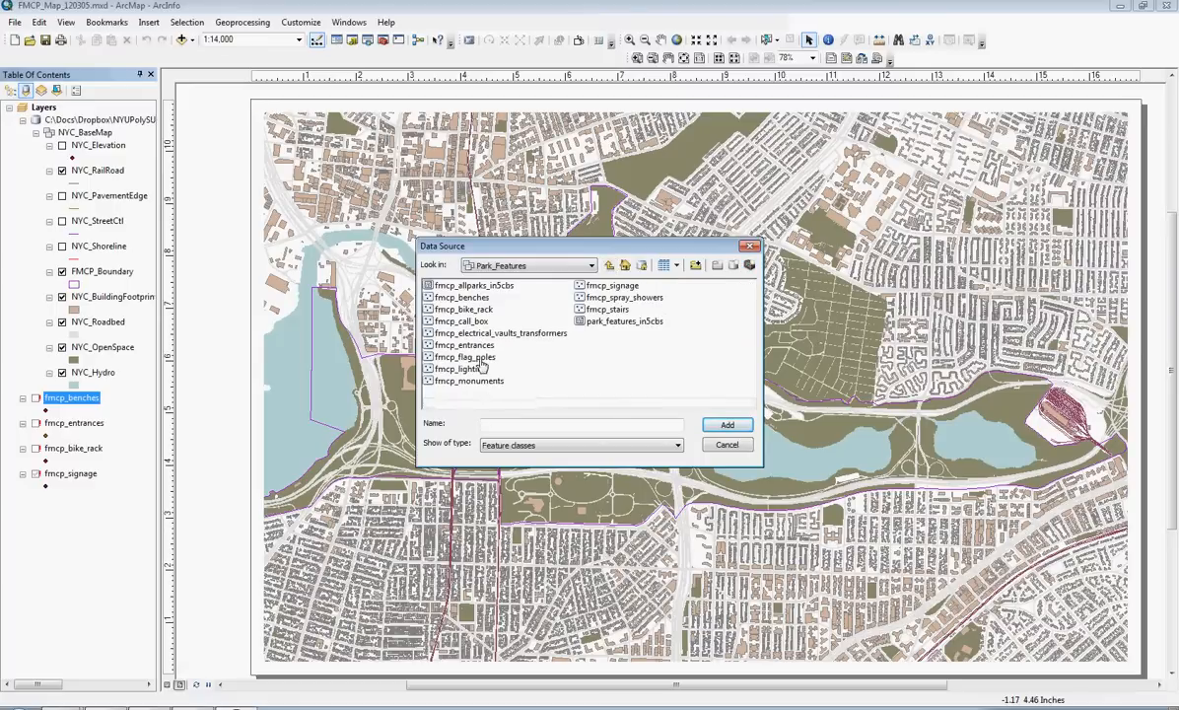
pyautogui.doubleClick(456, 297)
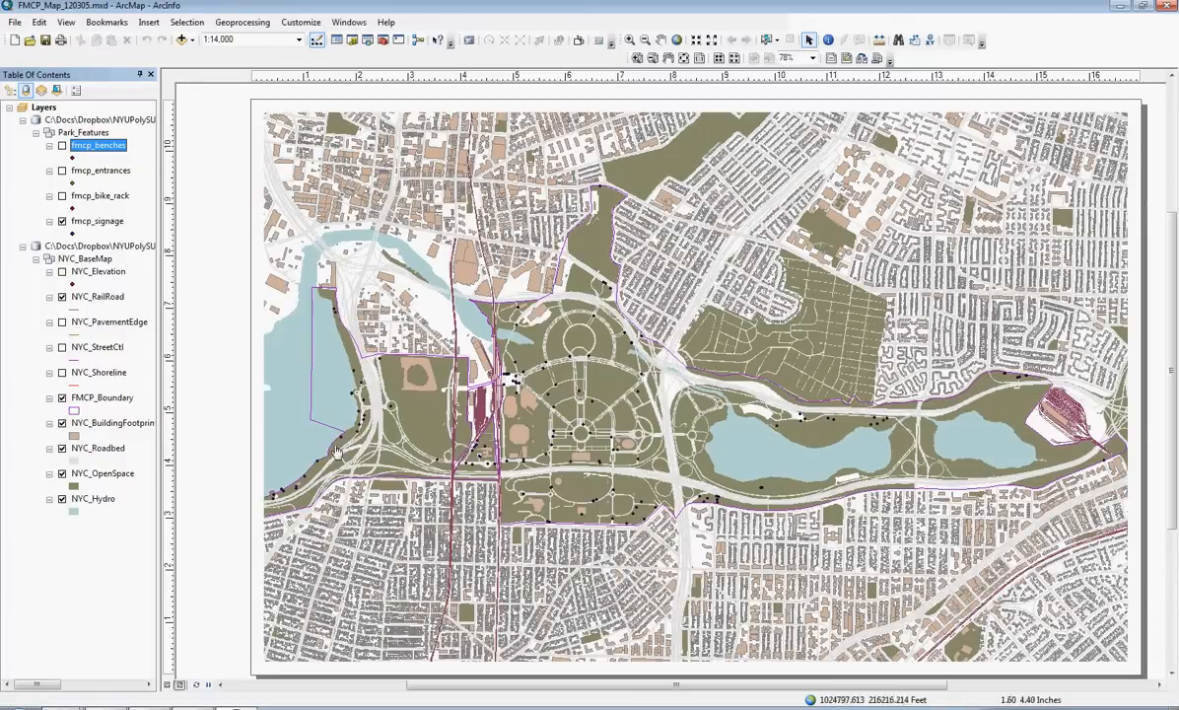
# Step: Switch to Google Maps, download the 03/09/2012 3:14 PM map as KML, and open it in Google Earth with its contents expanded
pyautogui.click(108, 706)
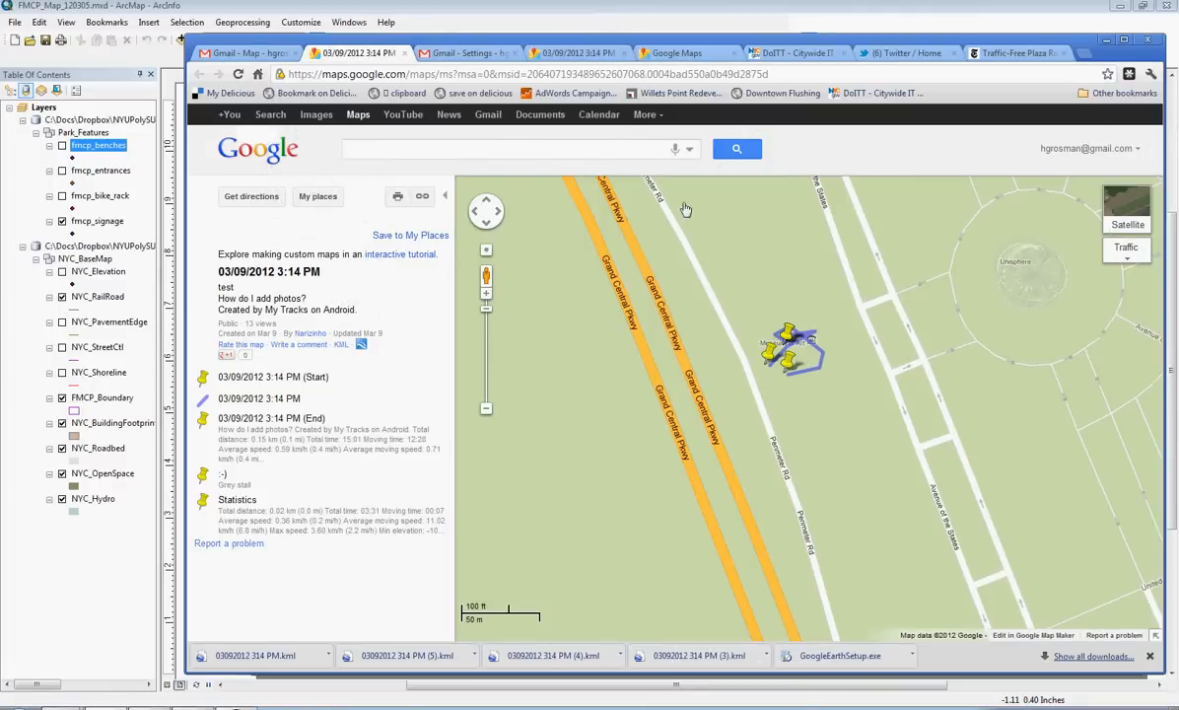
pyautogui.click(341, 350)
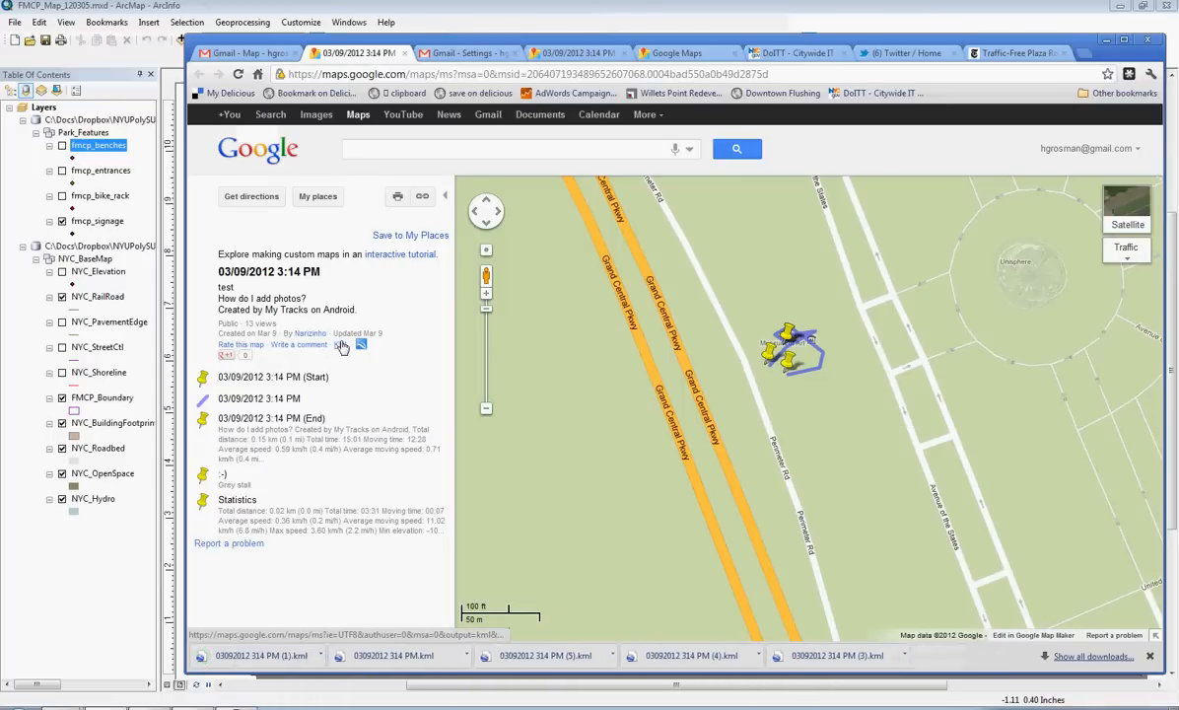
pyautogui.click(330, 657)
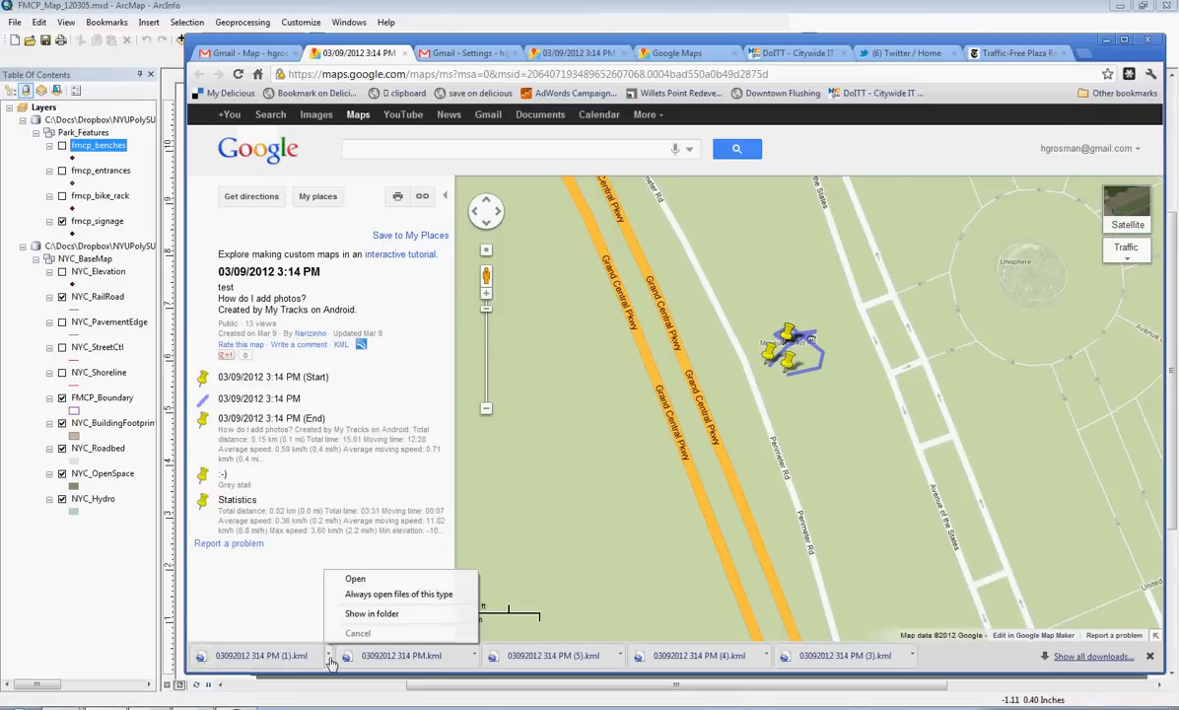
pyautogui.click(357, 589)
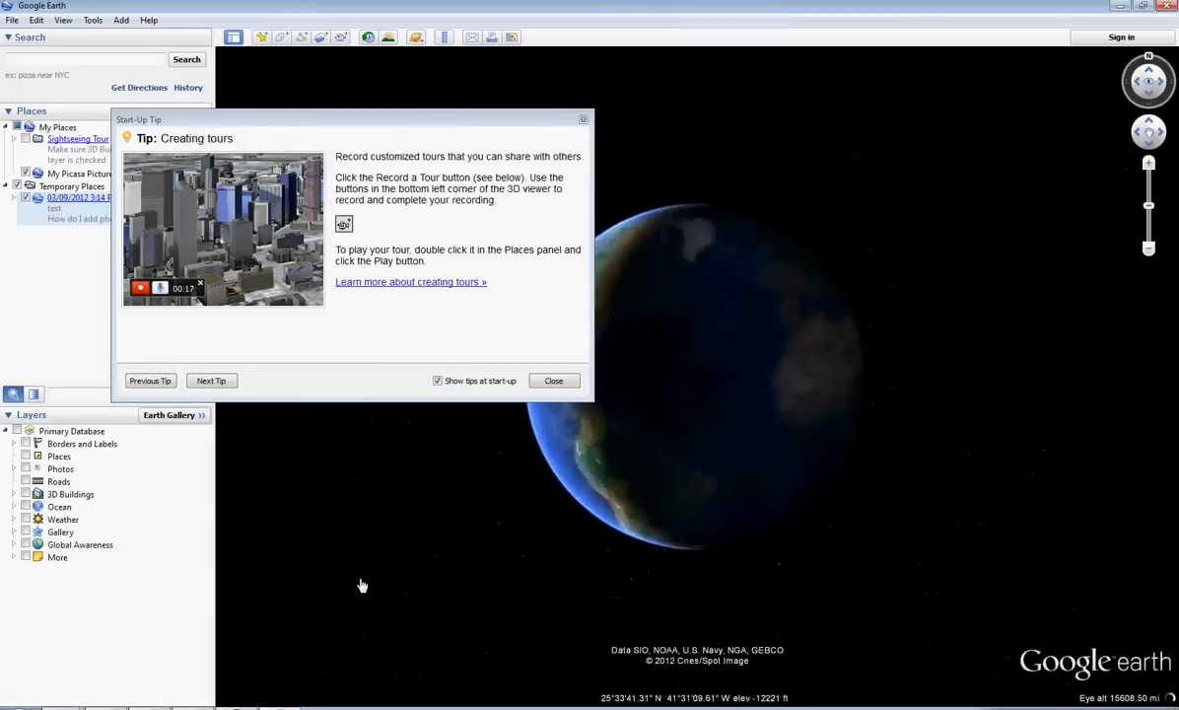
pyautogui.click(553, 382)
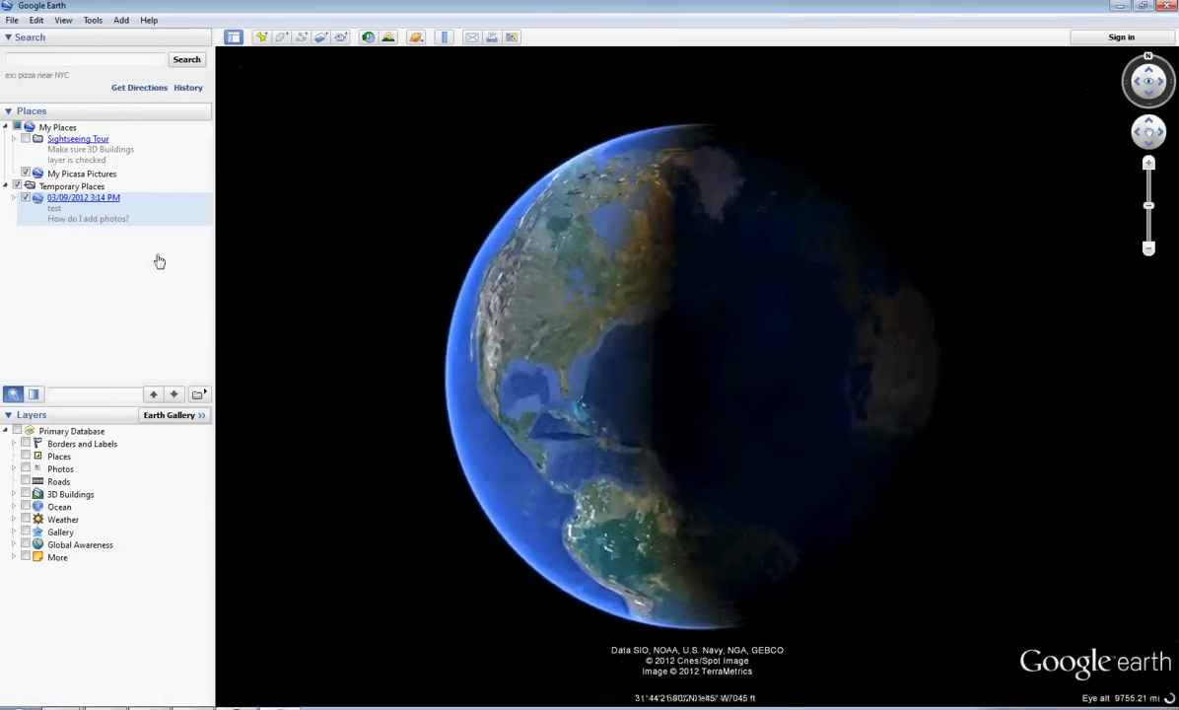
pyautogui.click(16, 199)
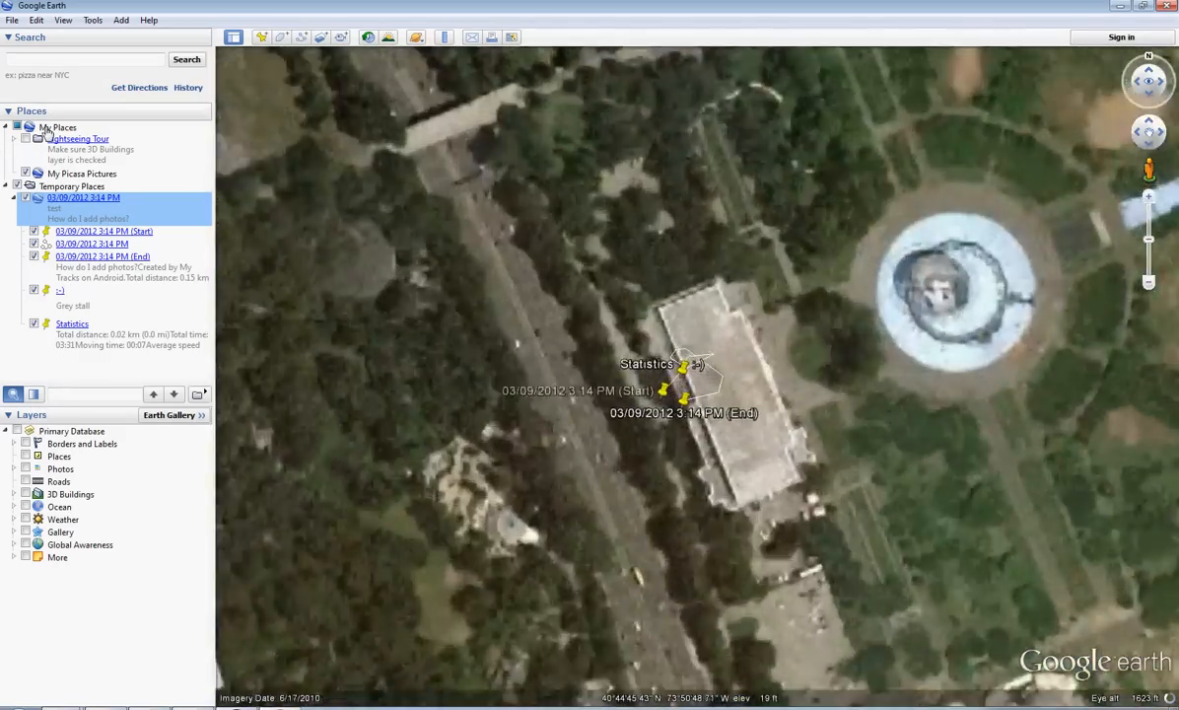
# Step: Create a folder named FMCPWalk under My Places
pyautogui.click(54, 129)
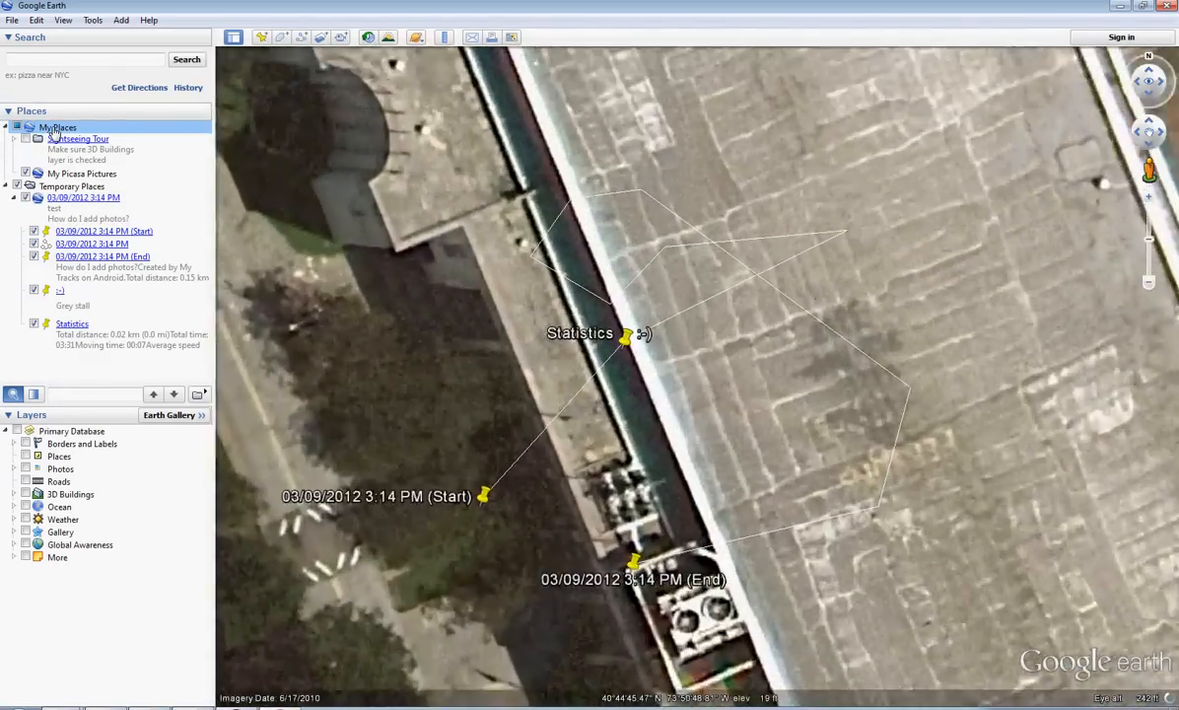
pyautogui.rightClick(55, 129)
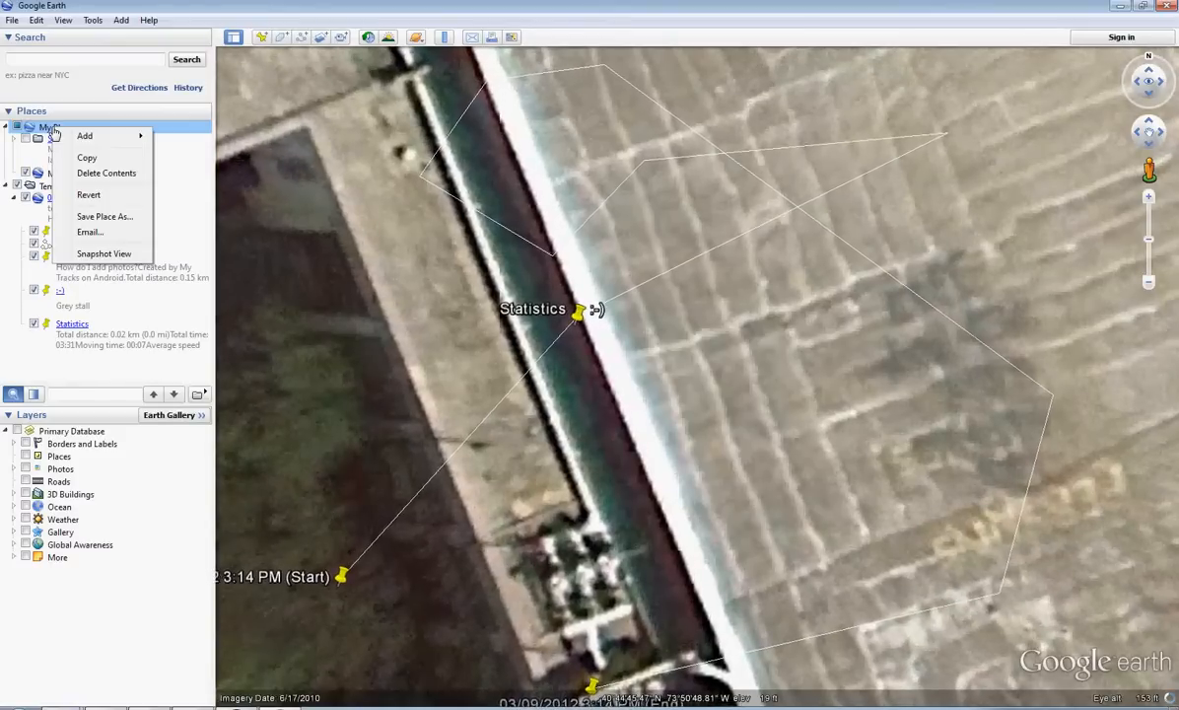
pyautogui.moveTo(79, 138)
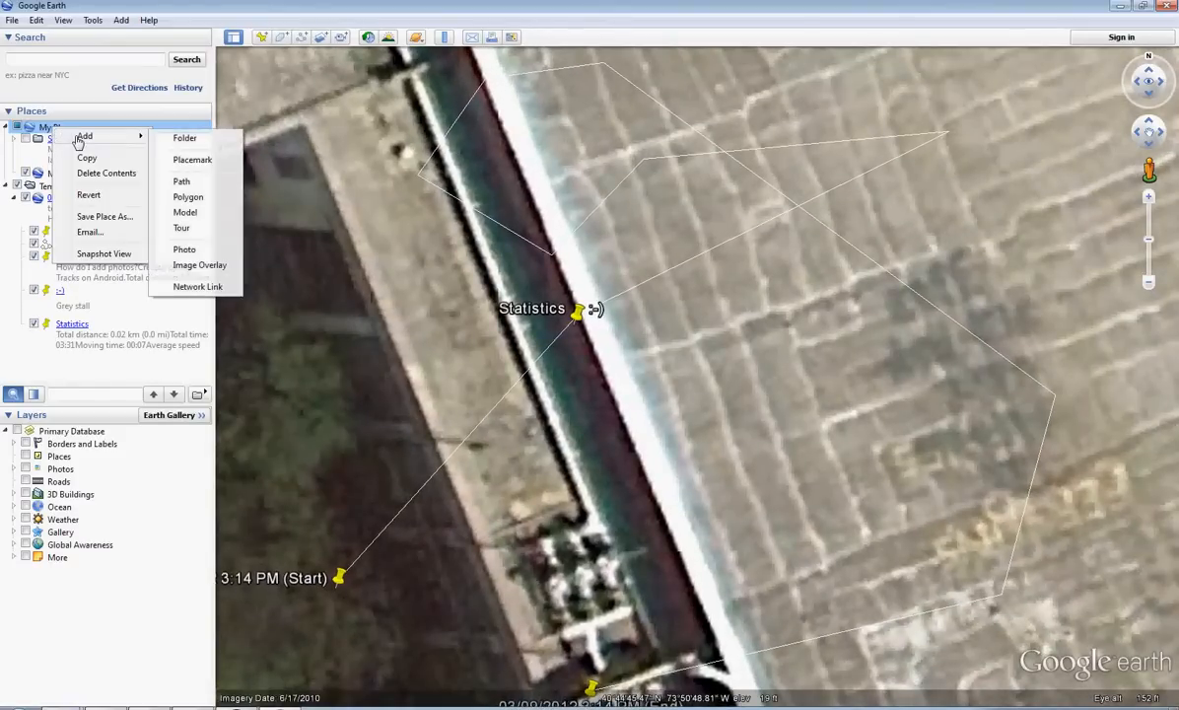
pyautogui.click(184, 139)
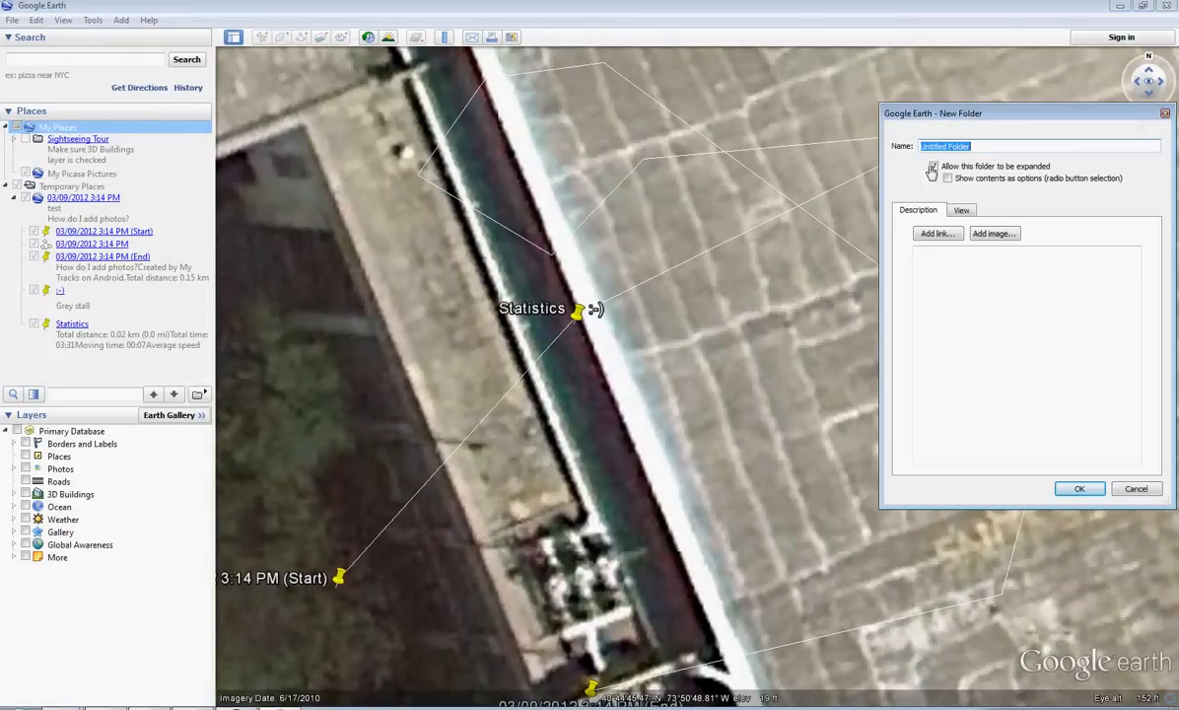
pyautogui.write('FMCPWalk')
pyautogui.click(1080, 490)
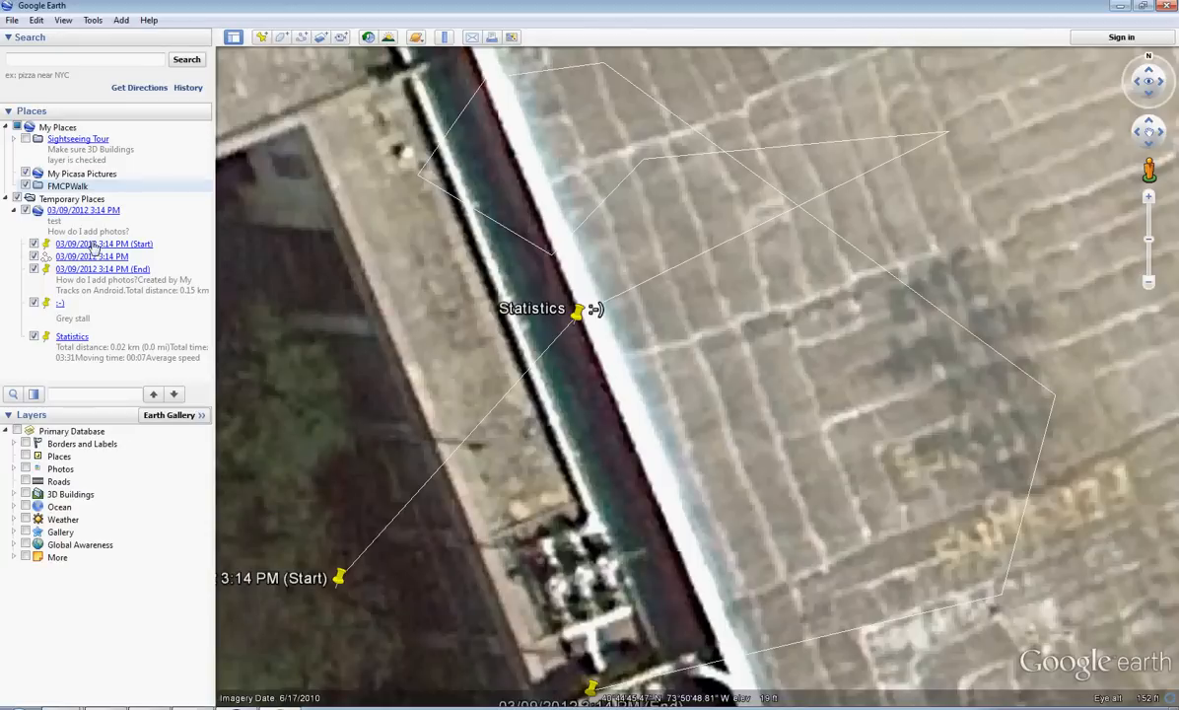
# Step: Move the Start, :-) and End placemarks into the FMCPWalk folder and hide the remaining 03/09/2012 3:14 PM map in Temporary Places
pyautogui.moveTo(85, 246); pyautogui.dragTo(94, 185)
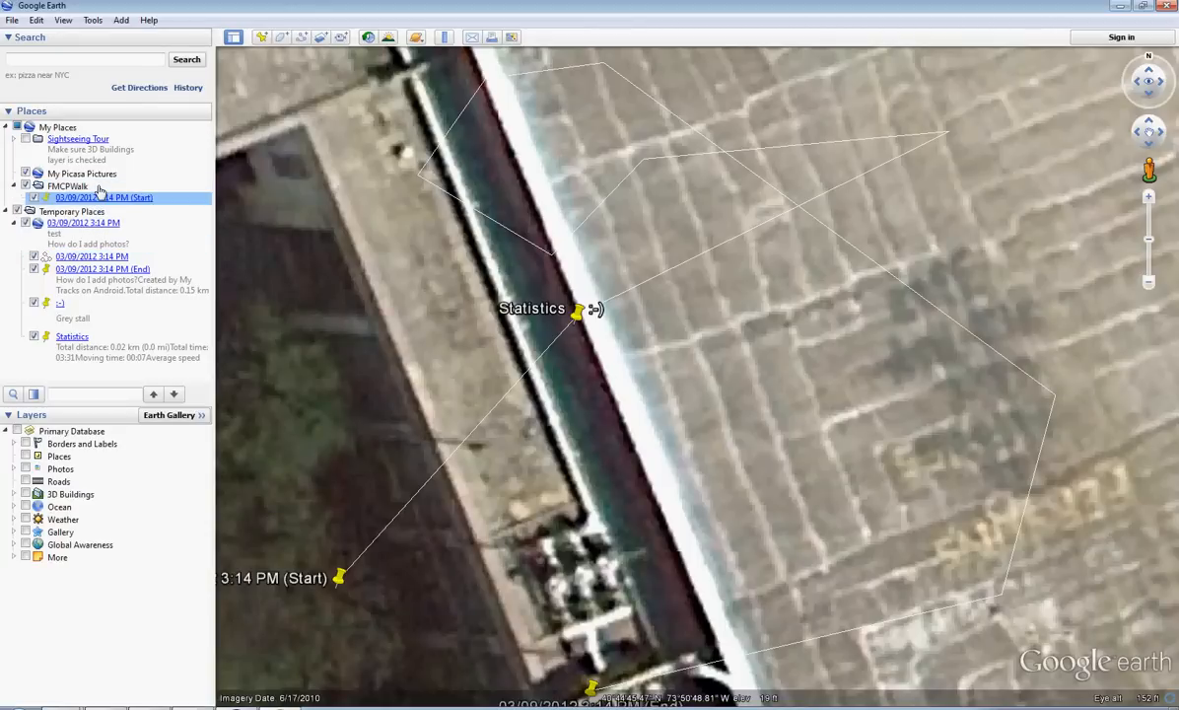
pyautogui.click(55, 304)
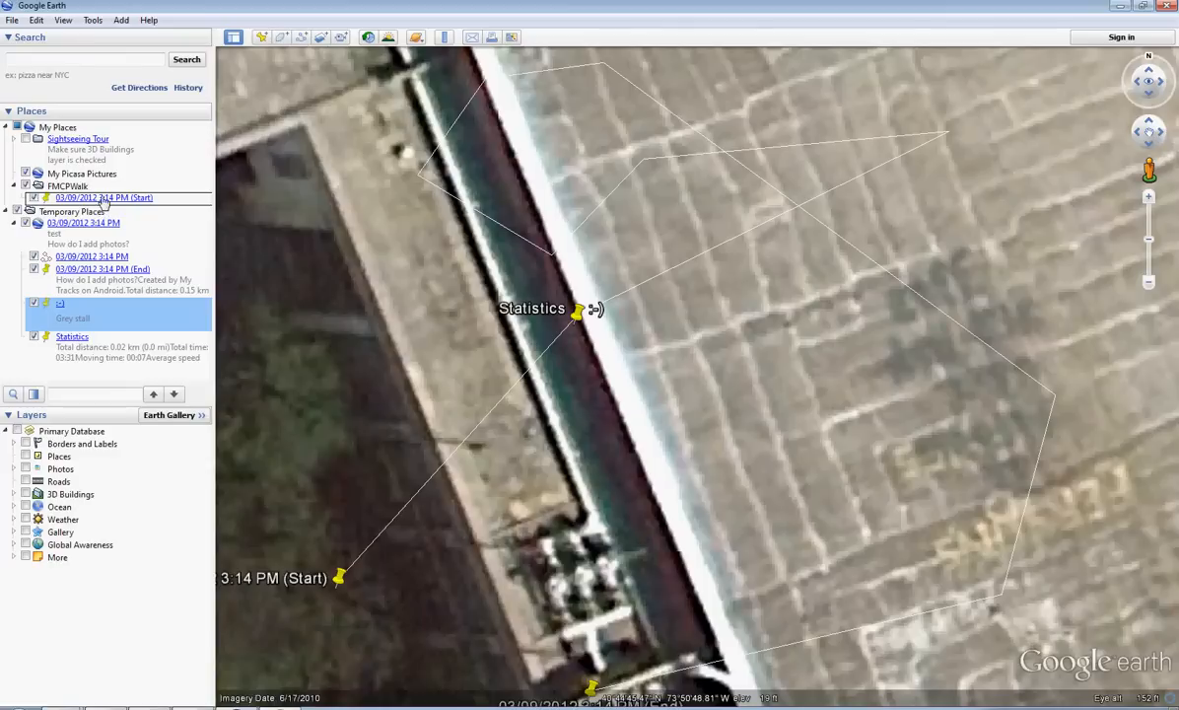
pyautogui.moveTo(104, 201); pyautogui.dragTo(72, 189)
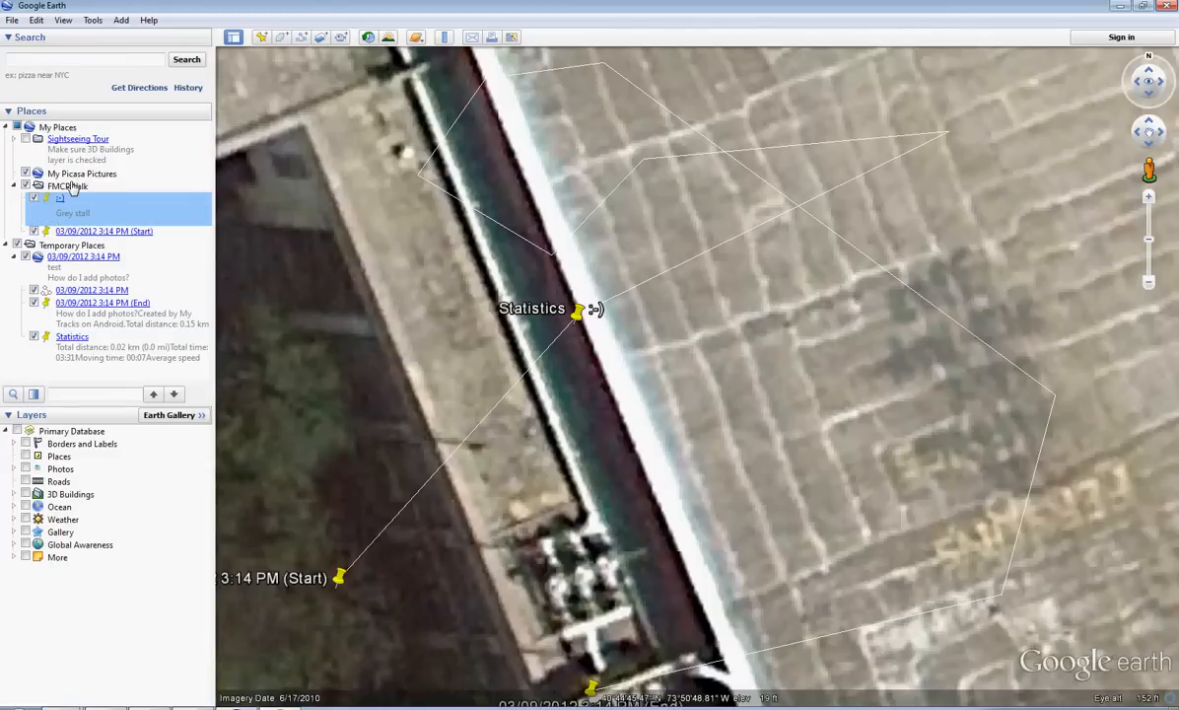
pyautogui.moveTo(98, 301); pyautogui.dragTo(78, 185)
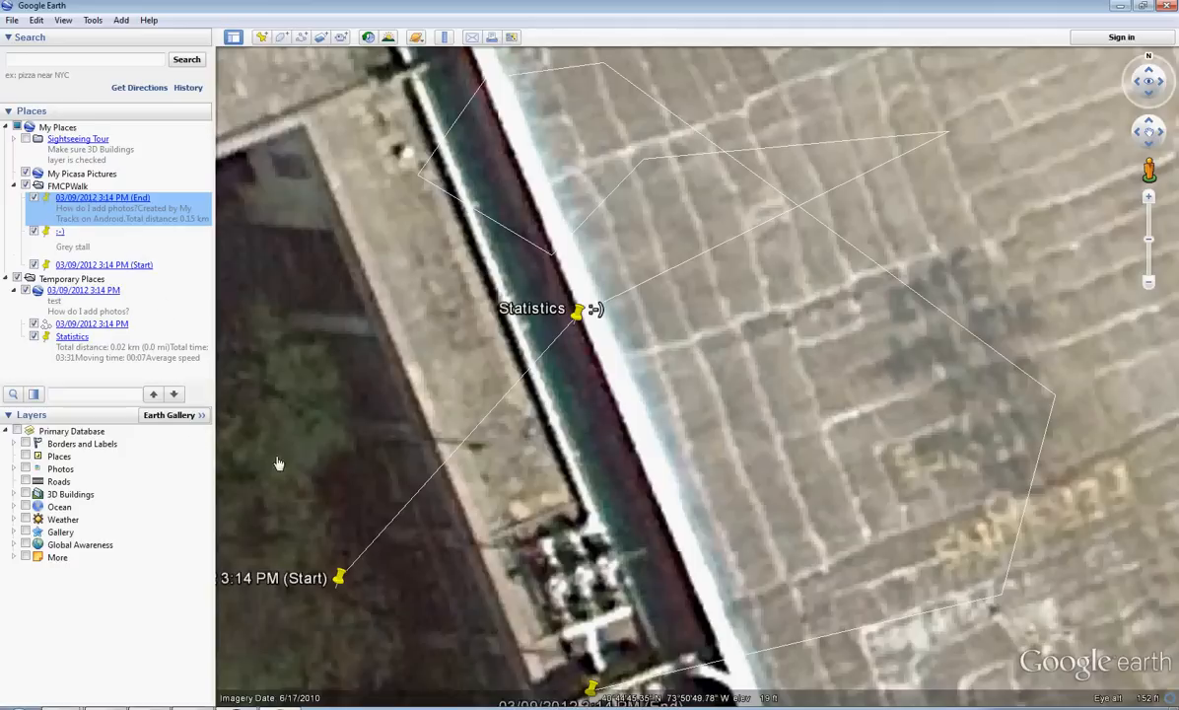
pyautogui.click(35, 294)
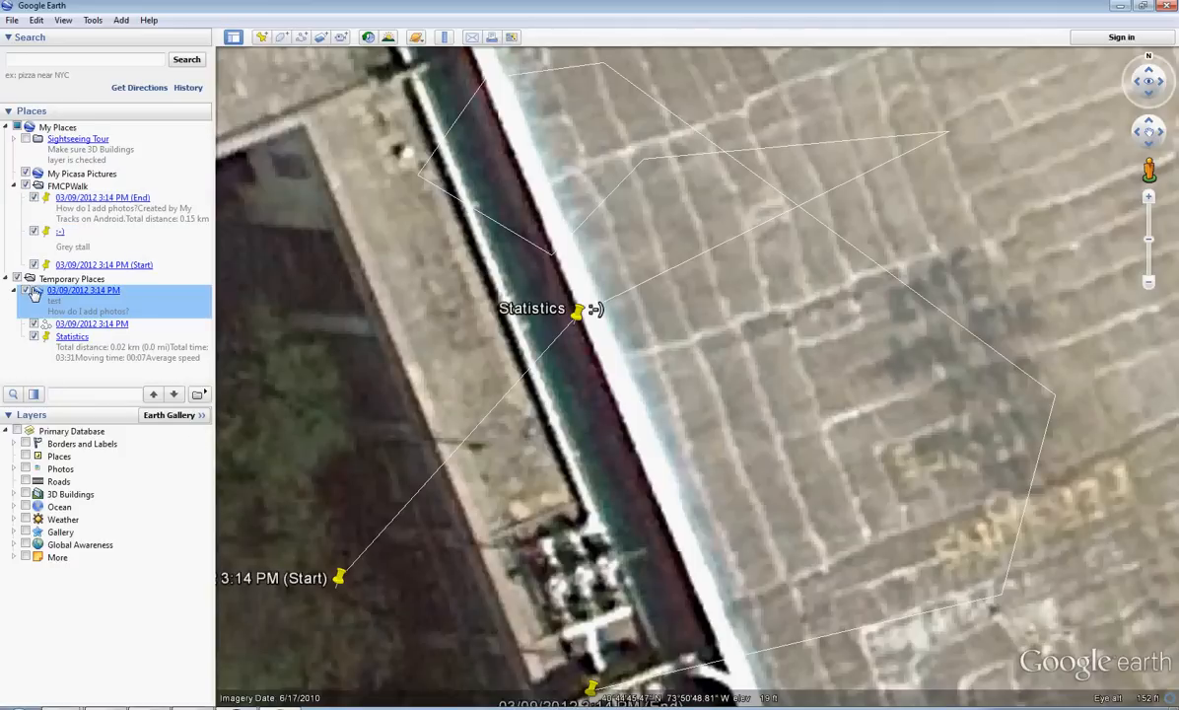
pyautogui.click(27, 292)
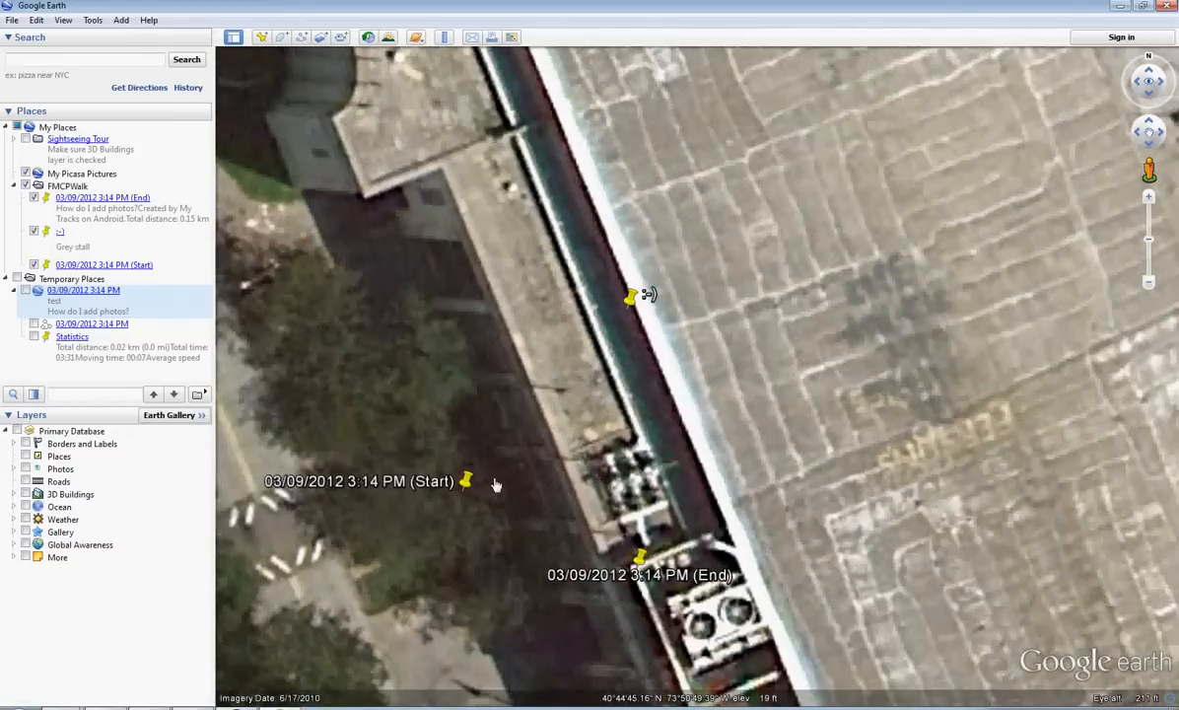
# Step: Move the :-) placemark onto the museum roof at about 40°44'45.15"N, 73°50'47.72"W and rename it QueensMuseum
pyautogui.scroll(-3, 690, 385)
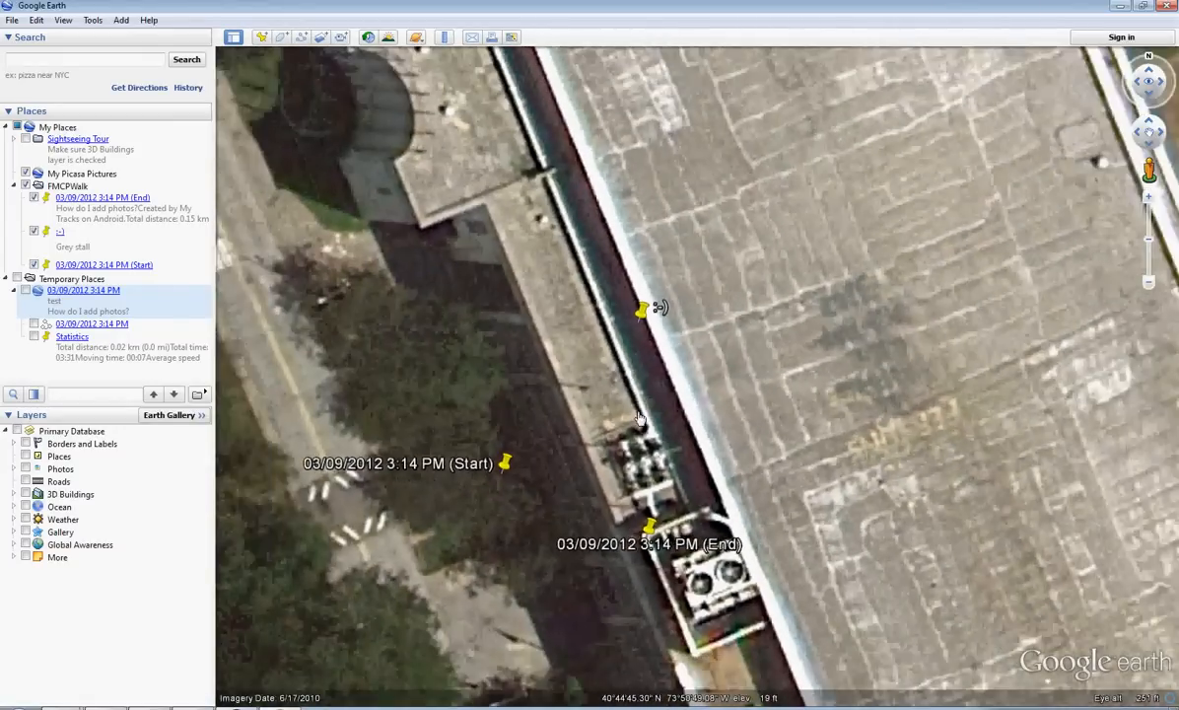
pyautogui.scroll(-3, 717, 412)
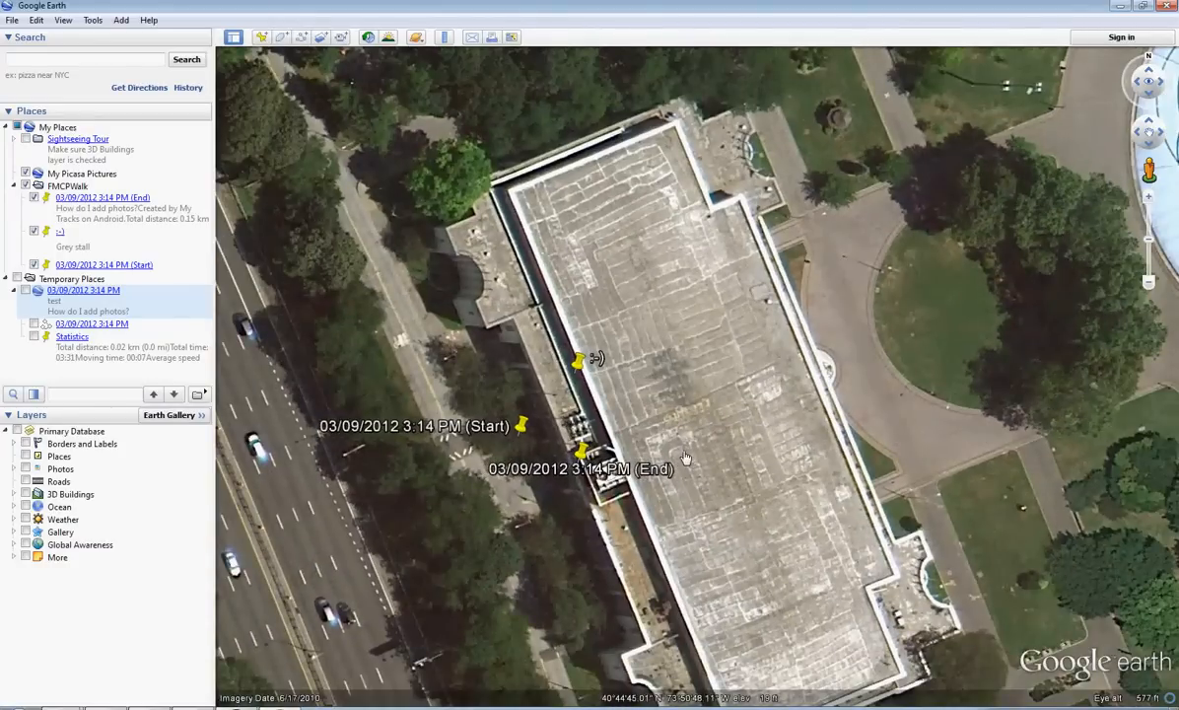
pyautogui.moveTo(674, 463); pyautogui.dragTo(634, 469)
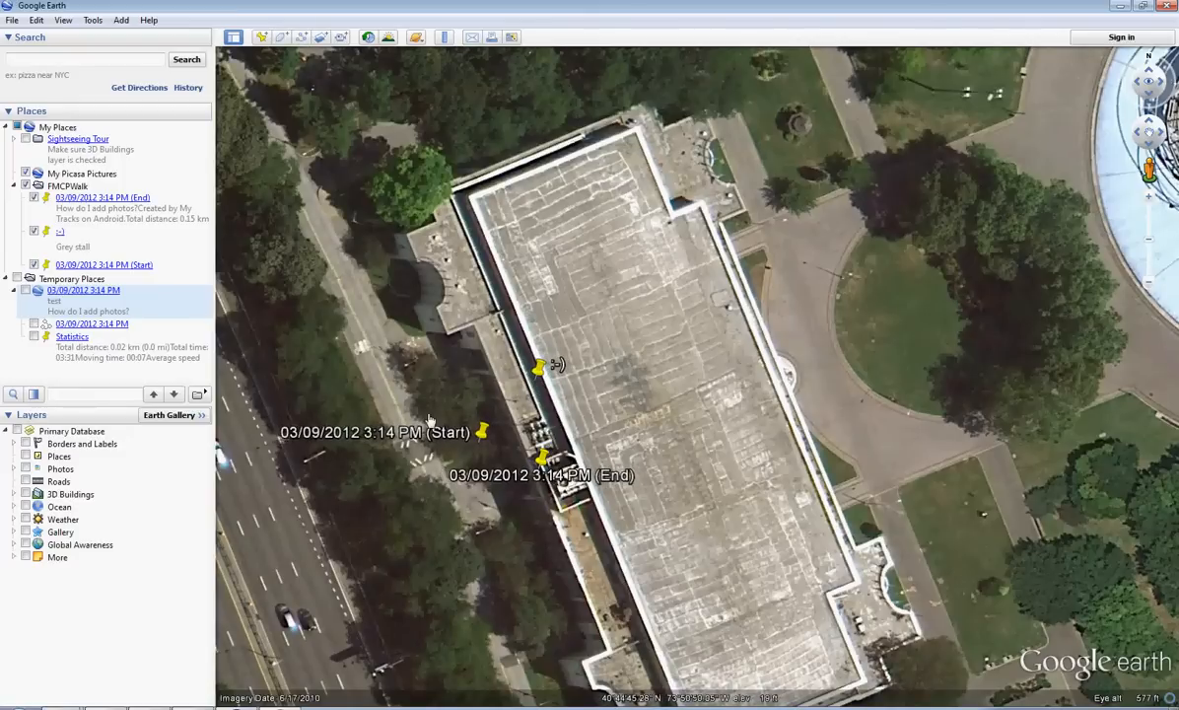
pyautogui.rightClick(541, 368)
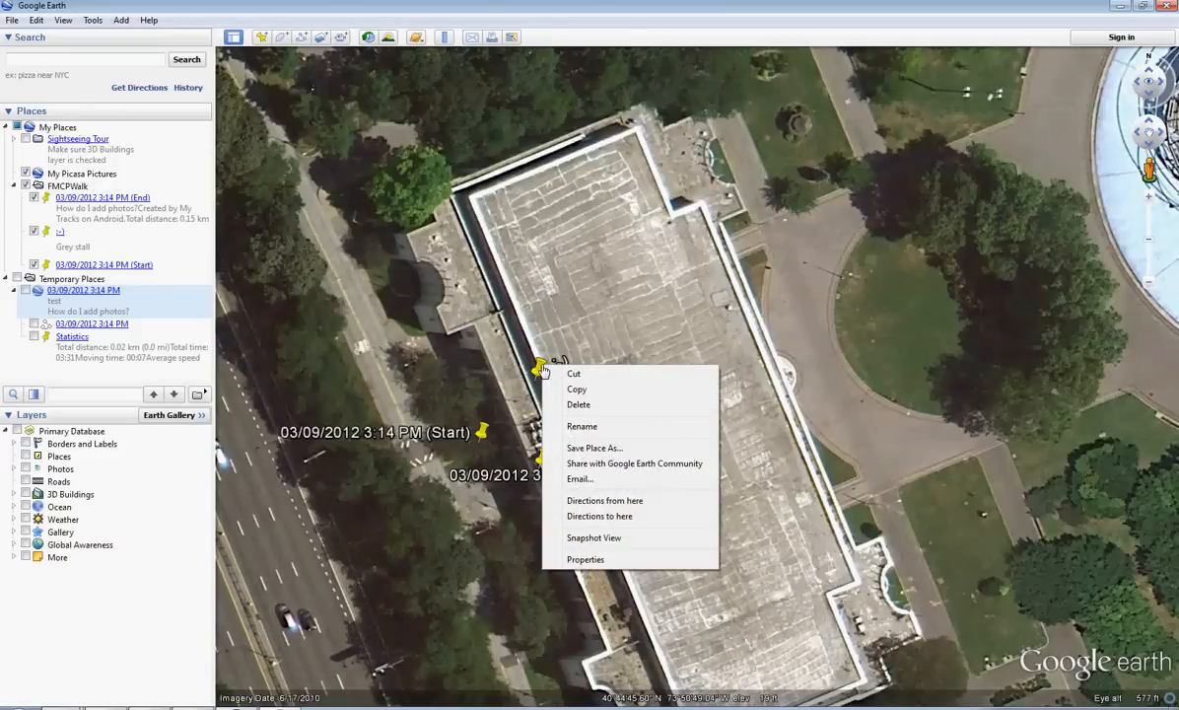
pyautogui.click(599, 560)
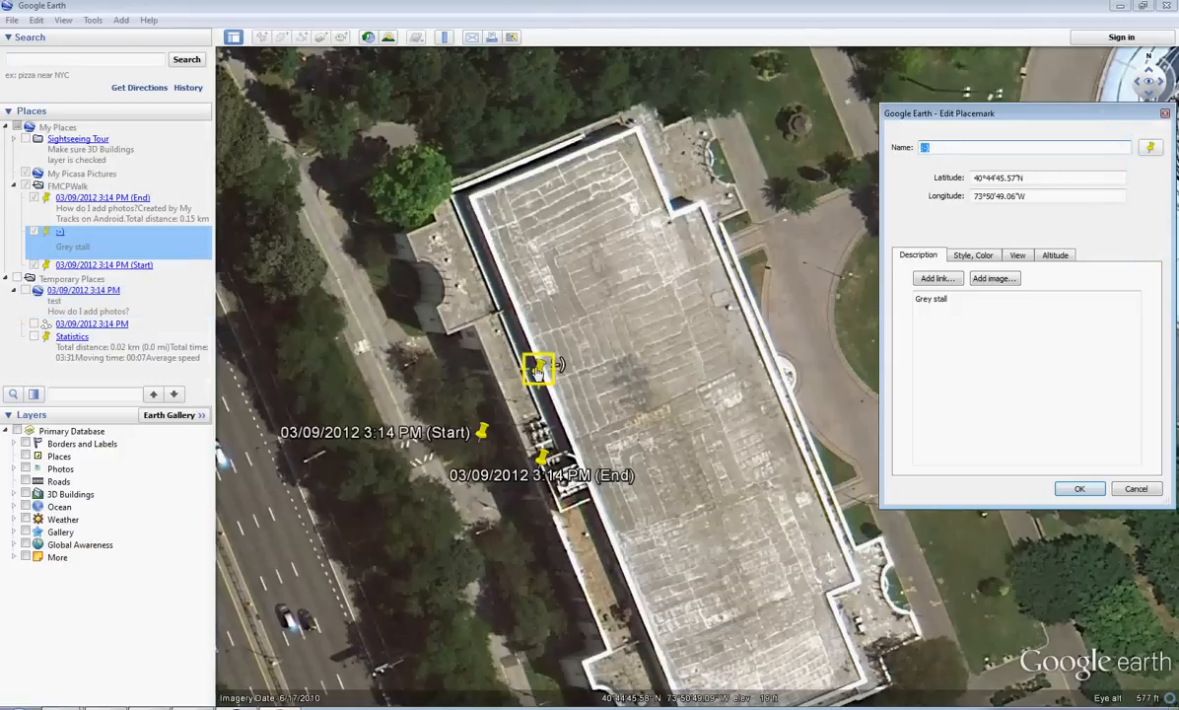
pyautogui.moveTo(542, 368); pyautogui.dragTo(701, 441)
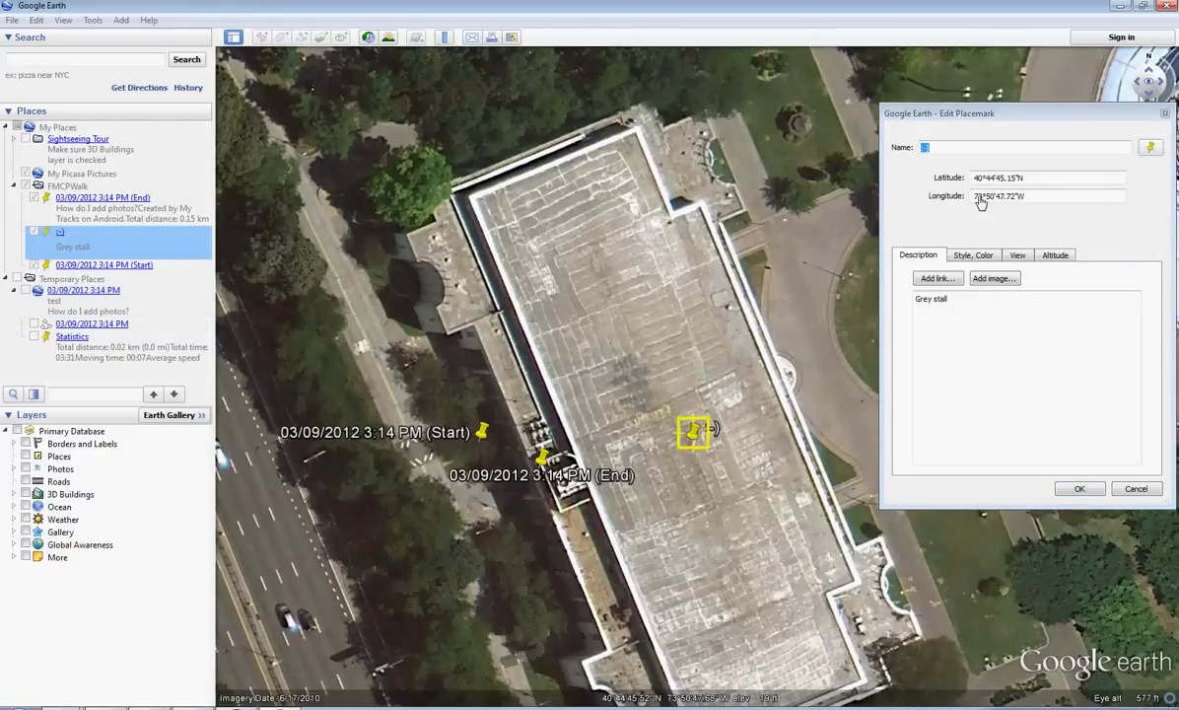
pyautogui.write('Q')
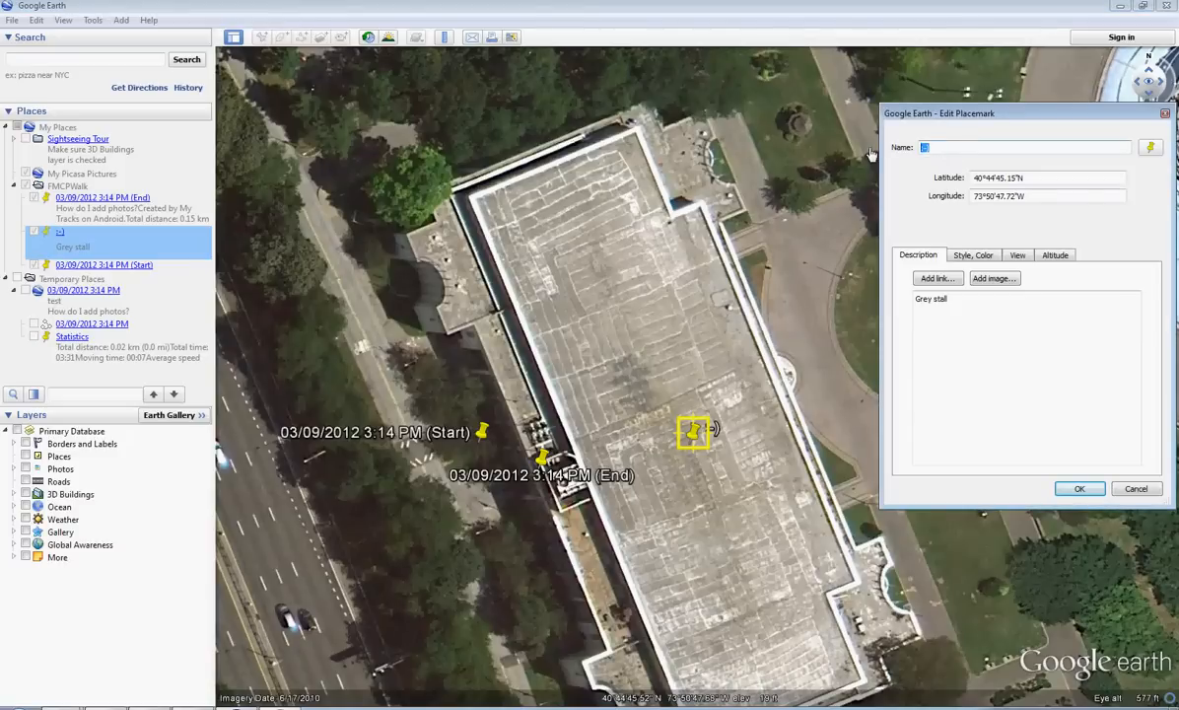
pyautogui.write('ueensMuseum')
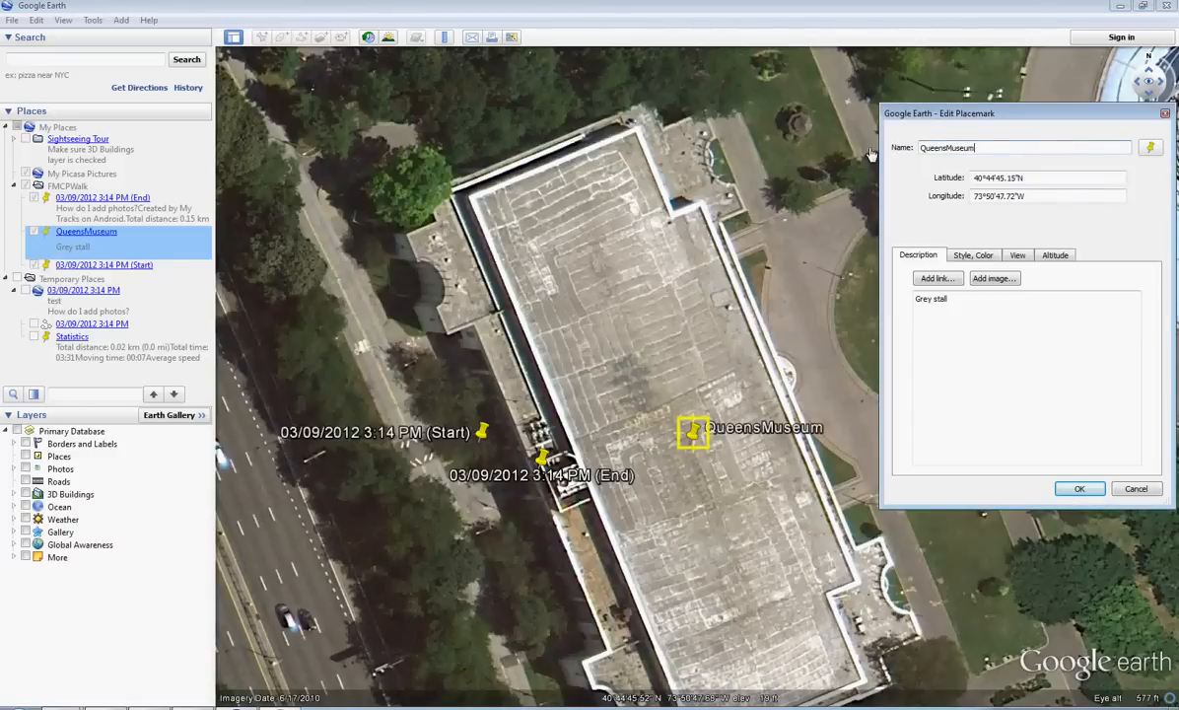
pyautogui.click(1077, 490)
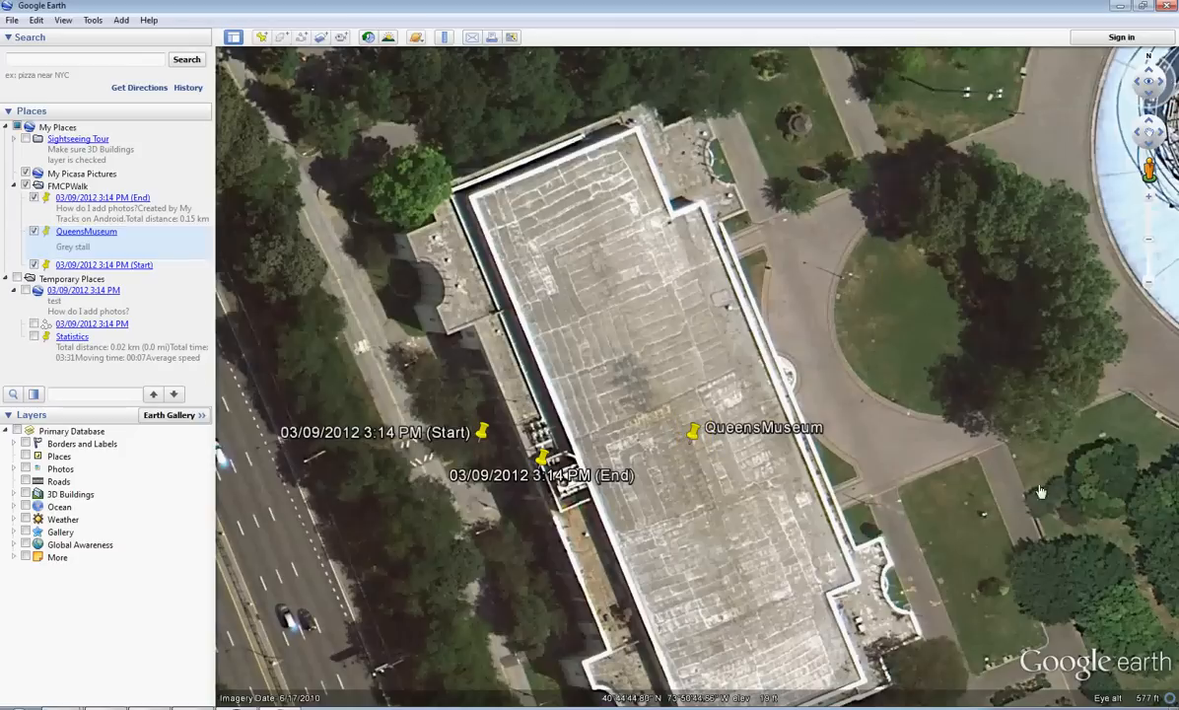
# Step: Move the Start placemark northwest of the museum building to about 40°44'47.19"N, 73°50'50.35"W and rename it Parking
pyautogui.rightClick(482, 433)
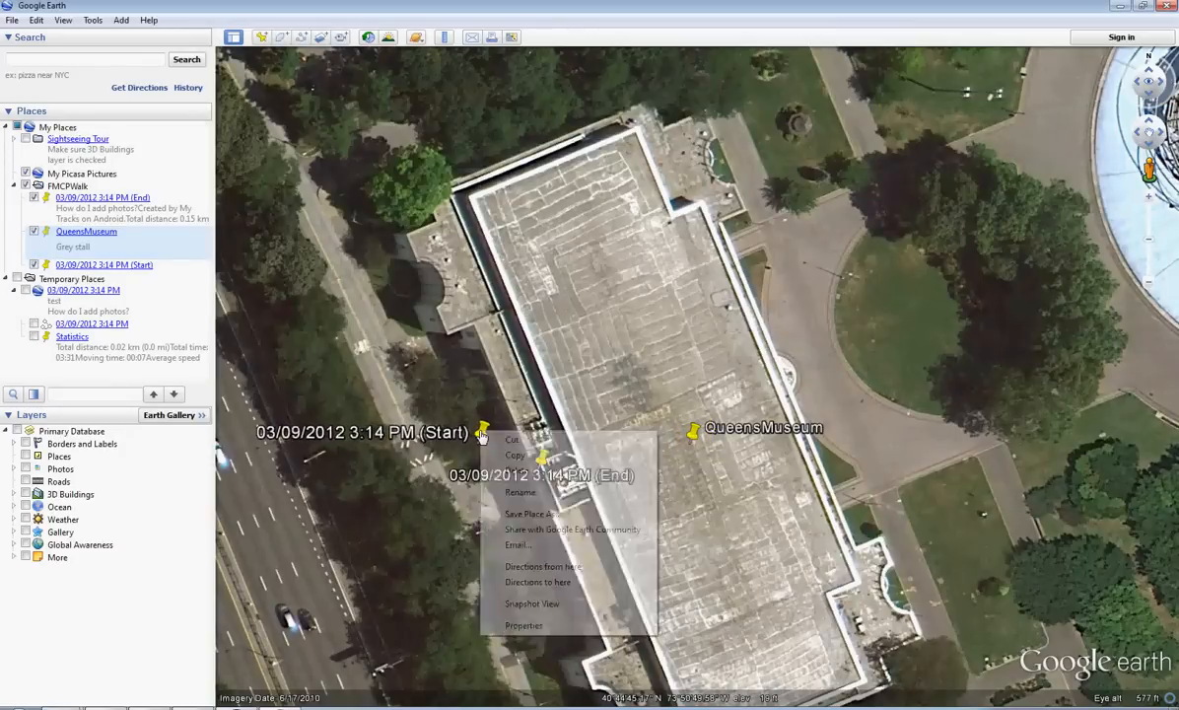
pyautogui.click(552, 625)
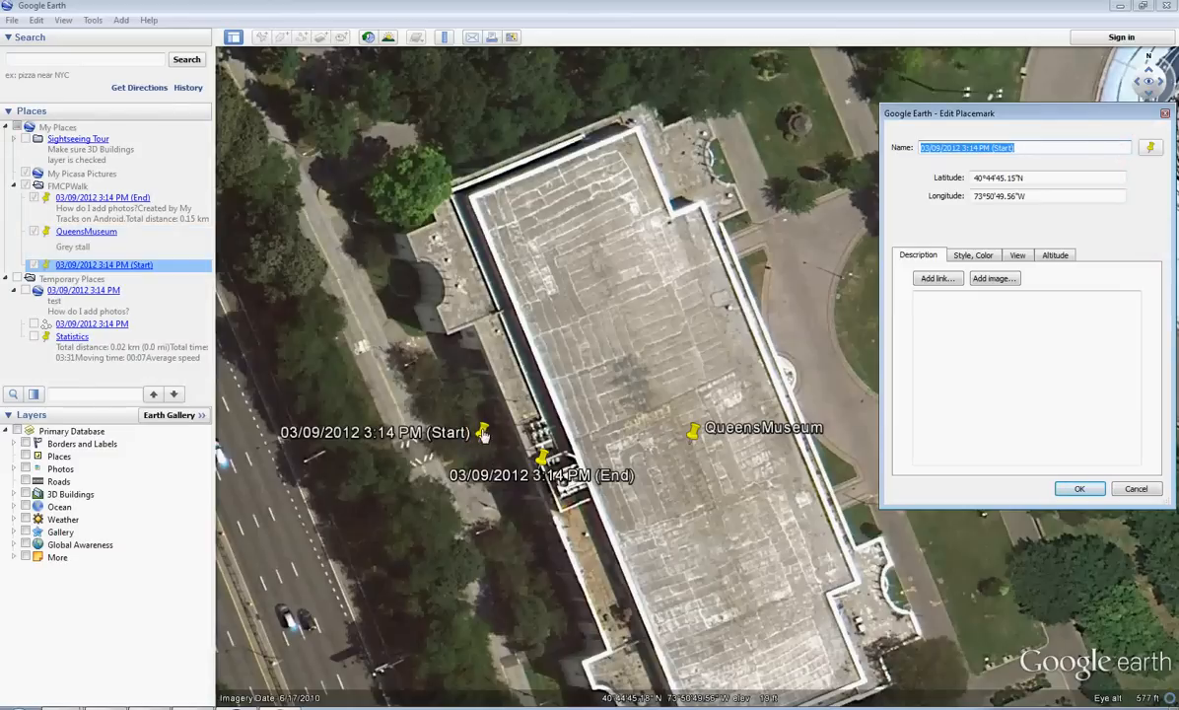
pyautogui.moveTo(483, 432); pyautogui.dragTo(394, 129)
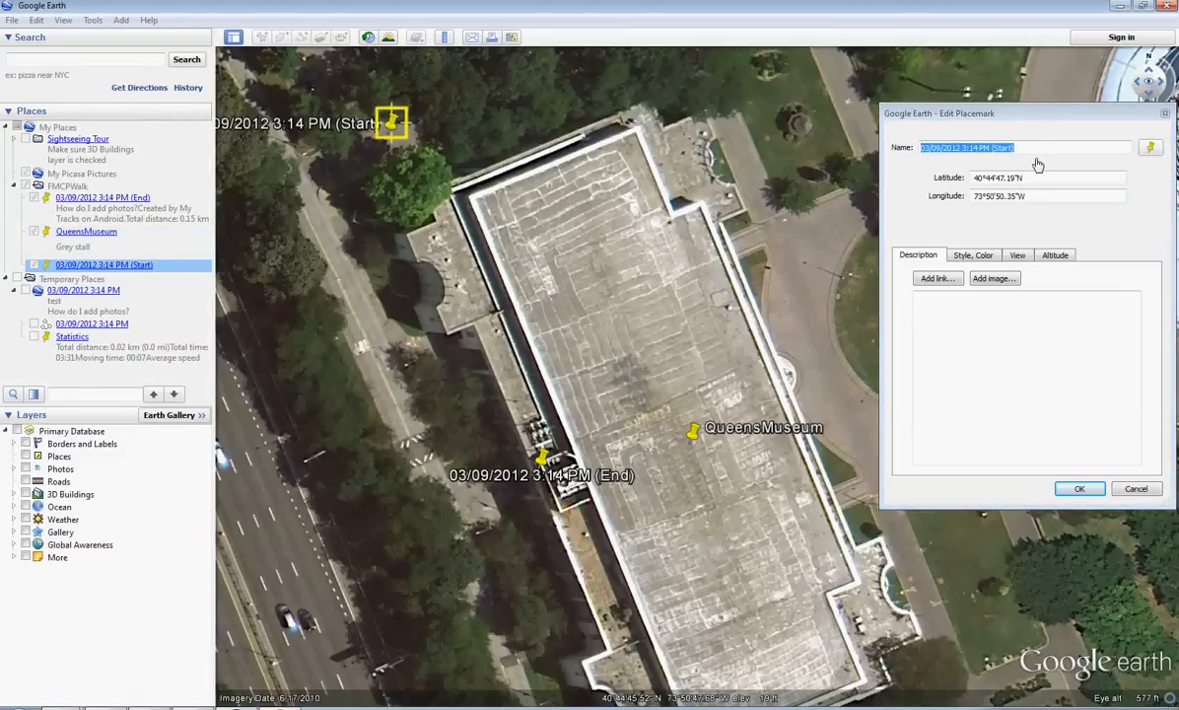
pyautogui.write('PArki')
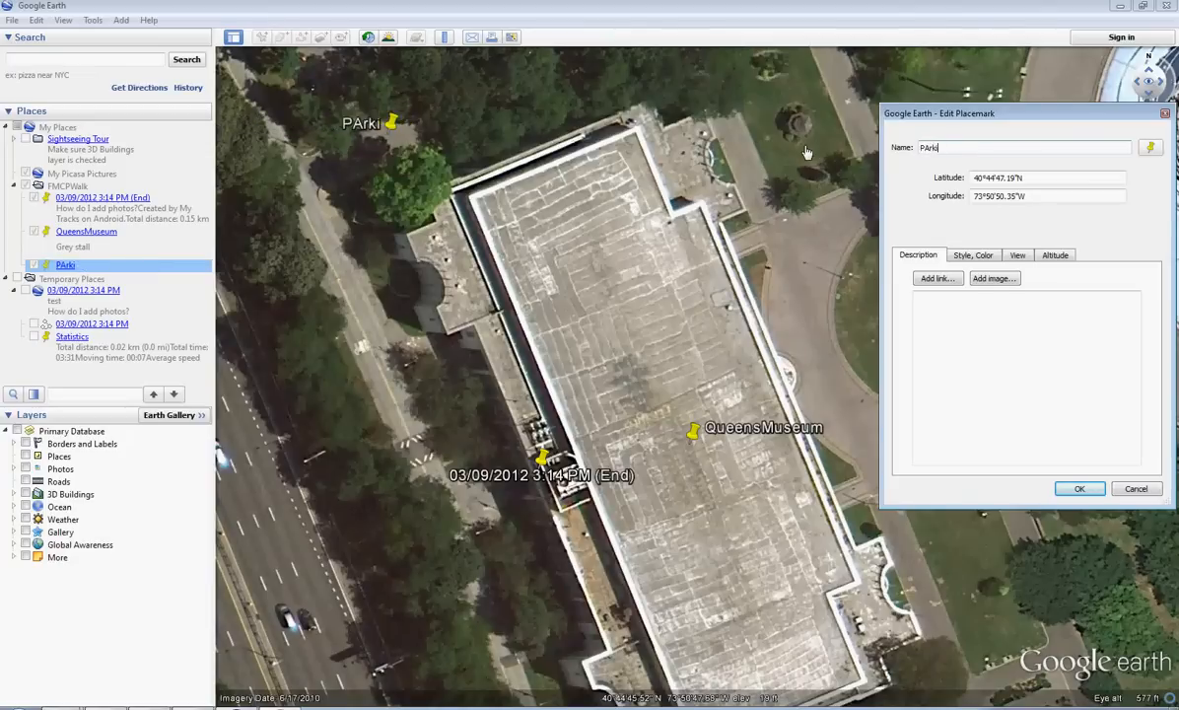
pyautogui.press('BackSpace')
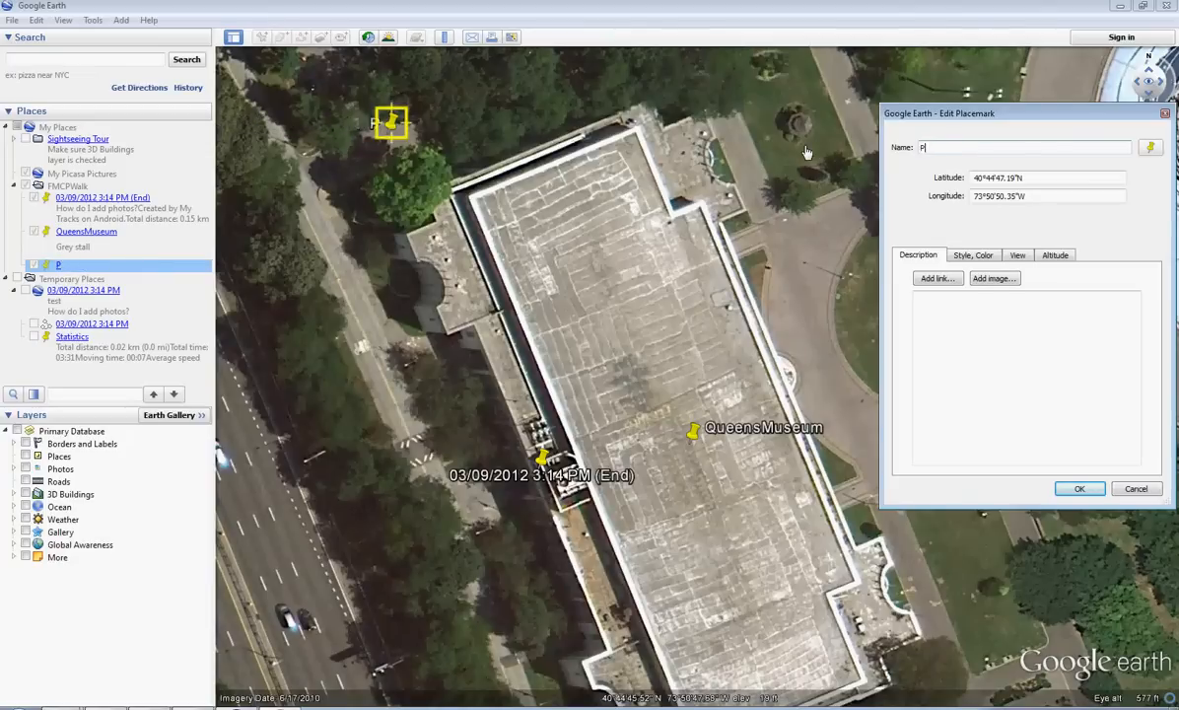
pyautogui.write('king')
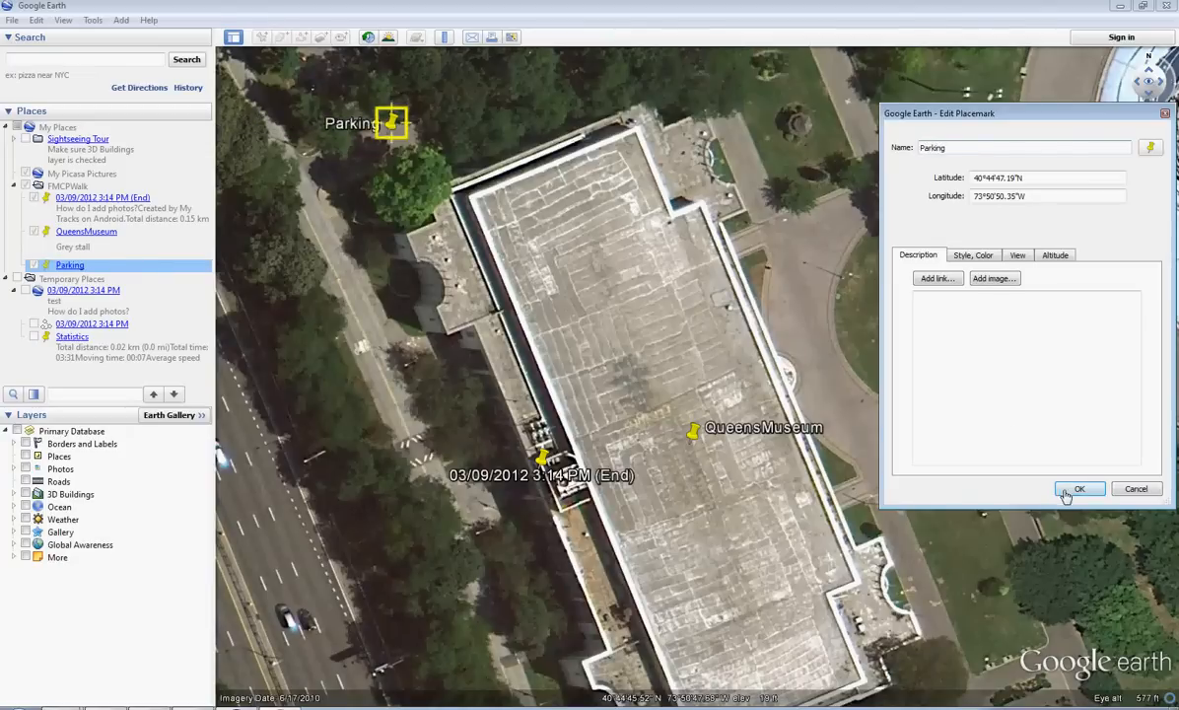
pyautogui.click(1076, 489)
pyautogui.moveTo(940, 548); pyautogui.dragTo(833, 393)
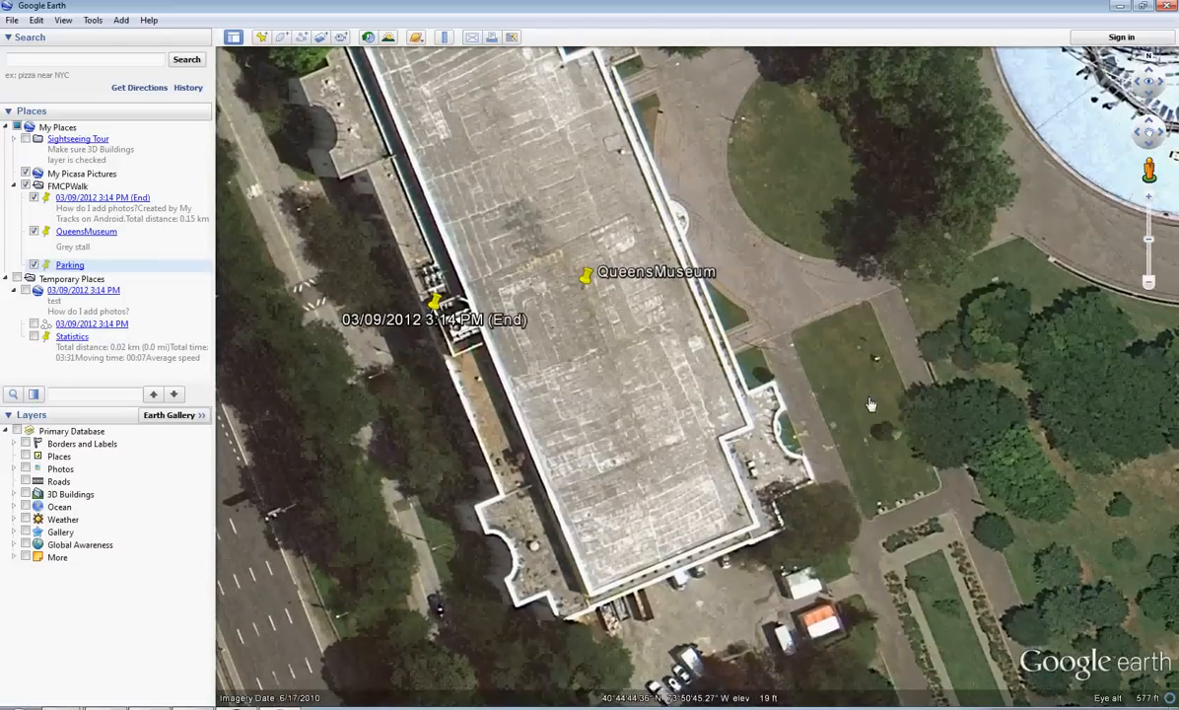
pyautogui.rightClick(436, 302)
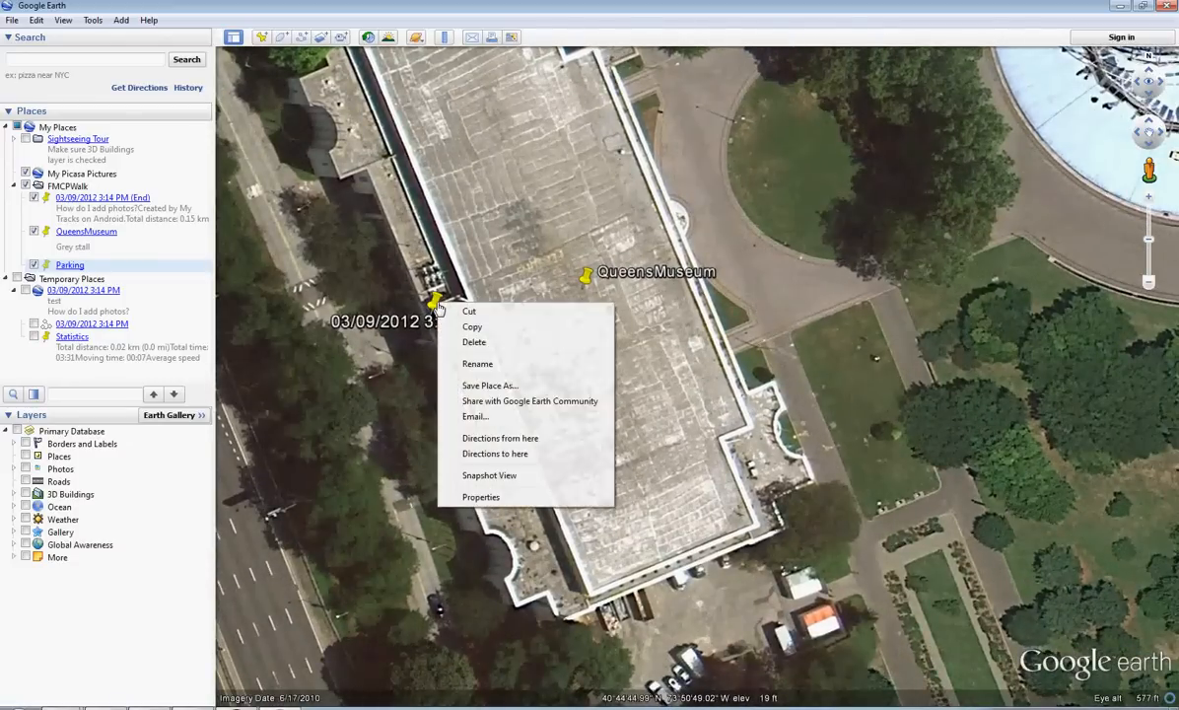
pyautogui.click(481, 497)
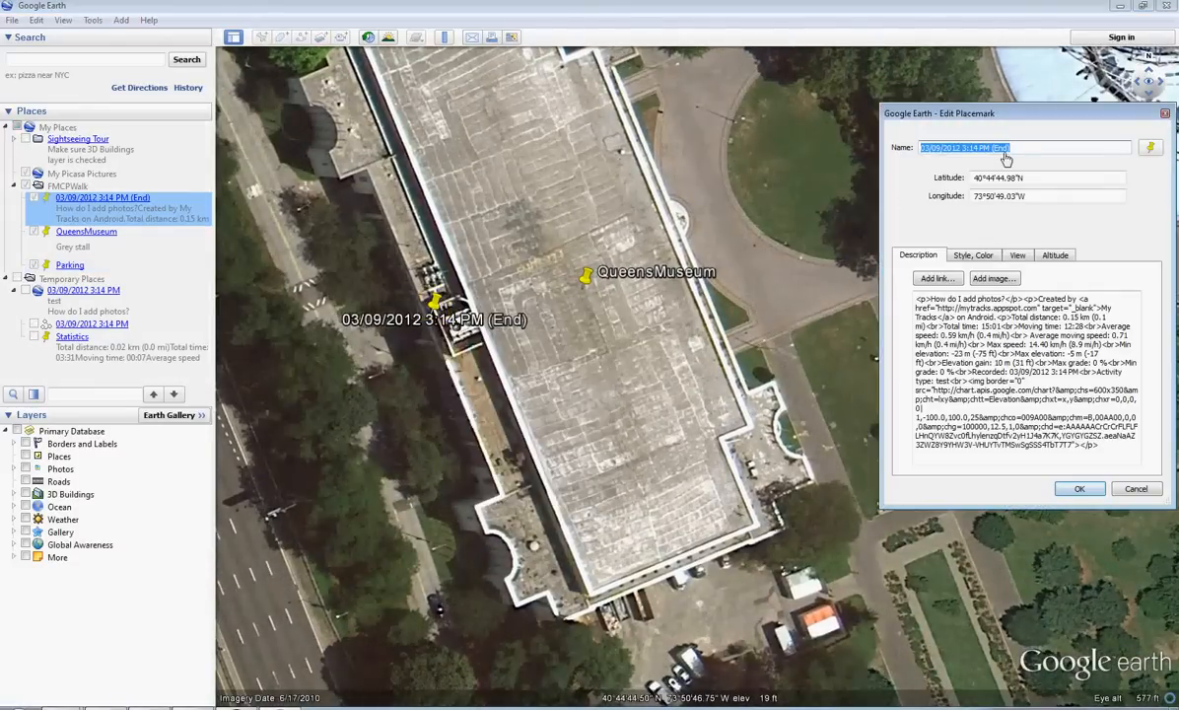
pyautogui.moveTo(996, 111); pyautogui.dragTo(828, 453)
pyautogui.moveTo(436, 302); pyautogui.dragTo(1085, 98)
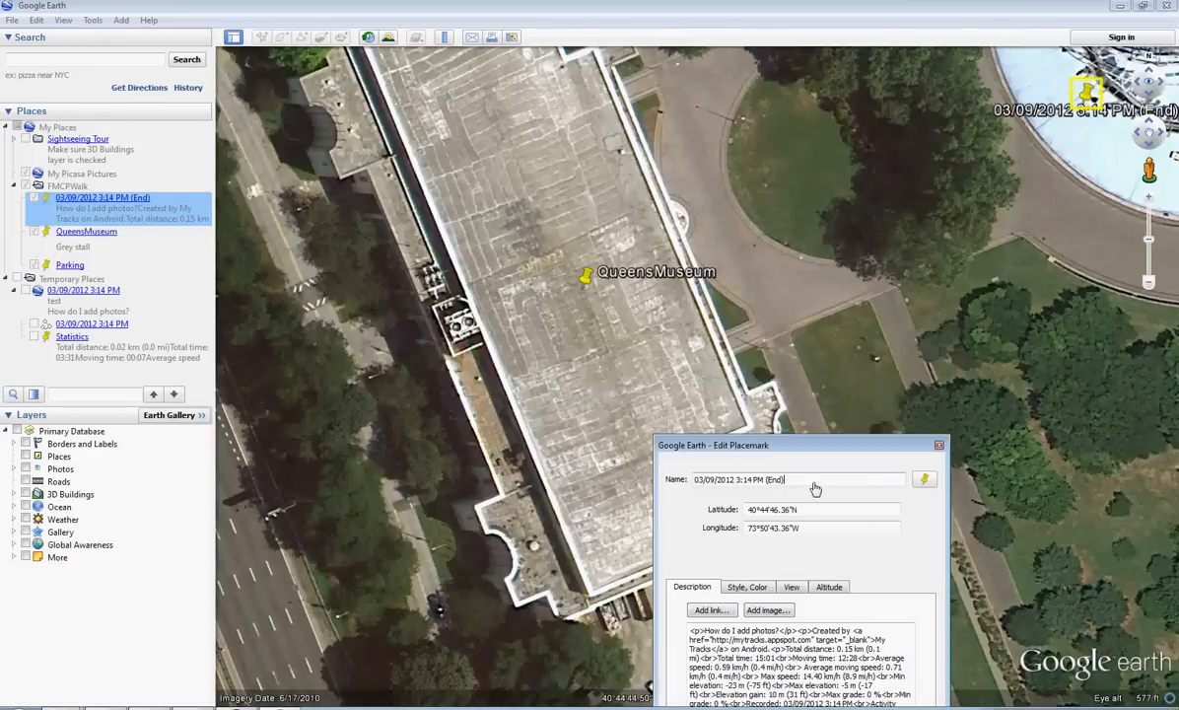
pyautogui.write('Unisphere')
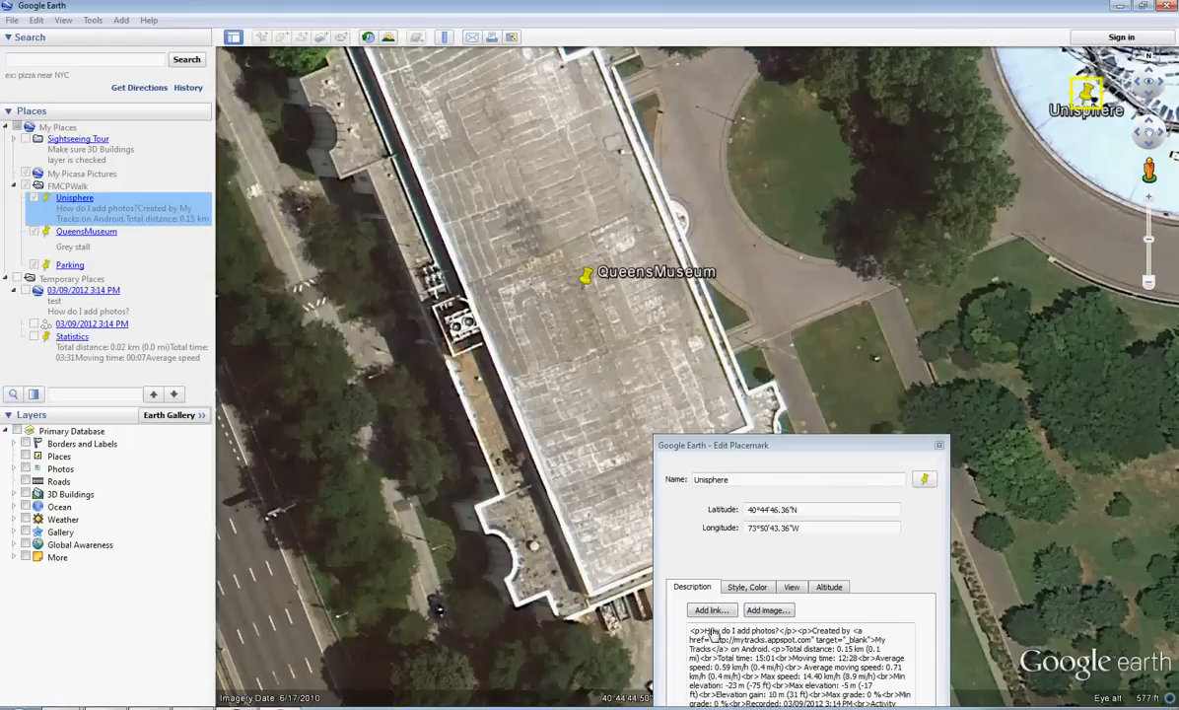
pyautogui.moveTo(835, 447); pyautogui.dragTo(805, 376)
pyautogui.click(904, 374)
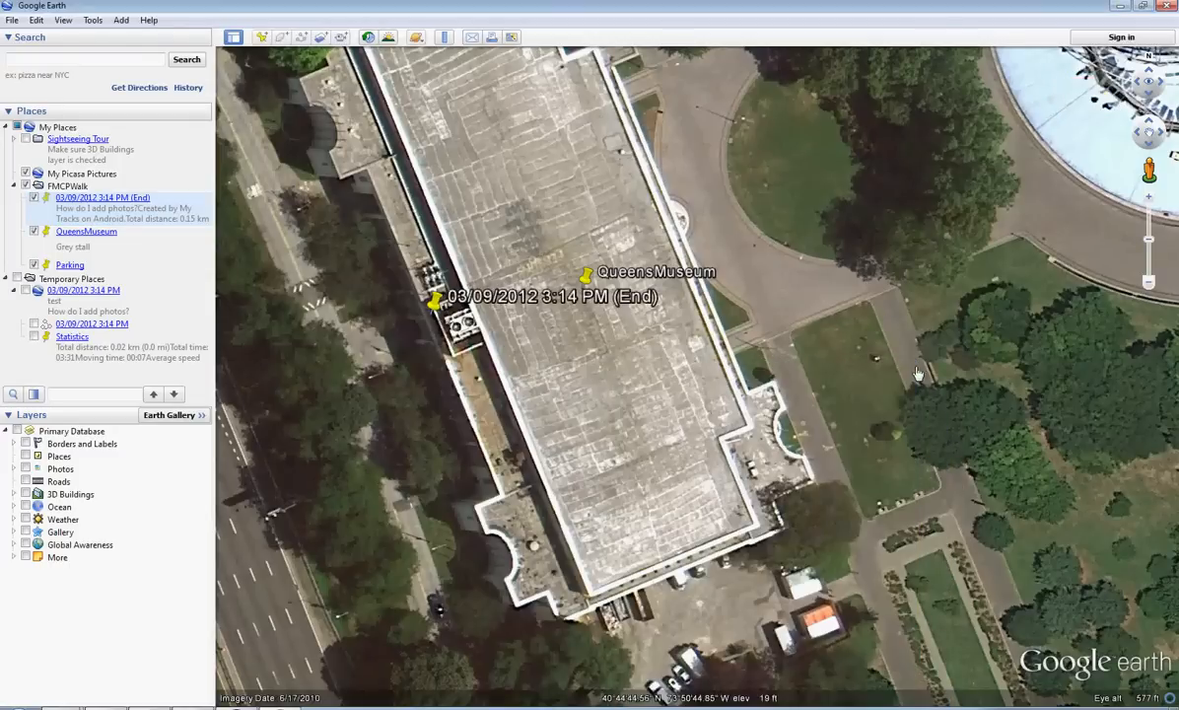
# Step: Move the End placemark to the edge of the round fountain at about 40°44'46.24"N, 73°50'43.97"W and rename it Unisphere
pyautogui.rightClick(435, 302)
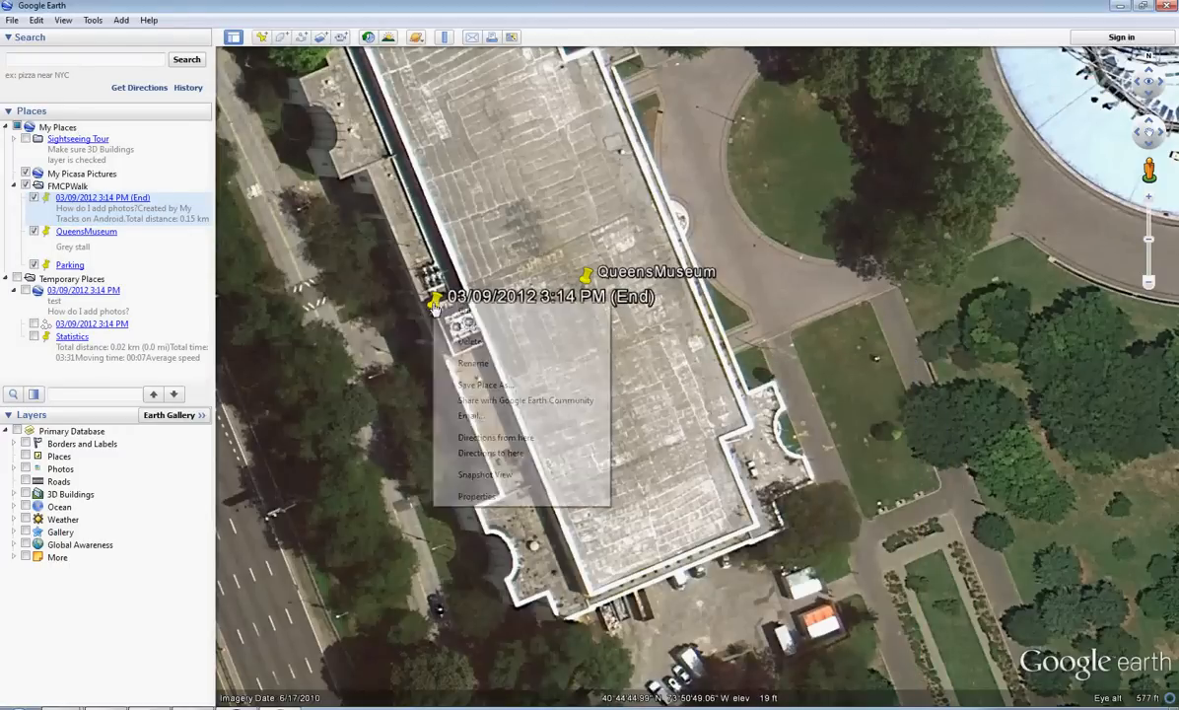
pyautogui.click(476, 498)
pyautogui.moveTo(434, 302); pyautogui.dragTo(1018, 115)
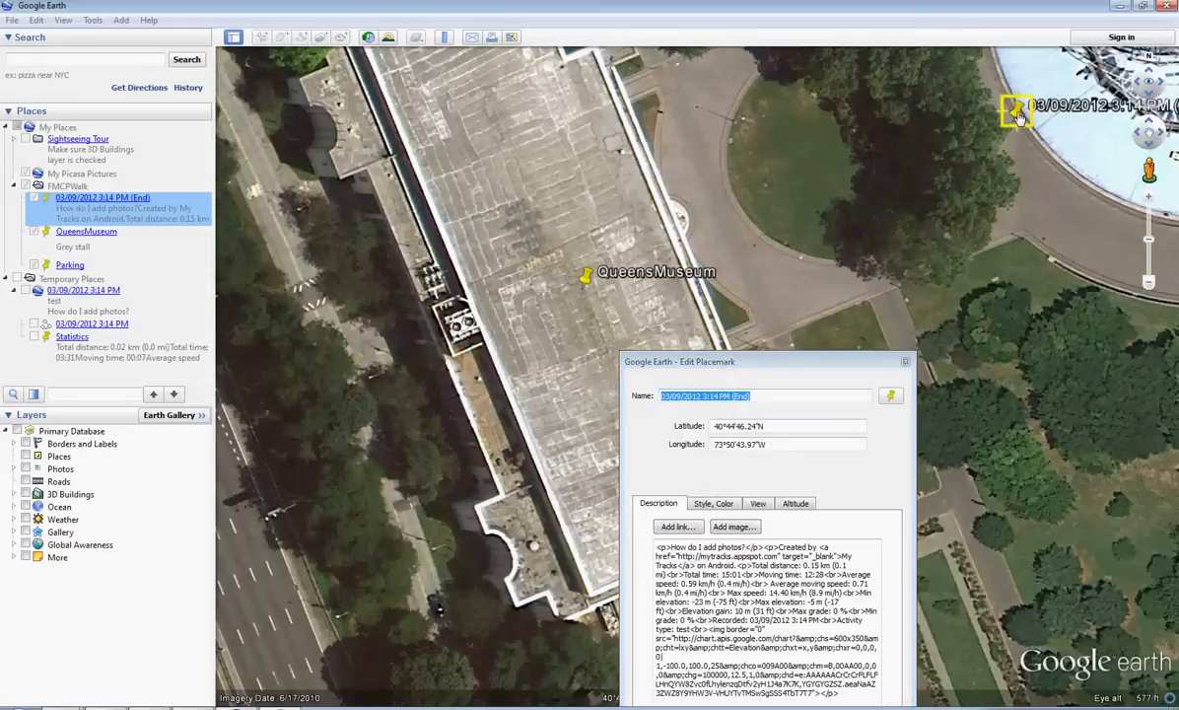
pyautogui.scroll(-2, 1085, 454)
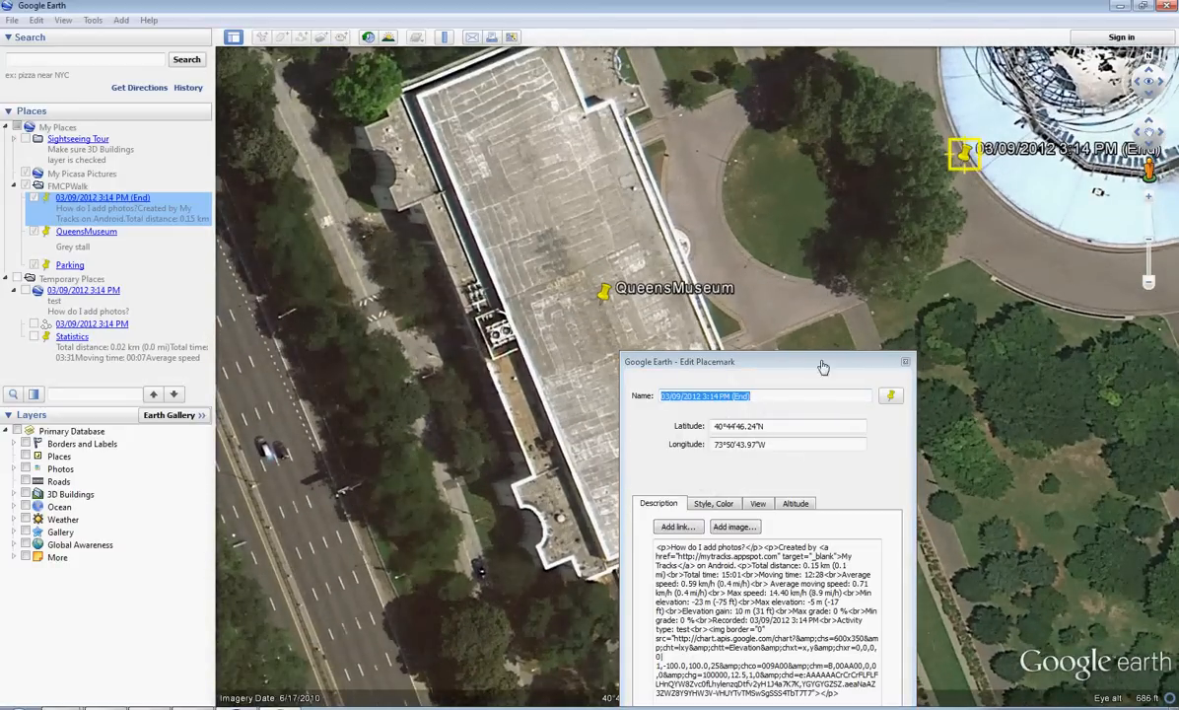
pyautogui.moveTo(824, 365); pyautogui.dragTo(715, 198)
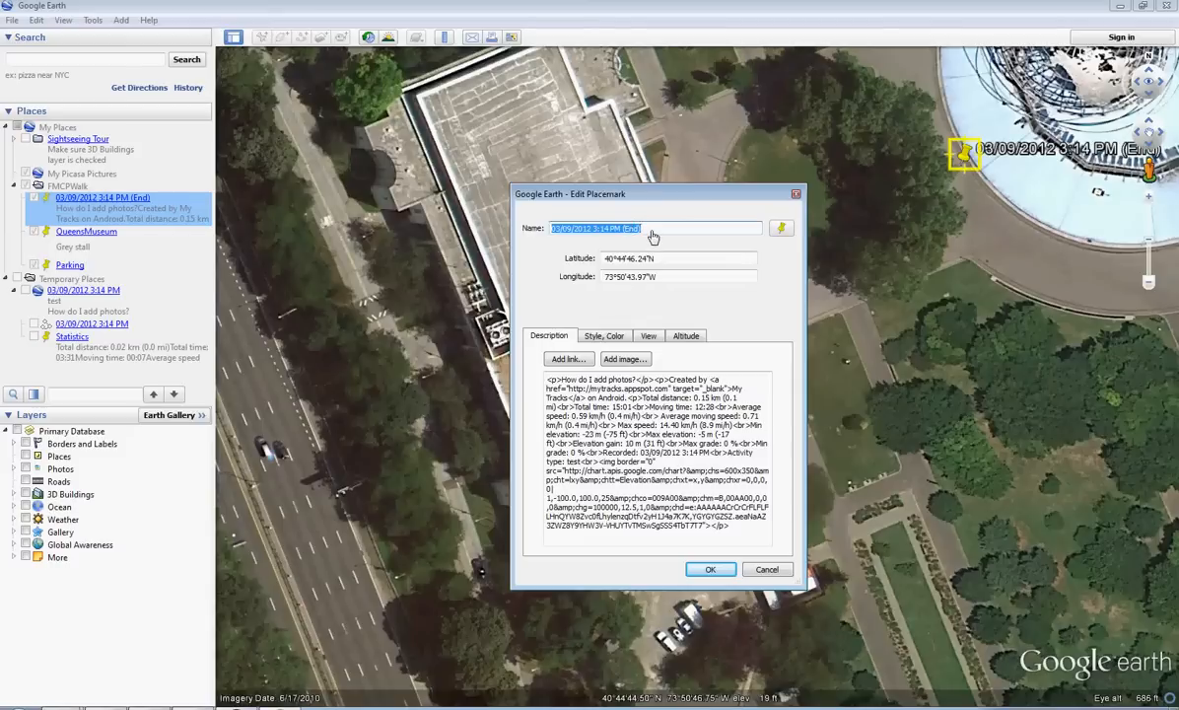
pyautogui.write('Unisphe')
pyautogui.press('BackSpace')
pyautogui.write('here')
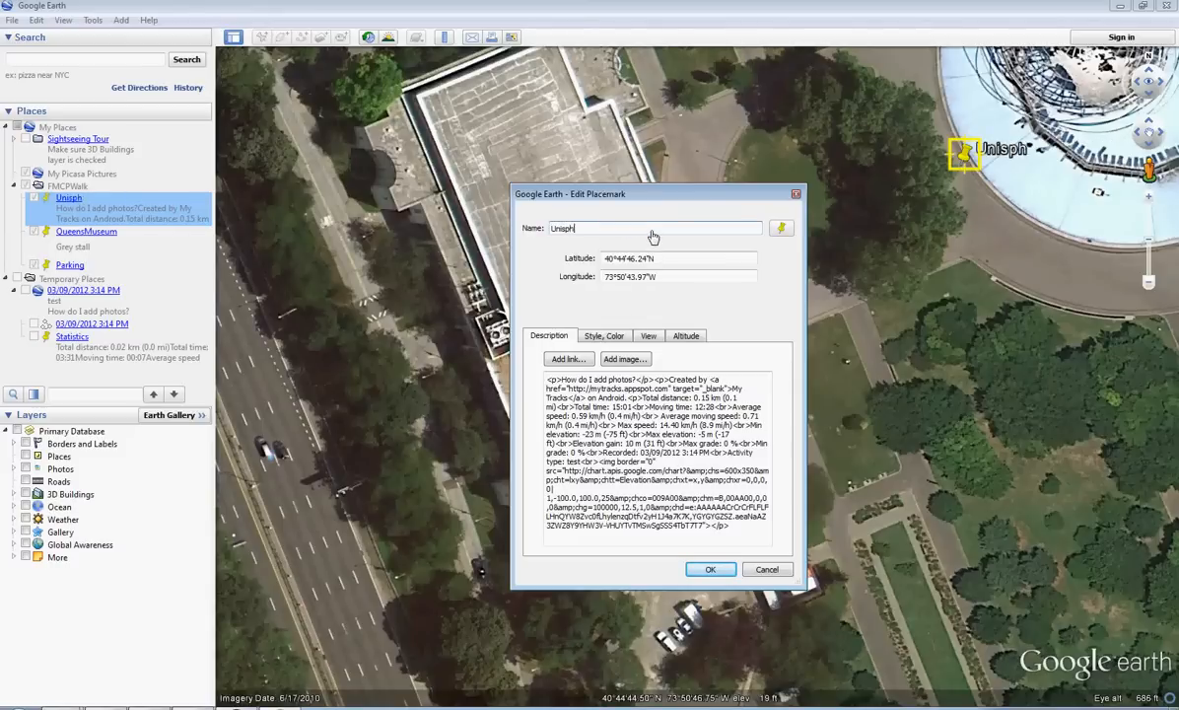
pyautogui.click(714, 572)
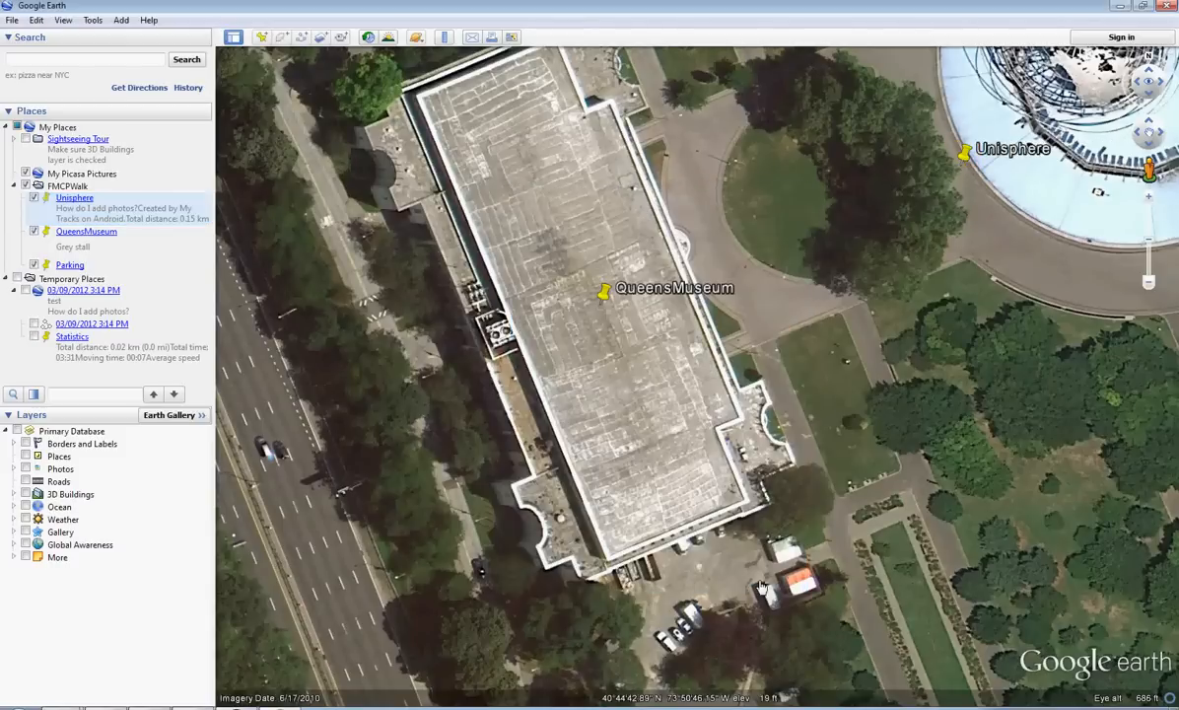
# Step: Save the FMCPWalk folder as FMCPWalk.kmz in the GIS\FMCP\Data folder
pyautogui.moveTo(868, 247); pyautogui.dragTo(757, 343)
pyautogui.moveTo(730, 399)
pyautogui.mouseDown()
pyautogui.moveTo(822, 444)
pyautogui.moveTo(734, 385)
pyautogui.mouseUp()
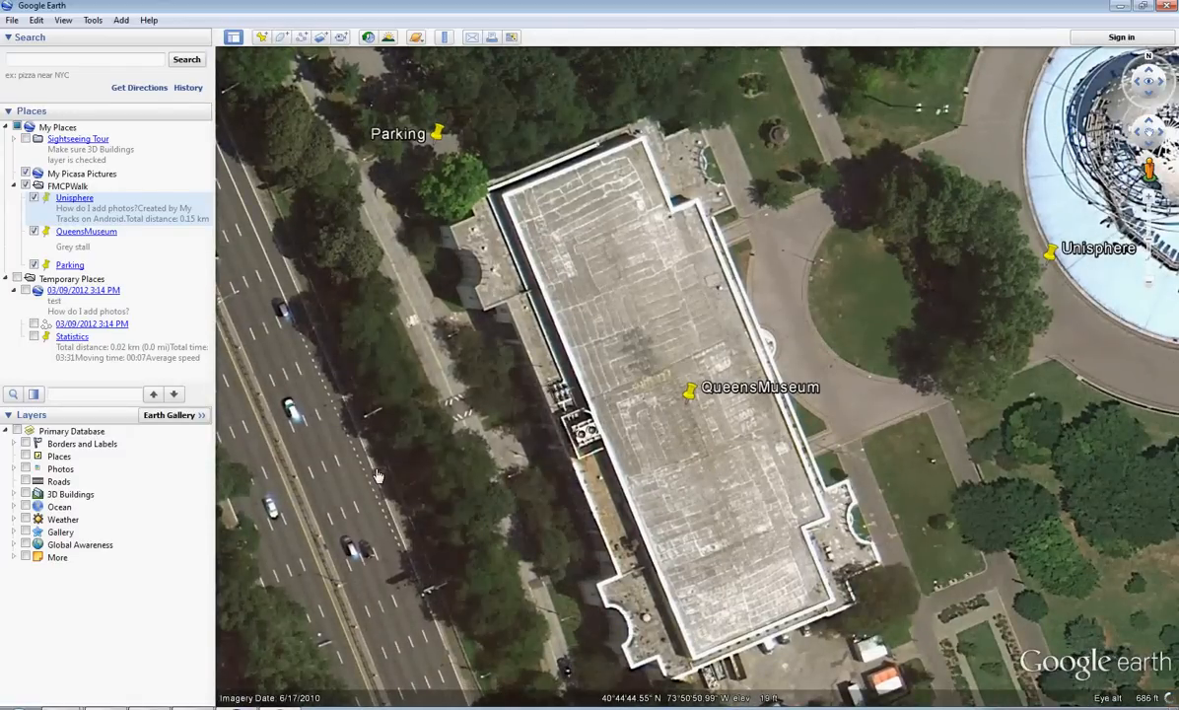
pyautogui.click(60, 188)
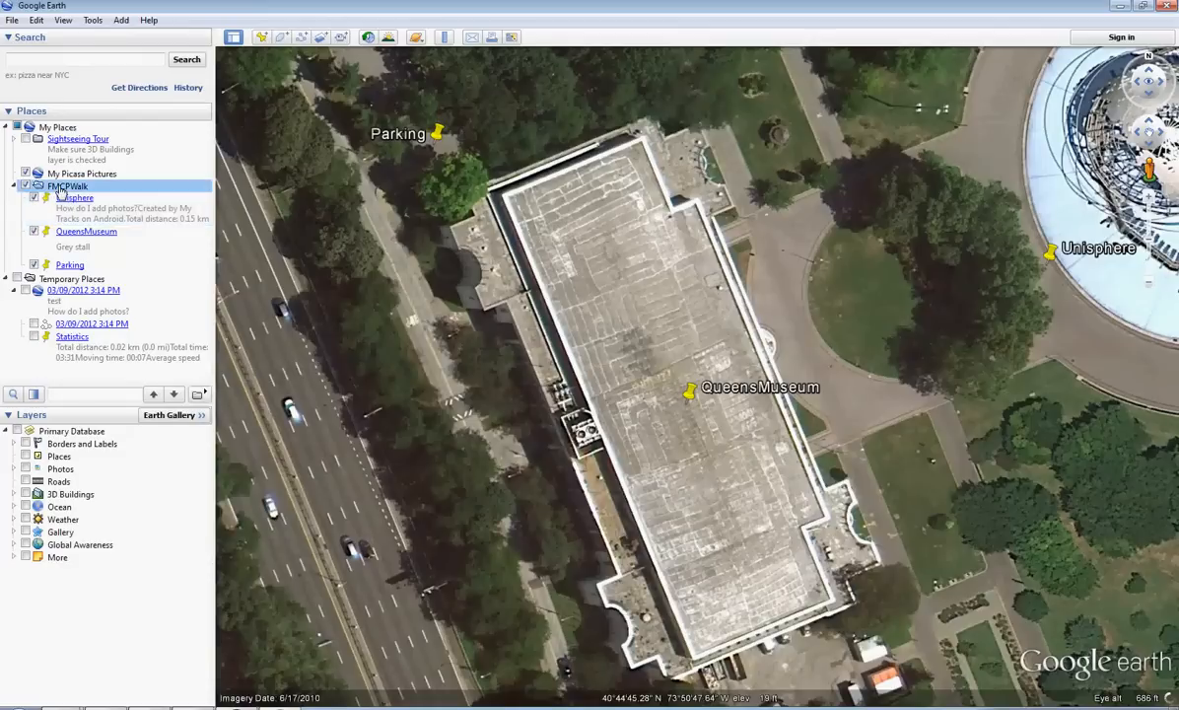
pyautogui.rightClick(65, 188)
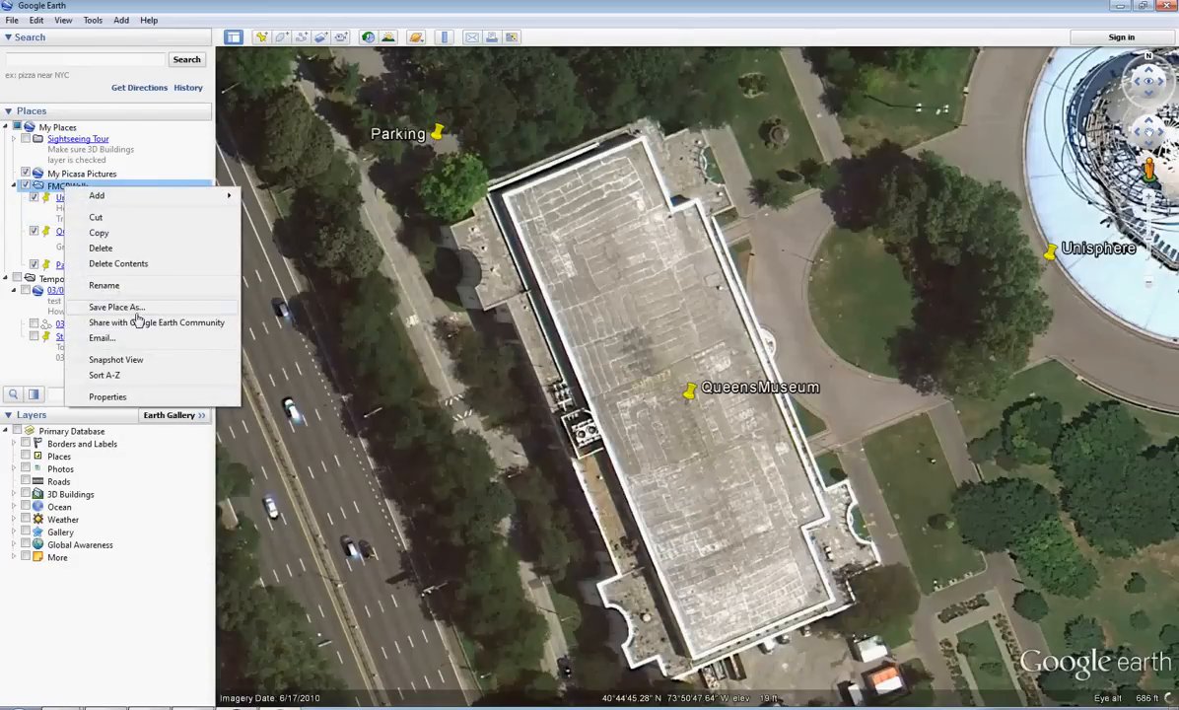
pyautogui.click(133, 310)
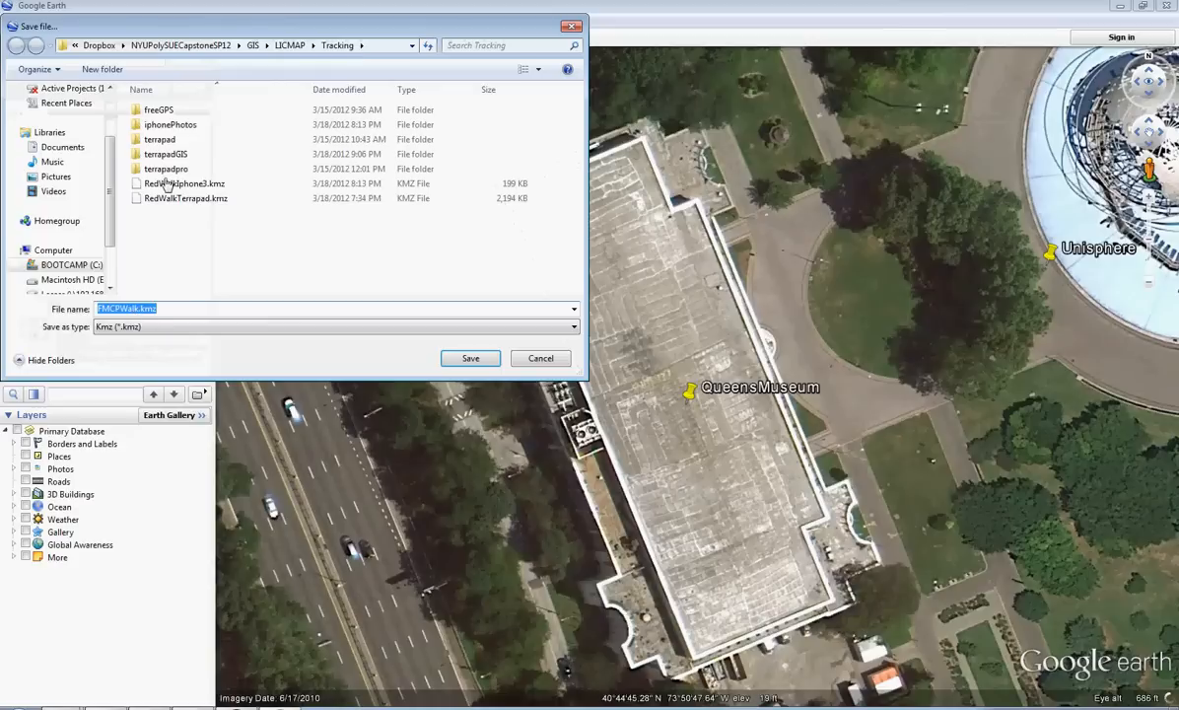
pyautogui.click(253, 45)
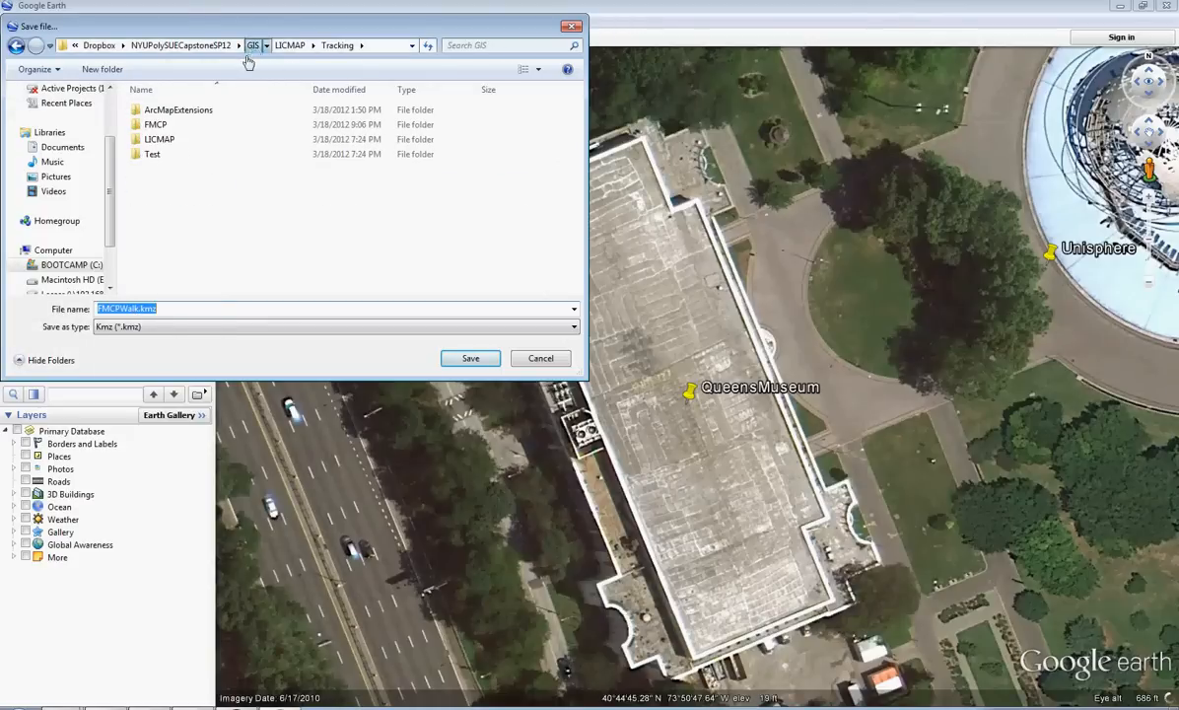
pyautogui.doubleClick(154, 125)
pyautogui.click(153, 113)
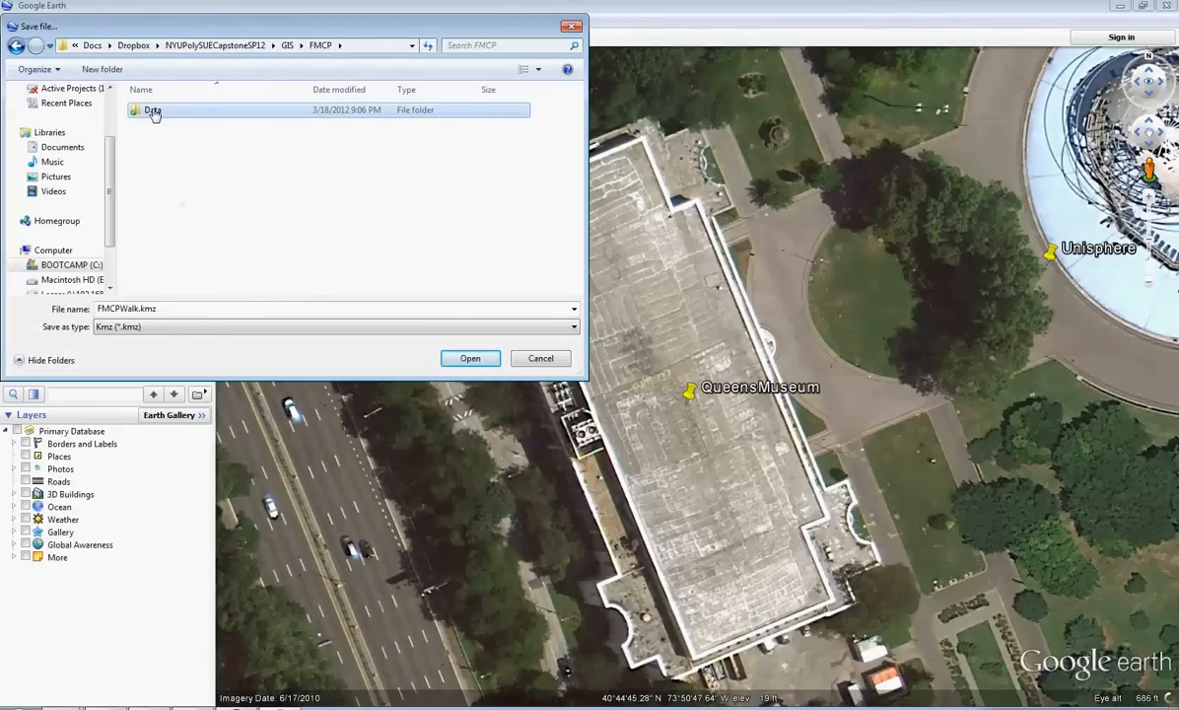
pyautogui.doubleClick(153, 112)
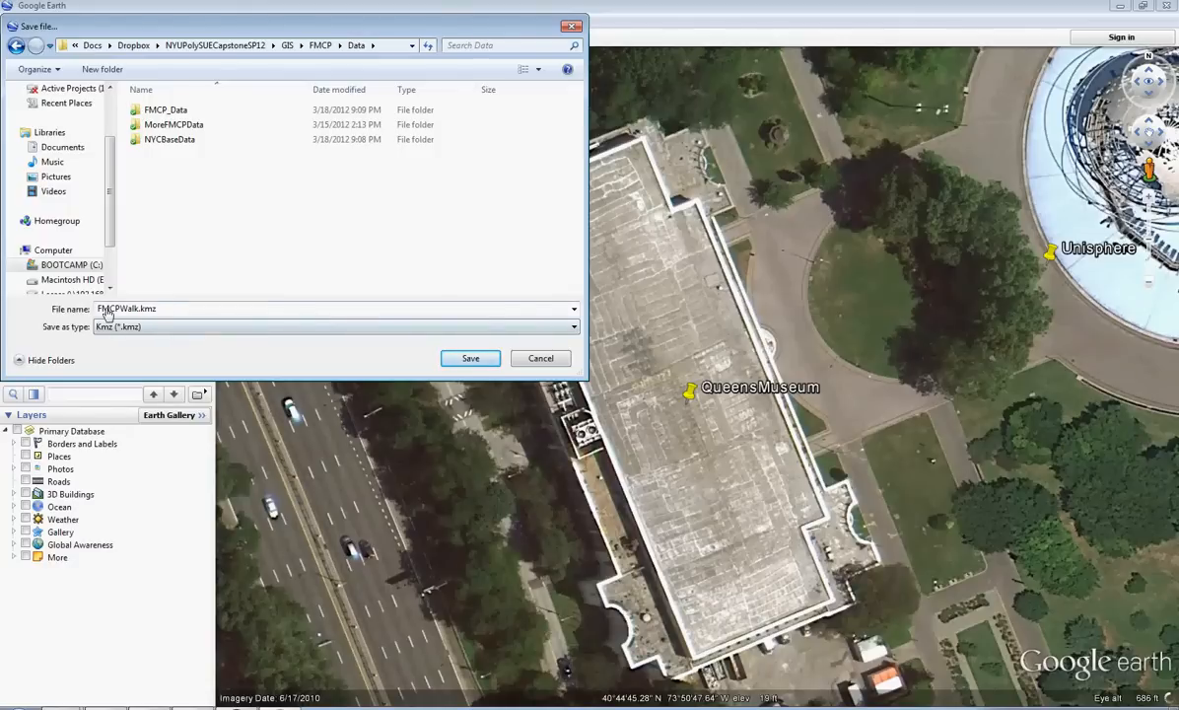
pyautogui.click(471, 359)
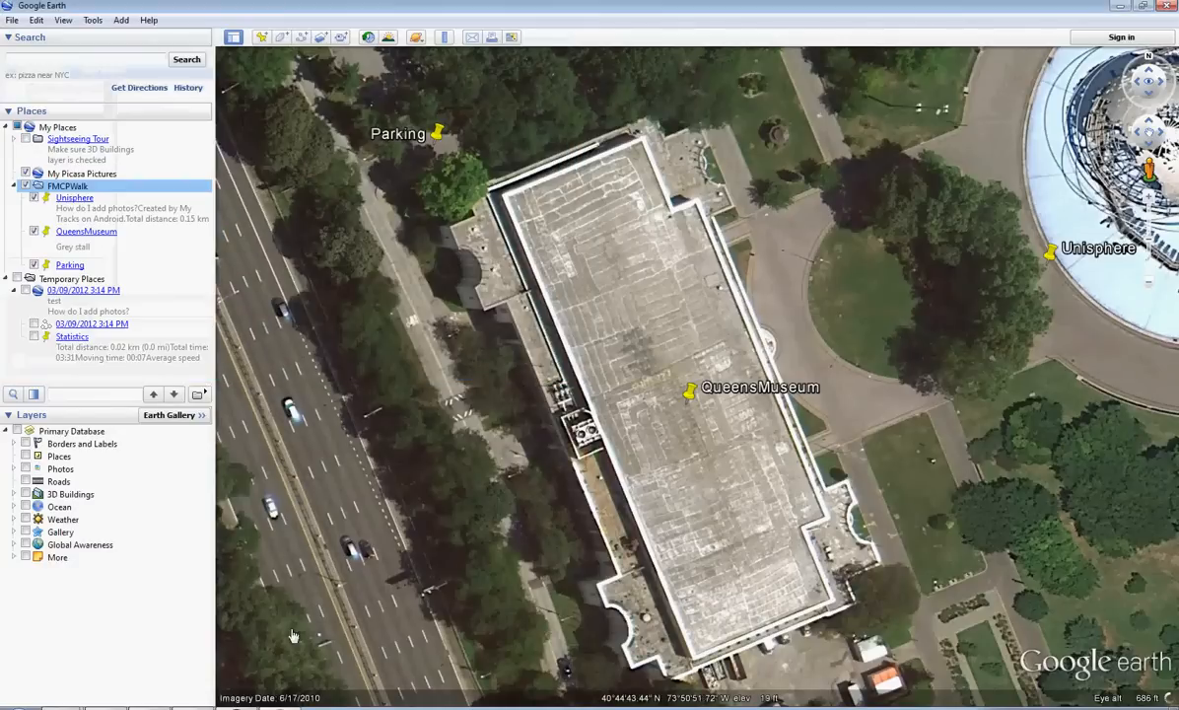
# Step: Switch to ArcCatalog and open the KML To Layer tool from the From KML conversion tools in ArcToolbox
pyautogui.click(191, 707)
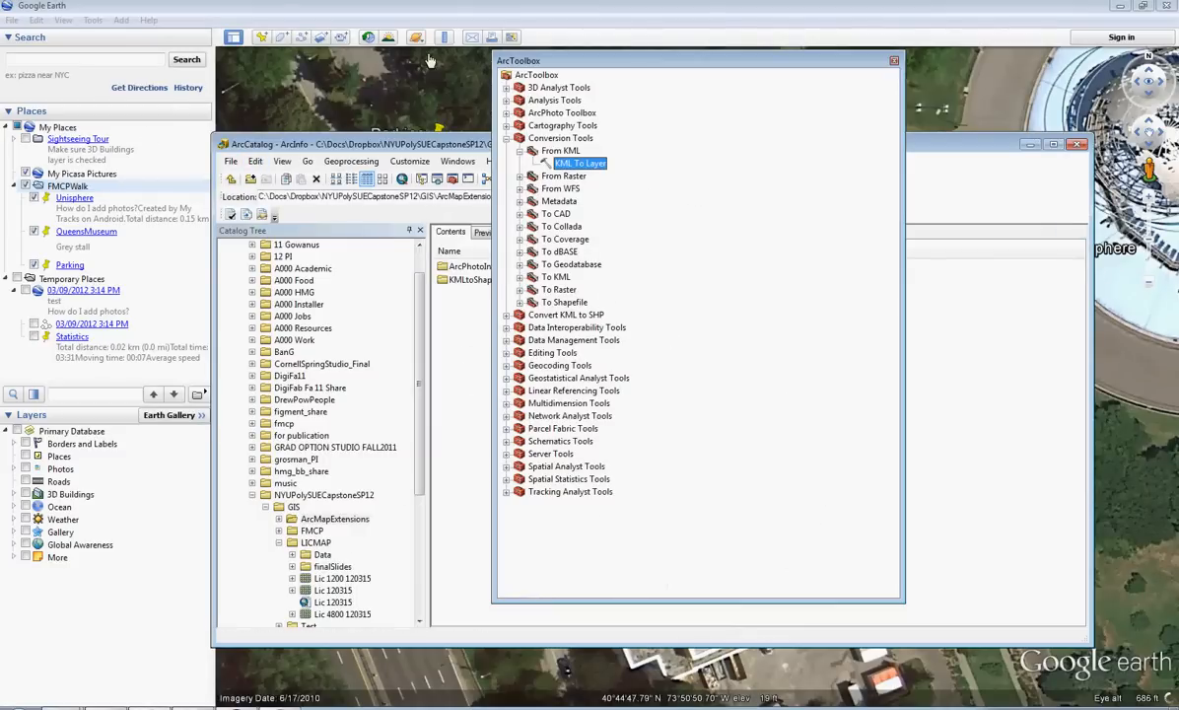
pyautogui.click(894, 62)
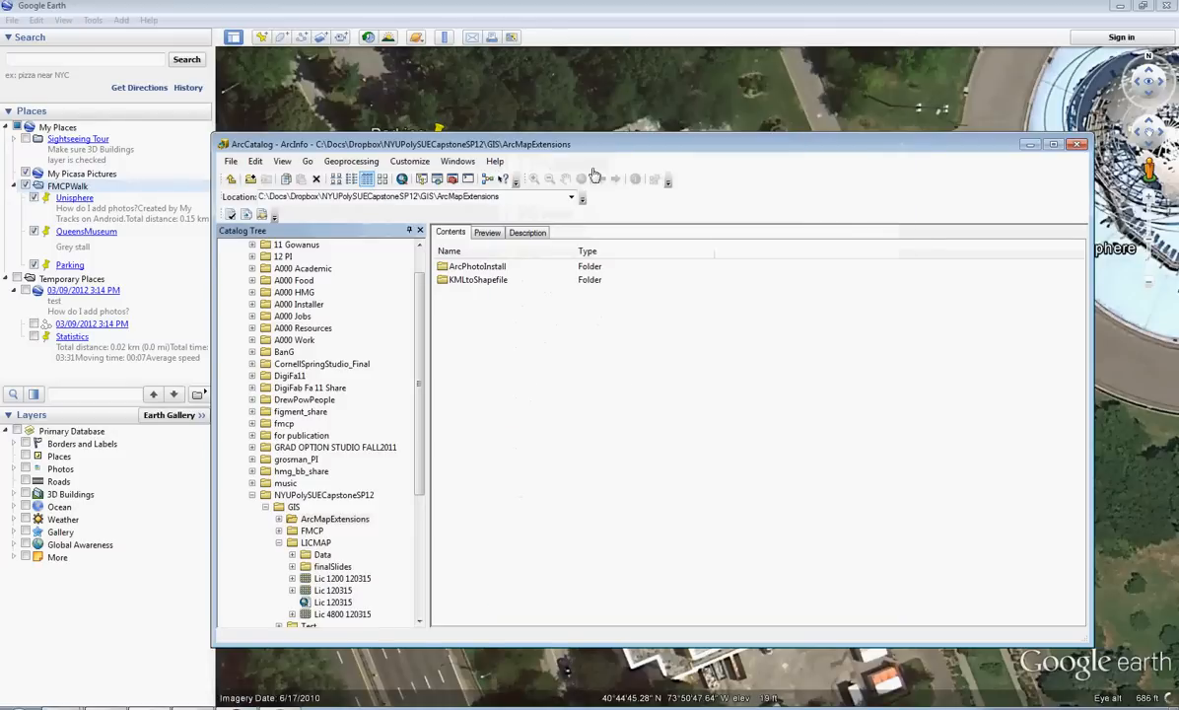
pyautogui.click(452, 181)
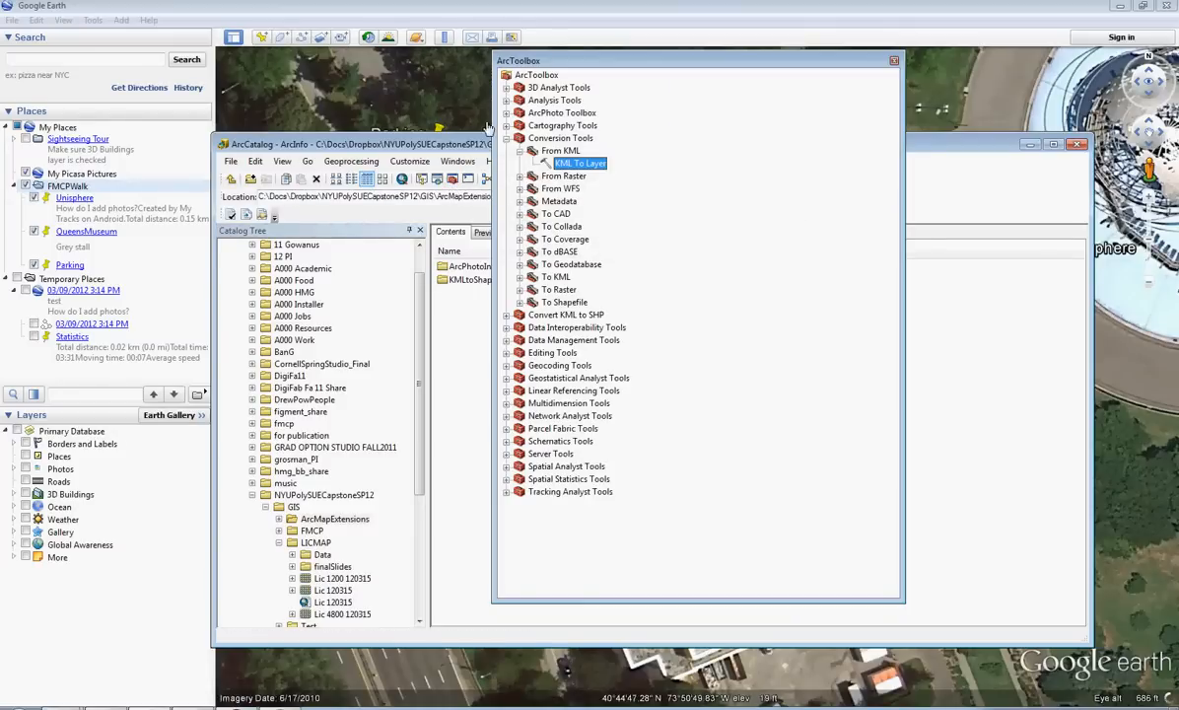
pyautogui.click(513, 142)
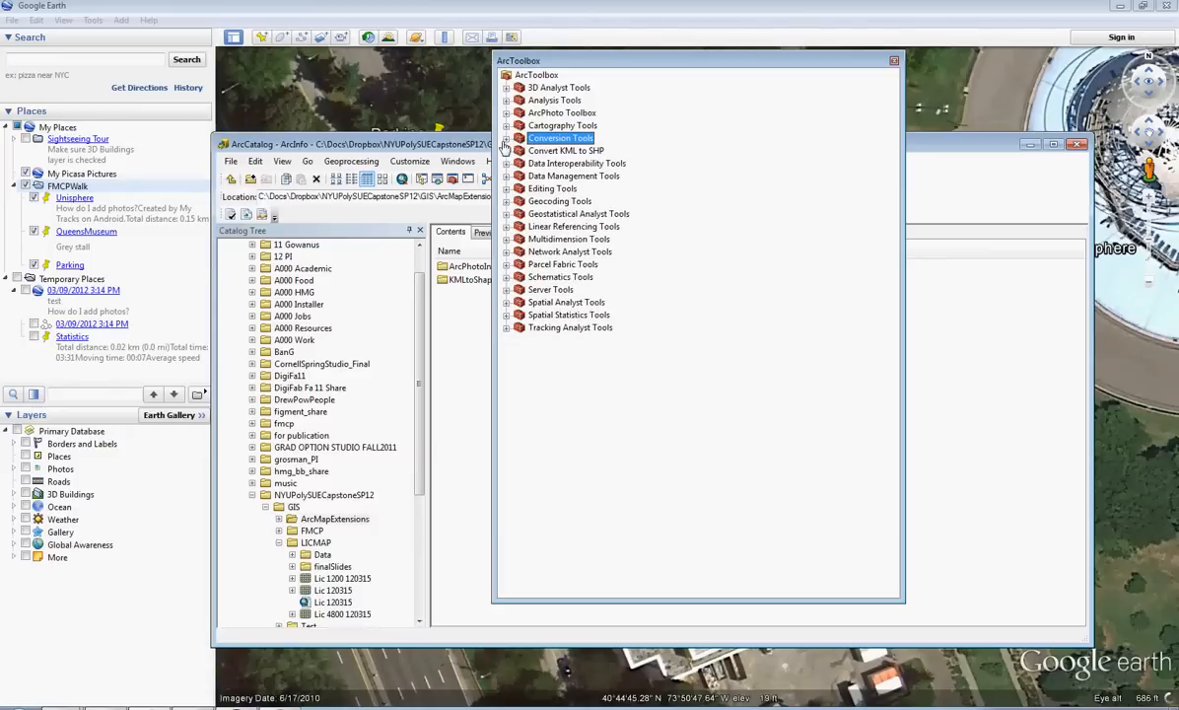
pyautogui.click(506, 139)
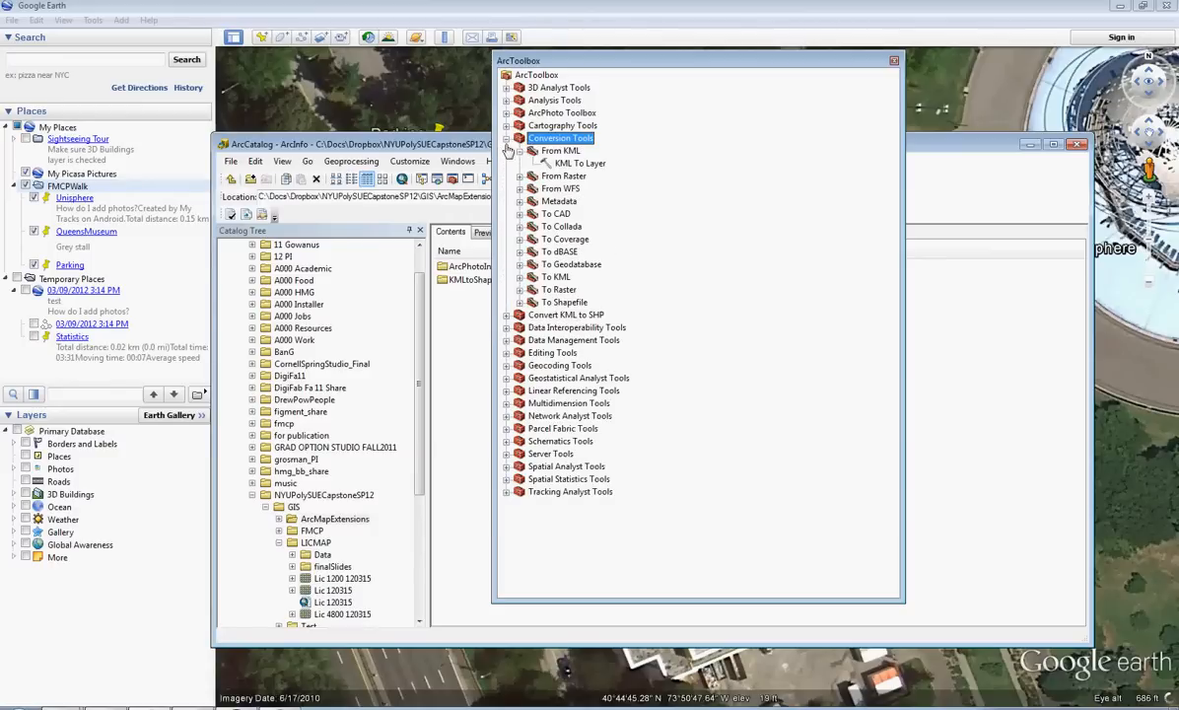
pyautogui.click(578, 165)
pyautogui.doubleClick(564, 166)
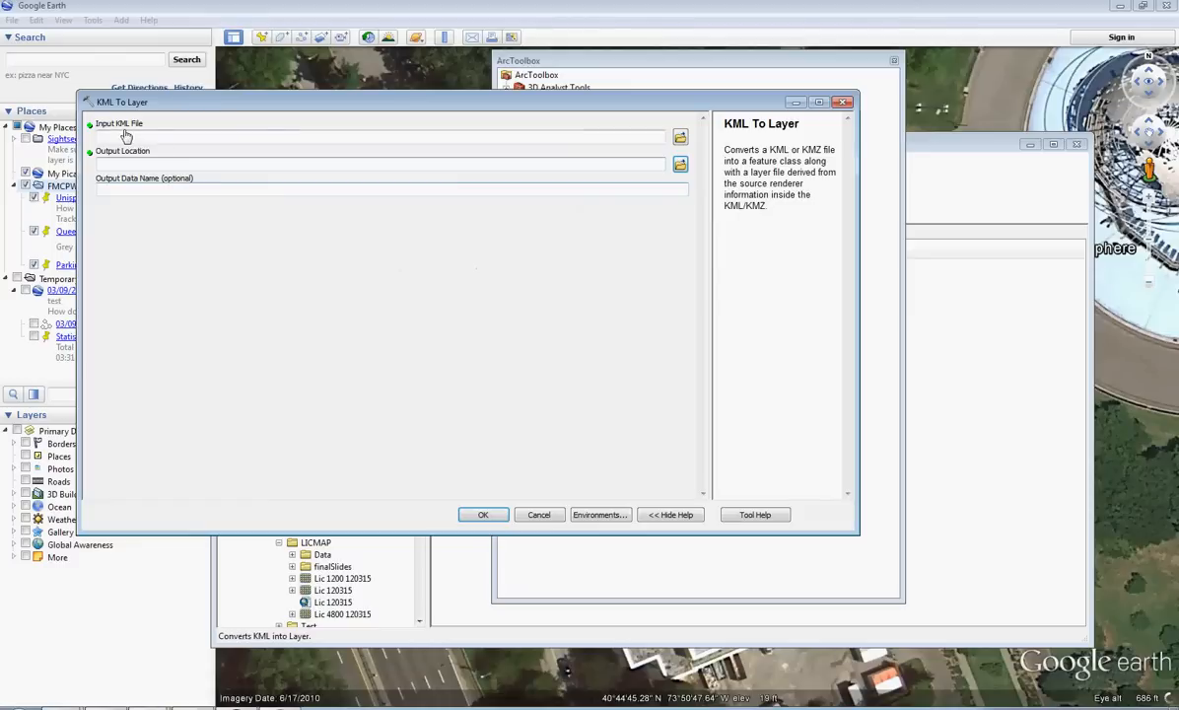
# Step: Set FMCPWalk.kmz from the GIS\FMCP\Data folder as the input KML file
pyautogui.click(681, 138)
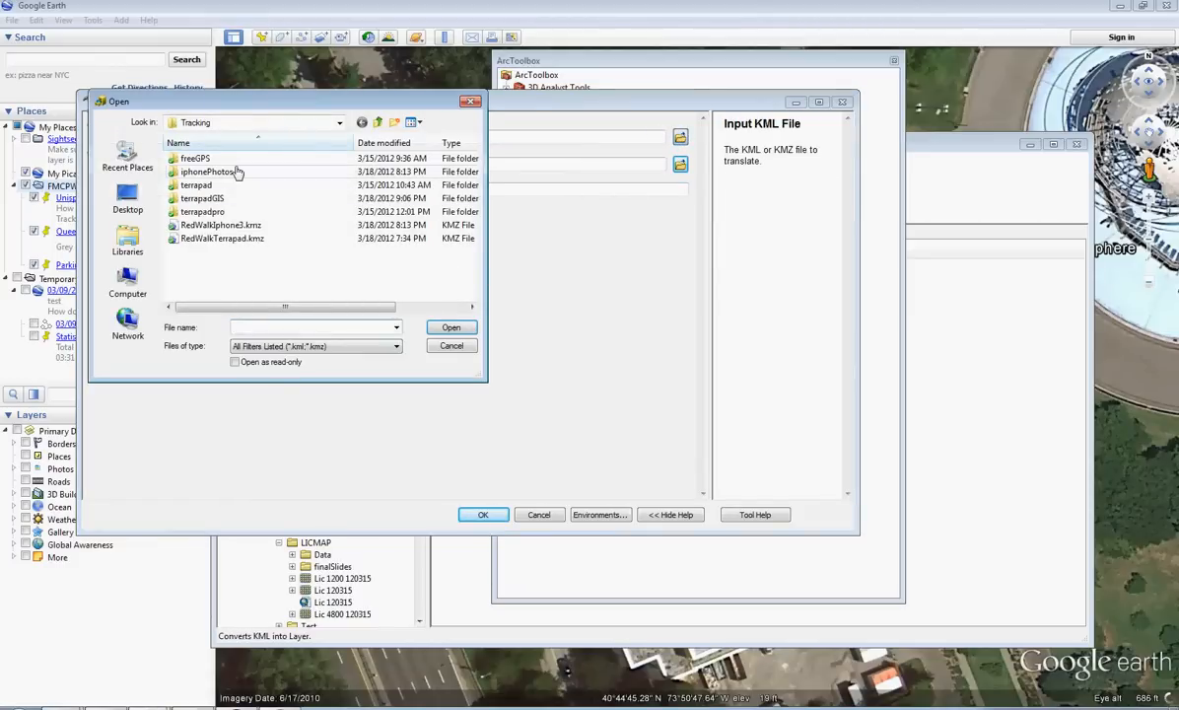
pyautogui.click(381, 124)
pyautogui.click(381, 123)
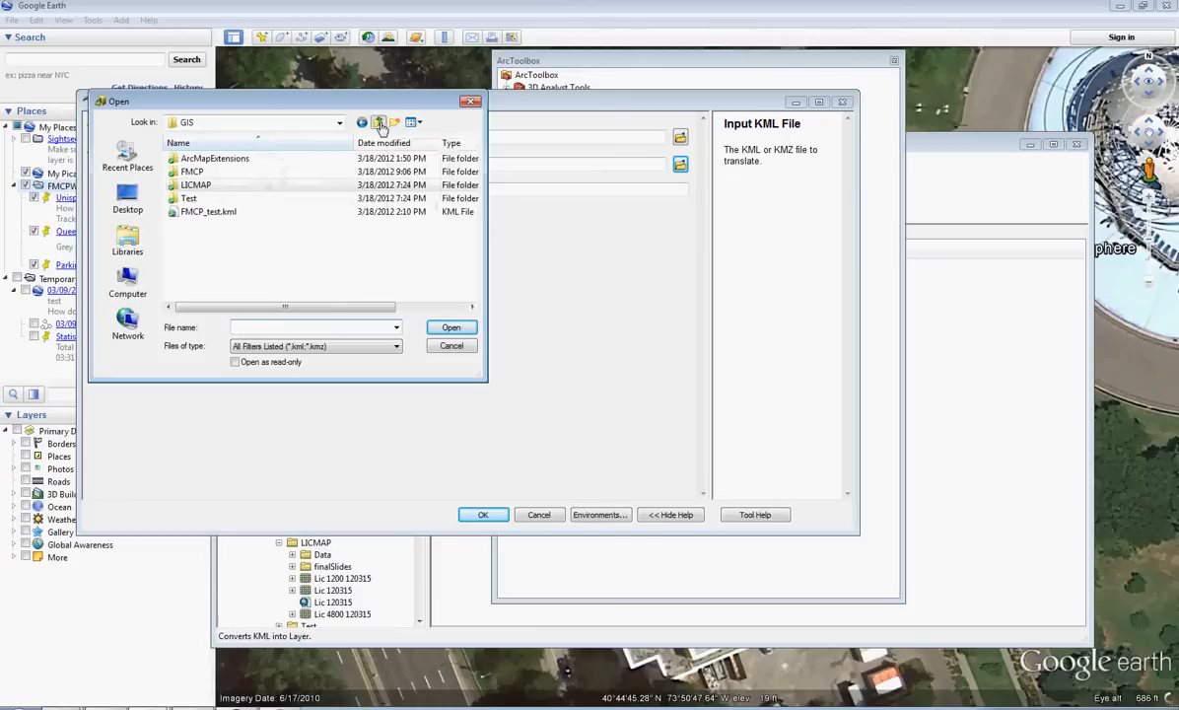
pyautogui.doubleClick(197, 173)
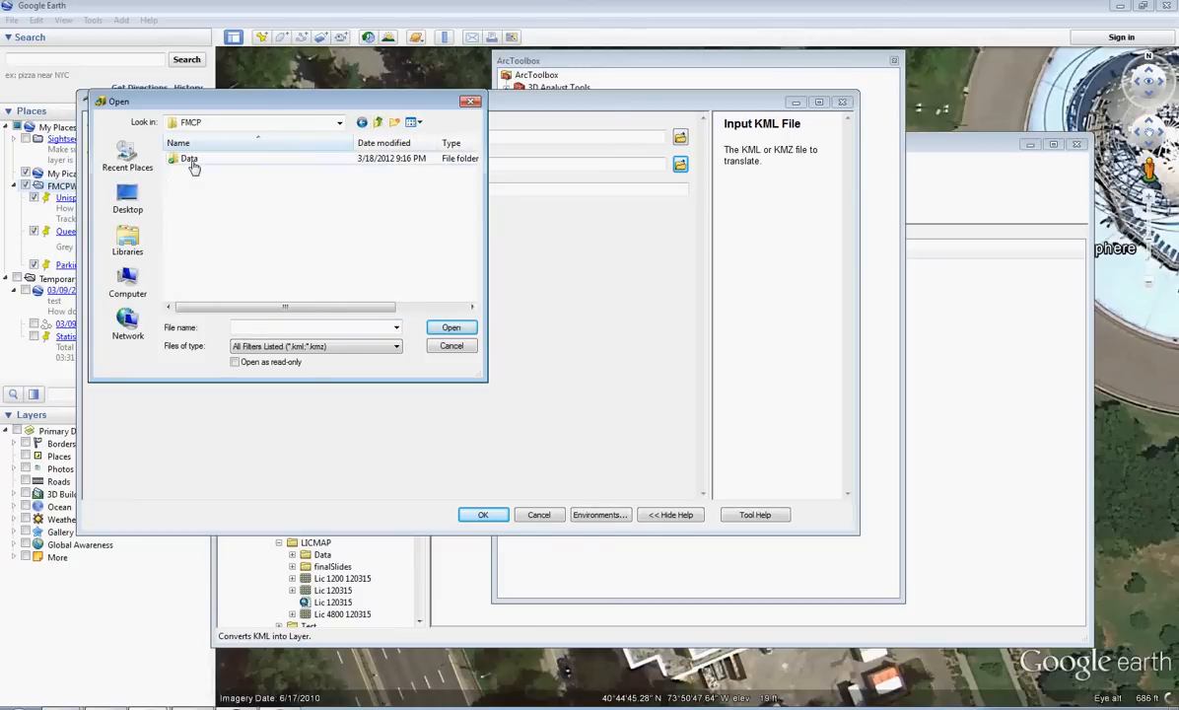
pyautogui.doubleClick(192, 160)
pyautogui.click(207, 199)
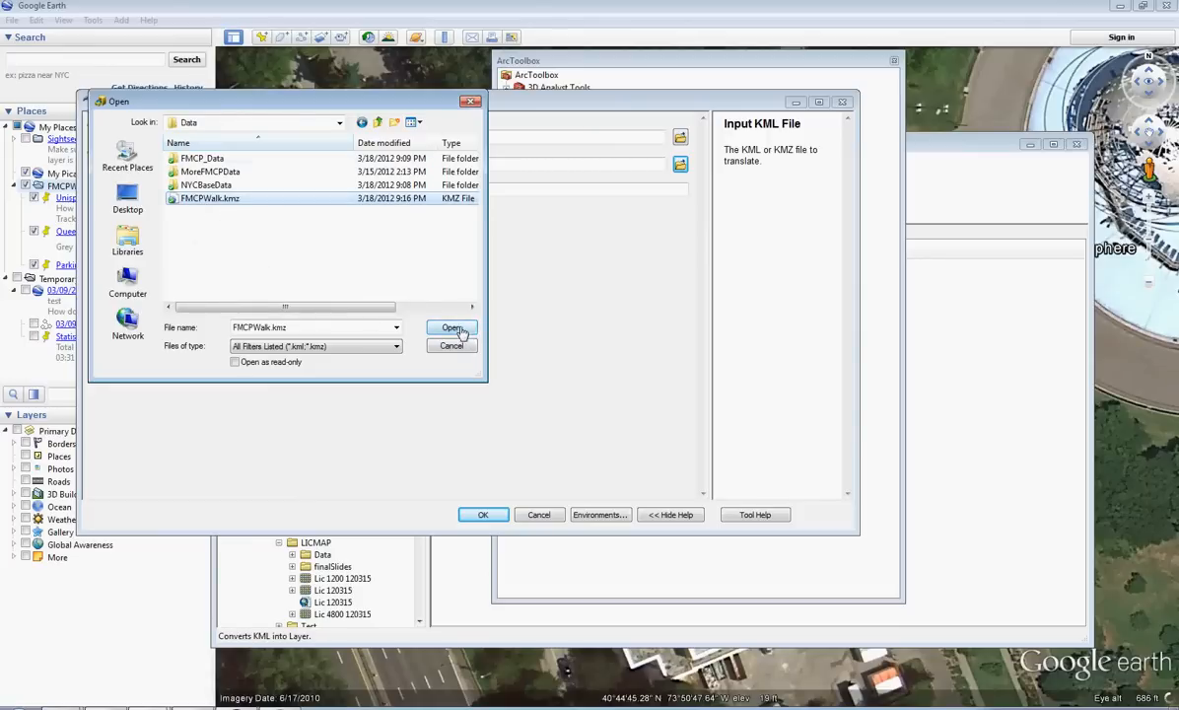
pyautogui.click(451, 327)
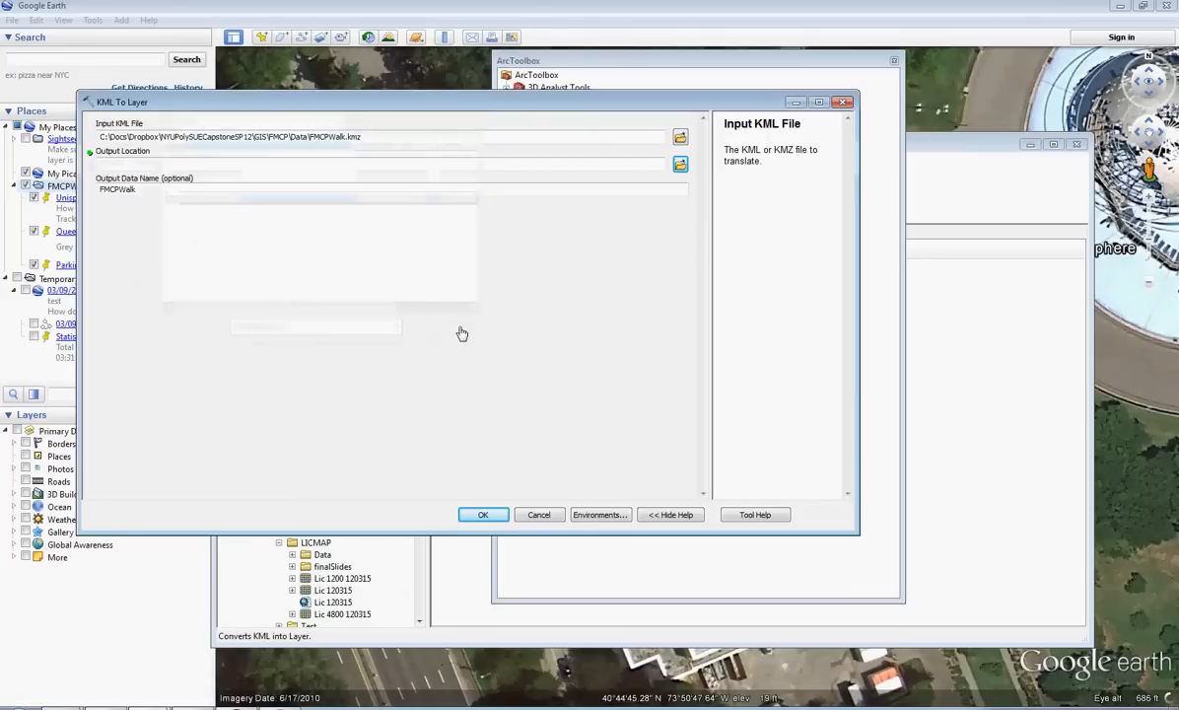
# Step: Set the output location to the MoreFMCPData folder inside FMCP\Data and run the KML To Layer conversion
pyautogui.click(680, 164)
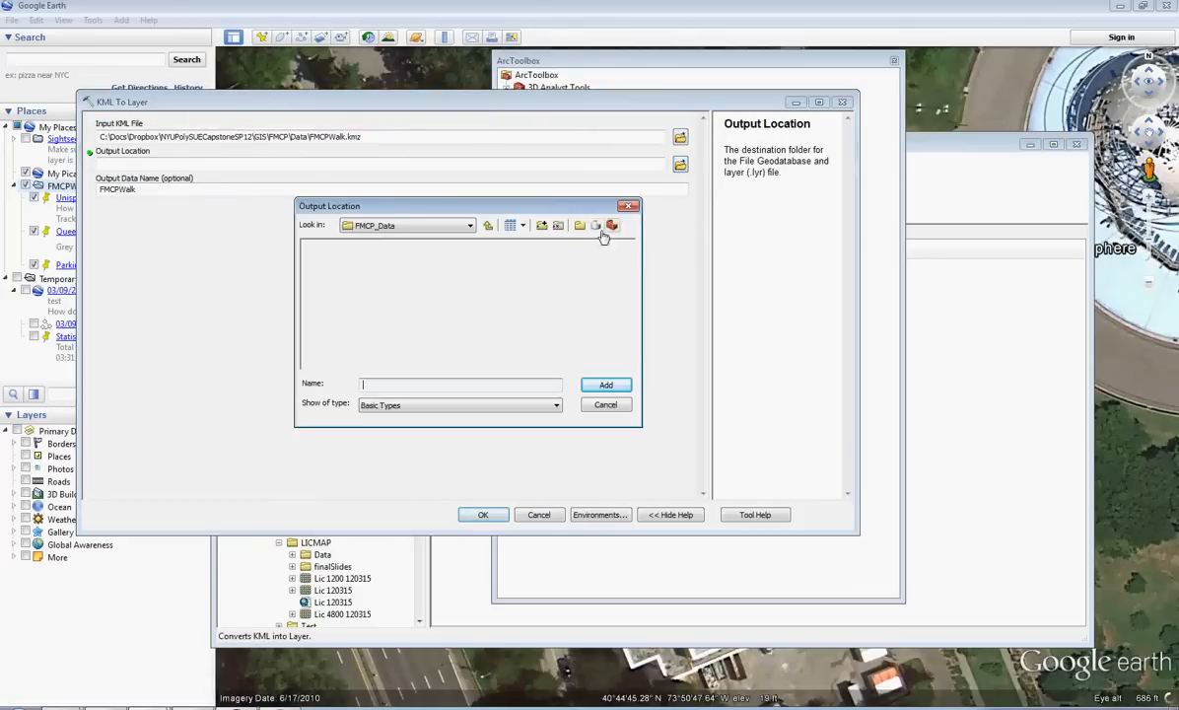
pyautogui.click(470, 225)
pyautogui.click(387, 295)
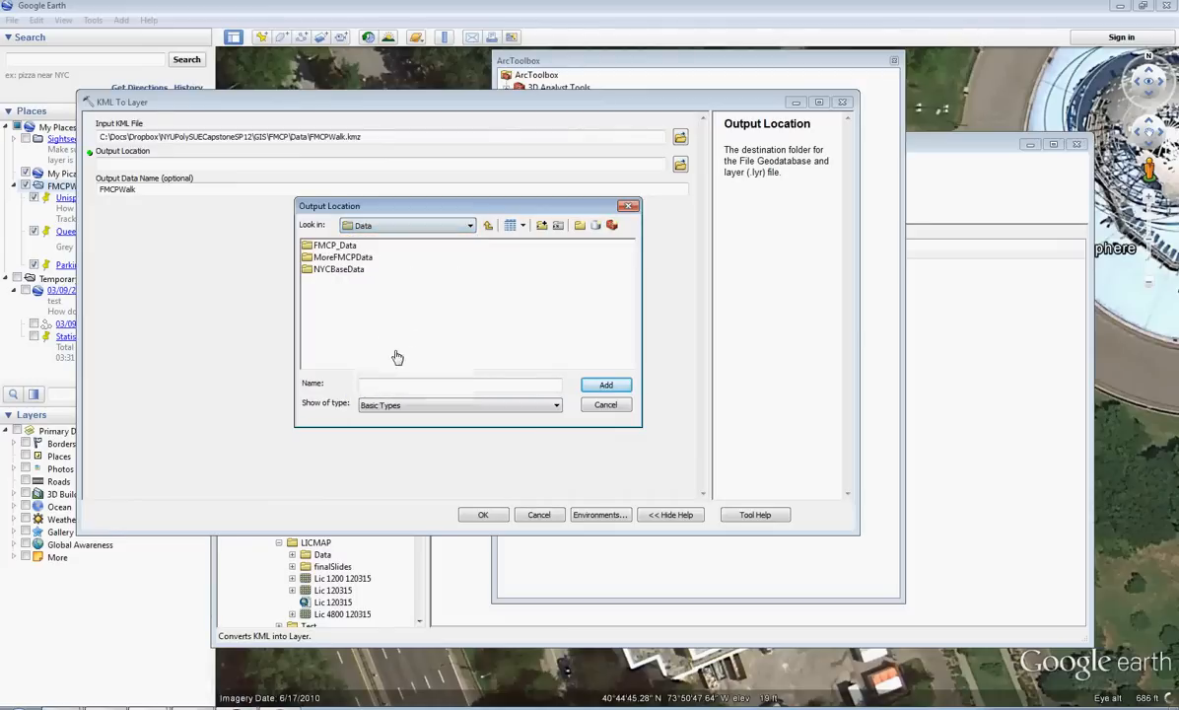
pyautogui.click(342, 257)
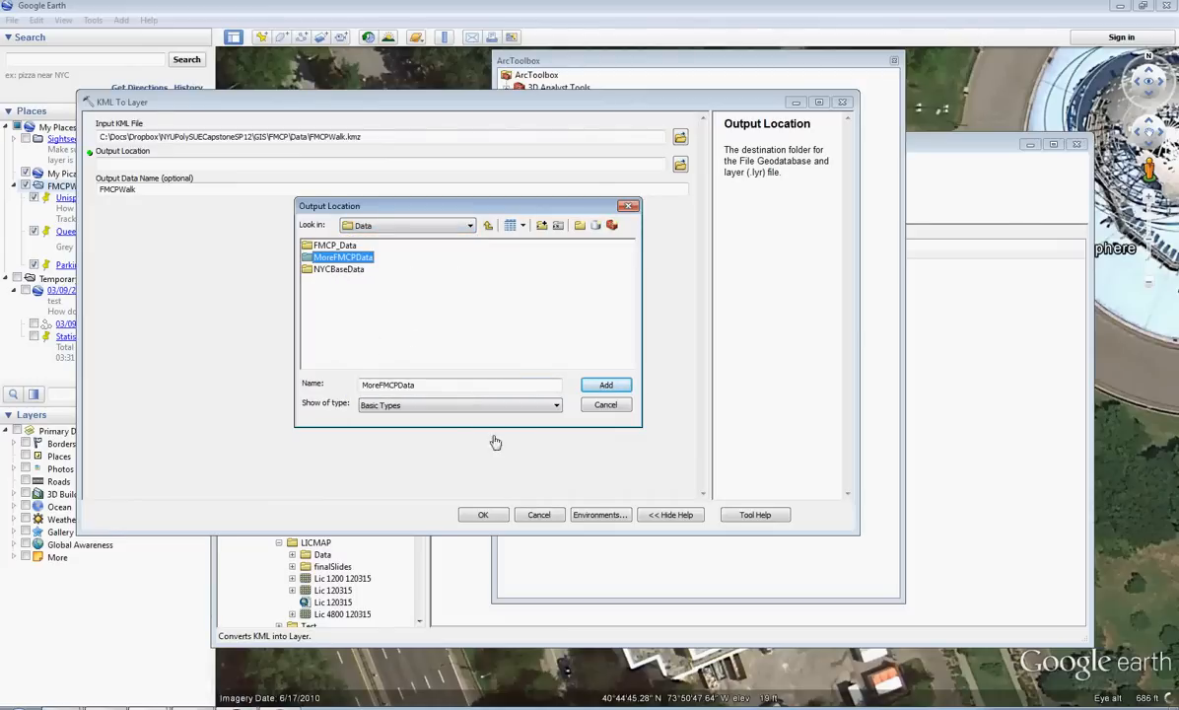
pyautogui.click(606, 386)
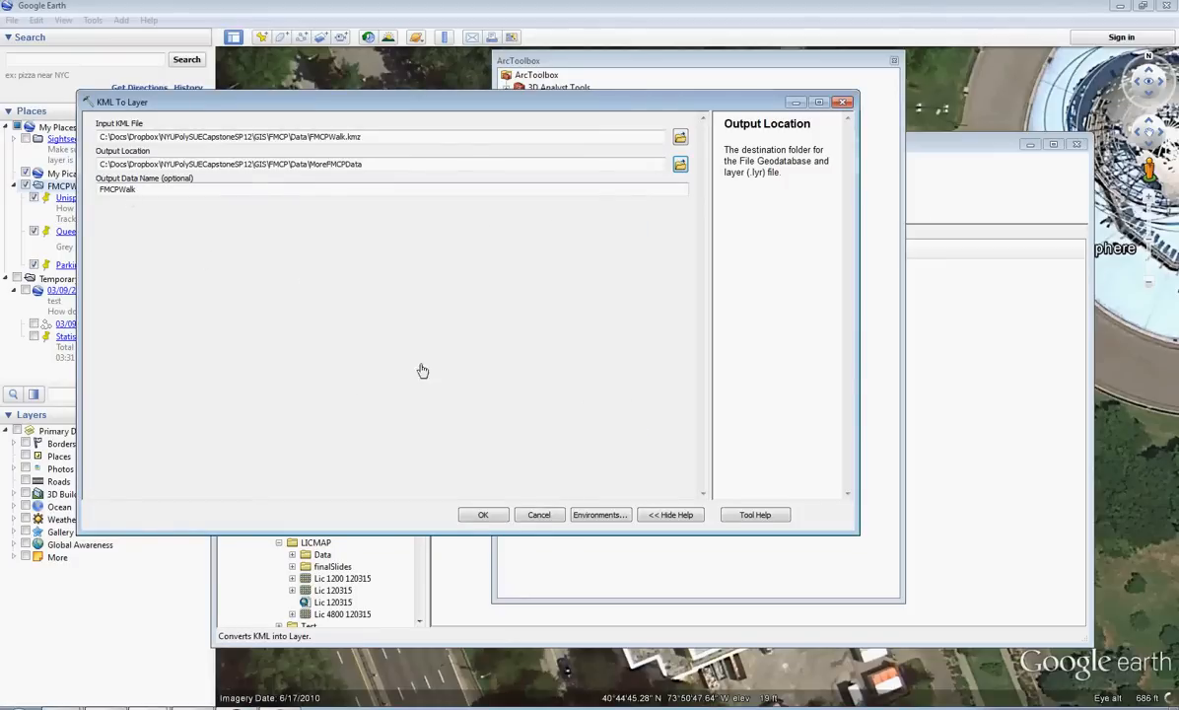
pyautogui.click(482, 517)
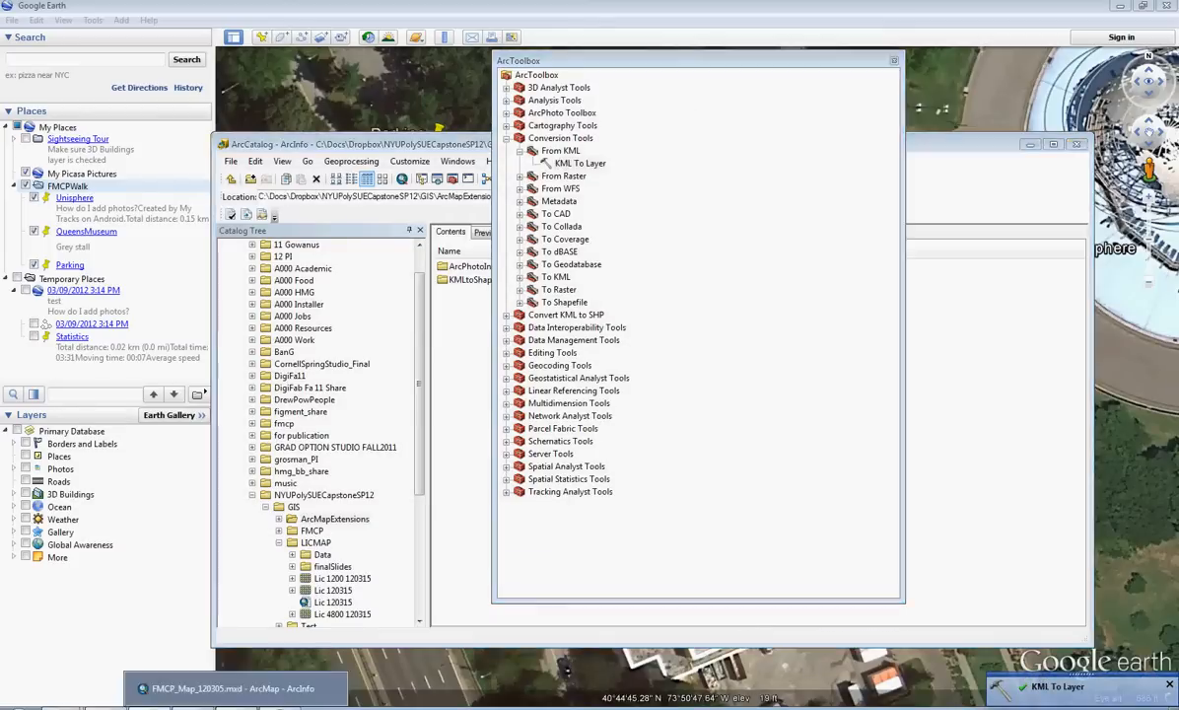
# Step: Switch to the FMCP map in ArcMap, list its layers by drawing order and hide the fmcp_signage layer
pyautogui.click(239, 705)
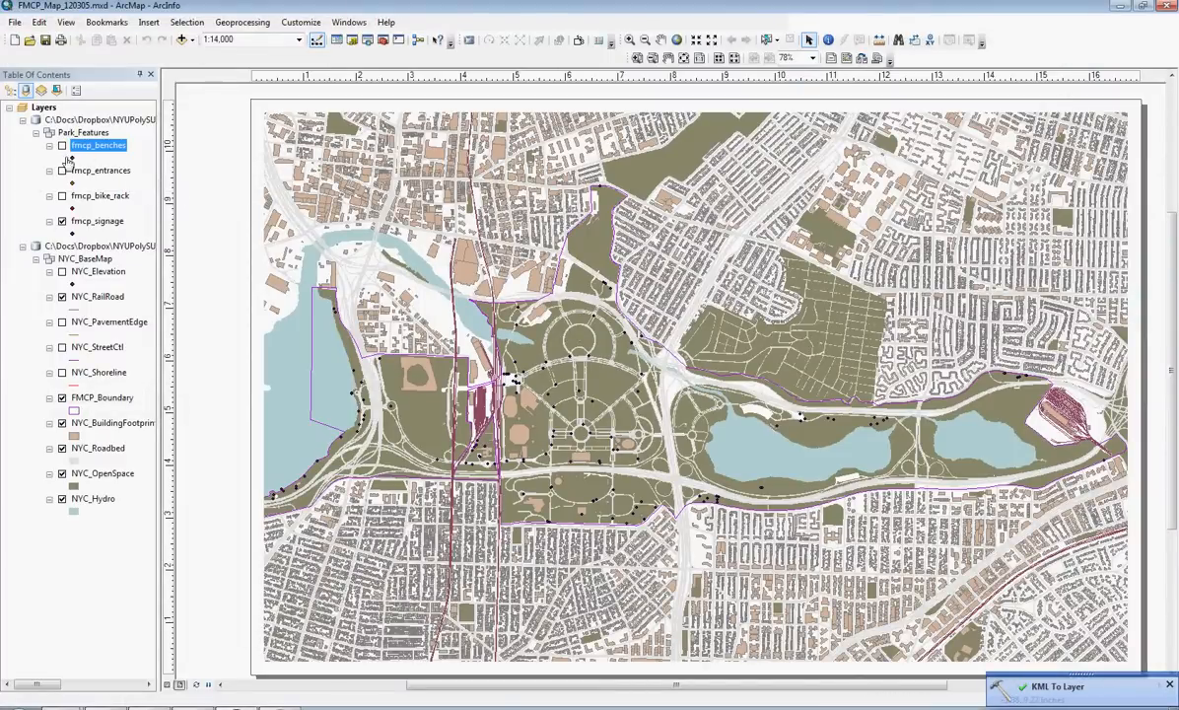
pyautogui.click(14, 89)
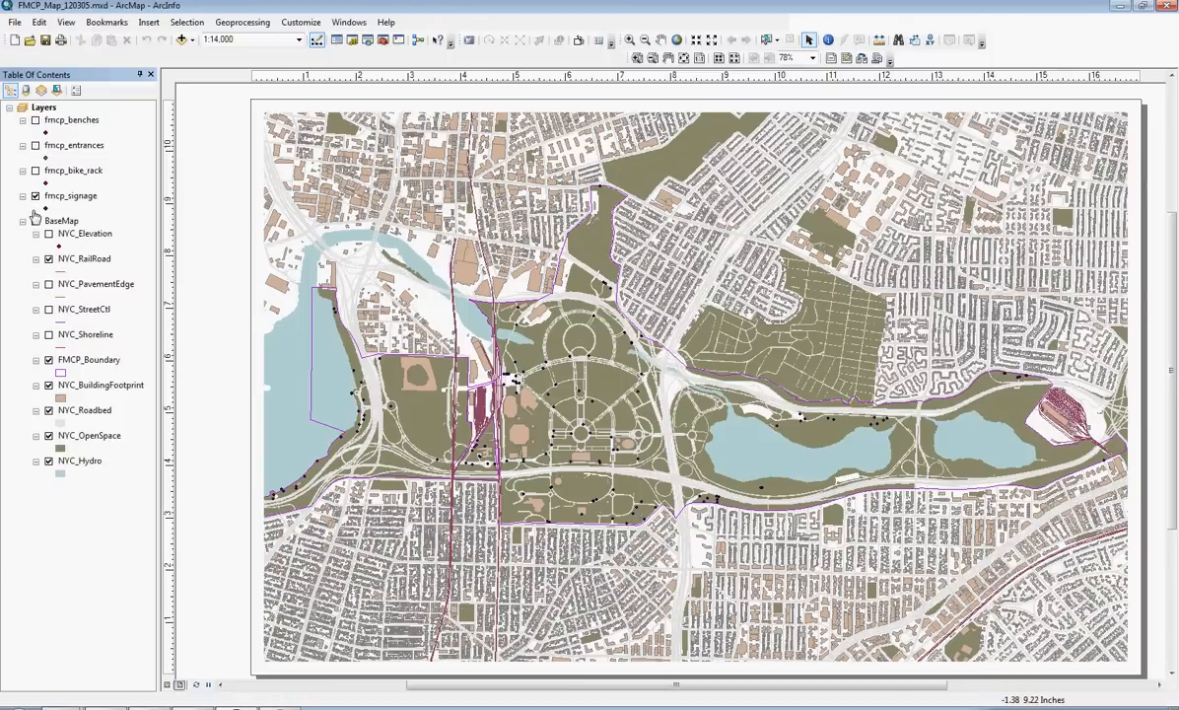
pyautogui.click(36, 197)
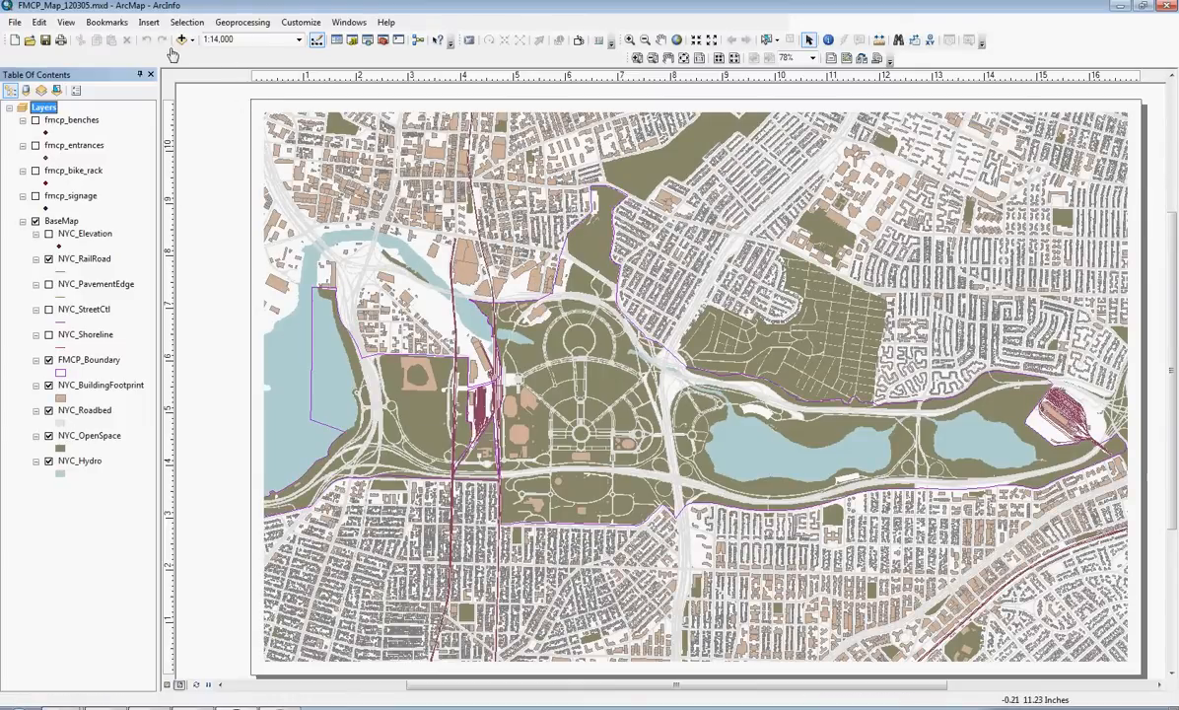
# Step: Add the Placemarks_point feature class from FMCPWalk.gdb in the MoreFMCPData folder to the map
pyautogui.click(181, 40)
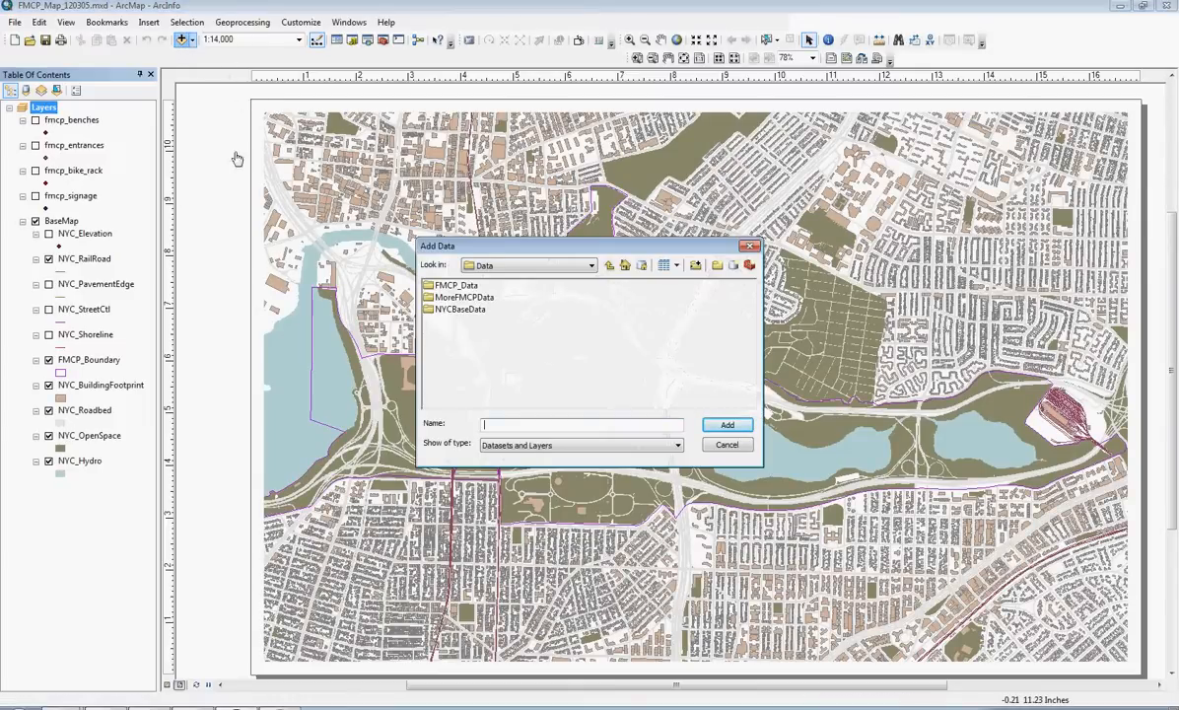
pyautogui.doubleClick(463, 297)
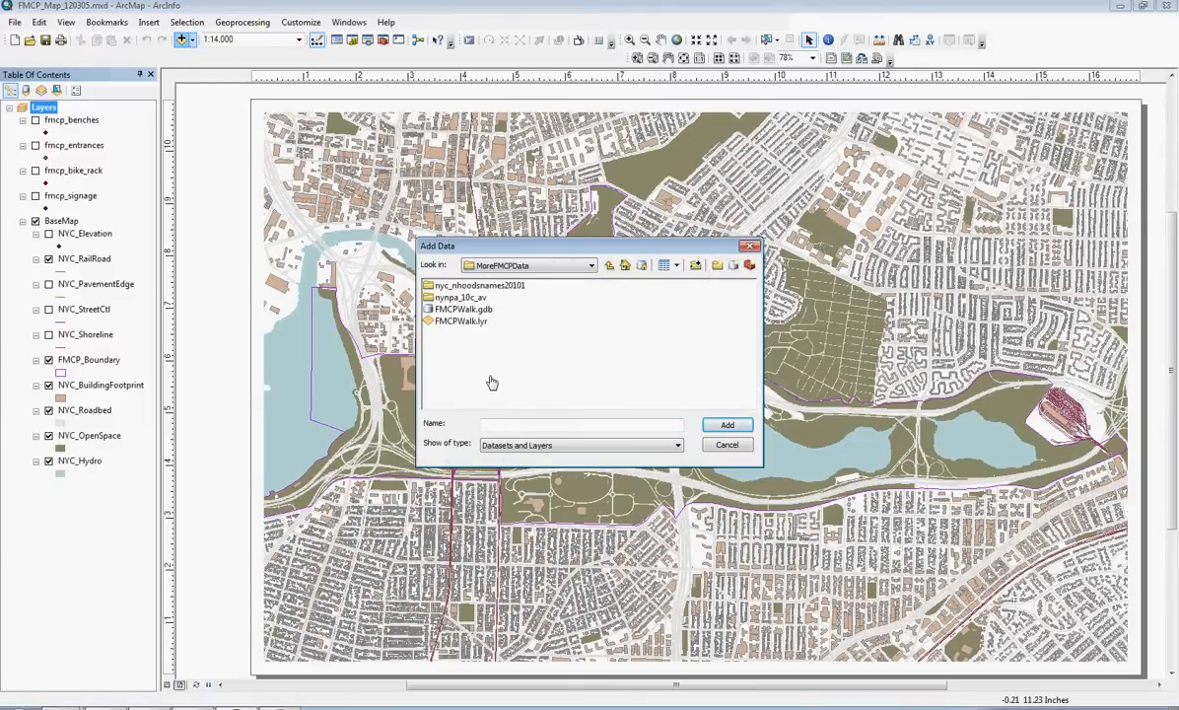
pyautogui.doubleClick(463, 308)
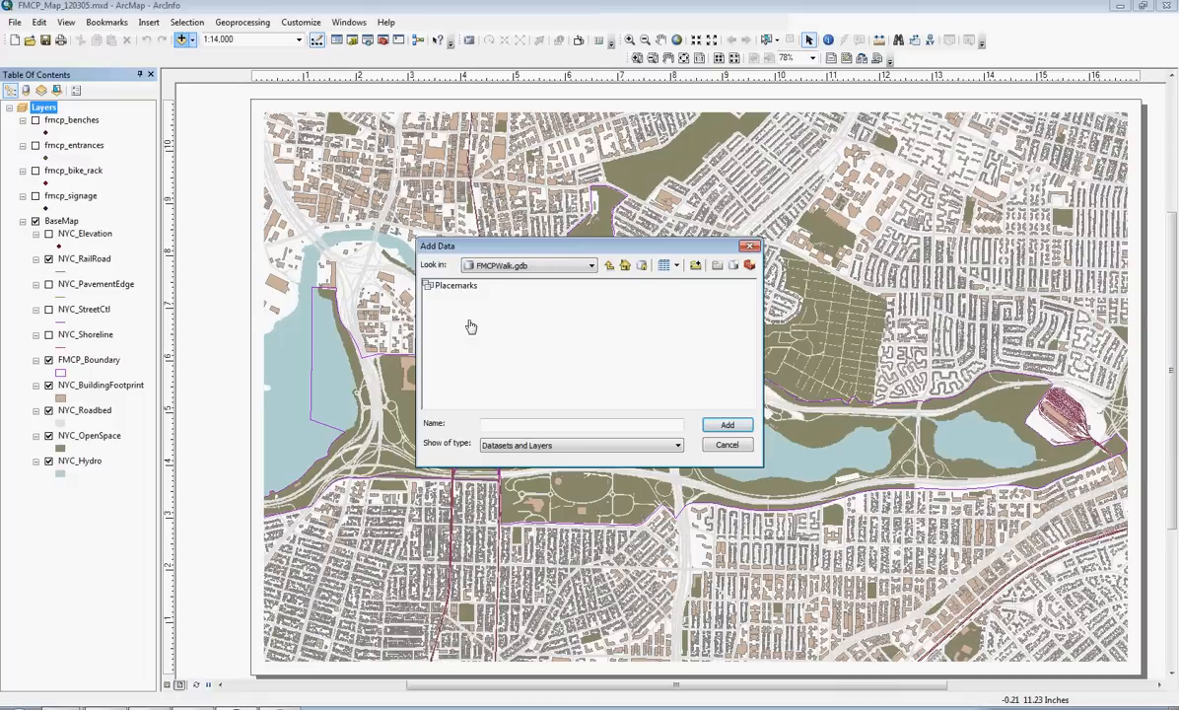
pyautogui.doubleClick(463, 286)
pyautogui.click(467, 286)
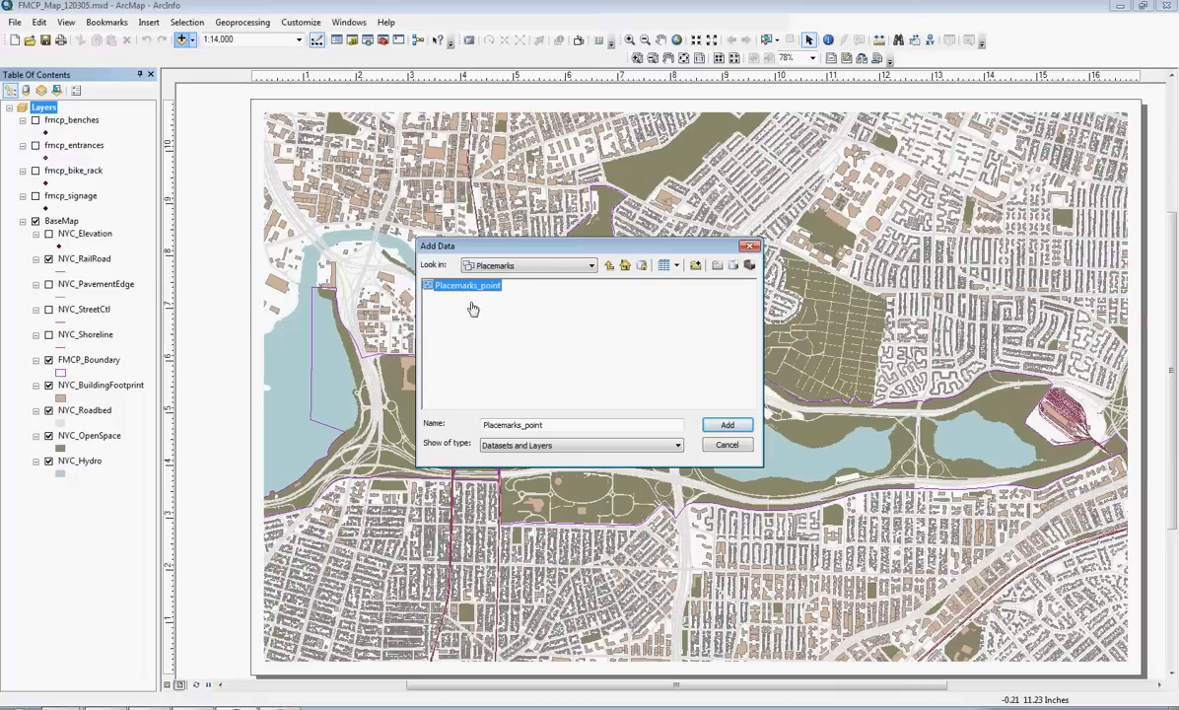
pyautogui.click(729, 428)
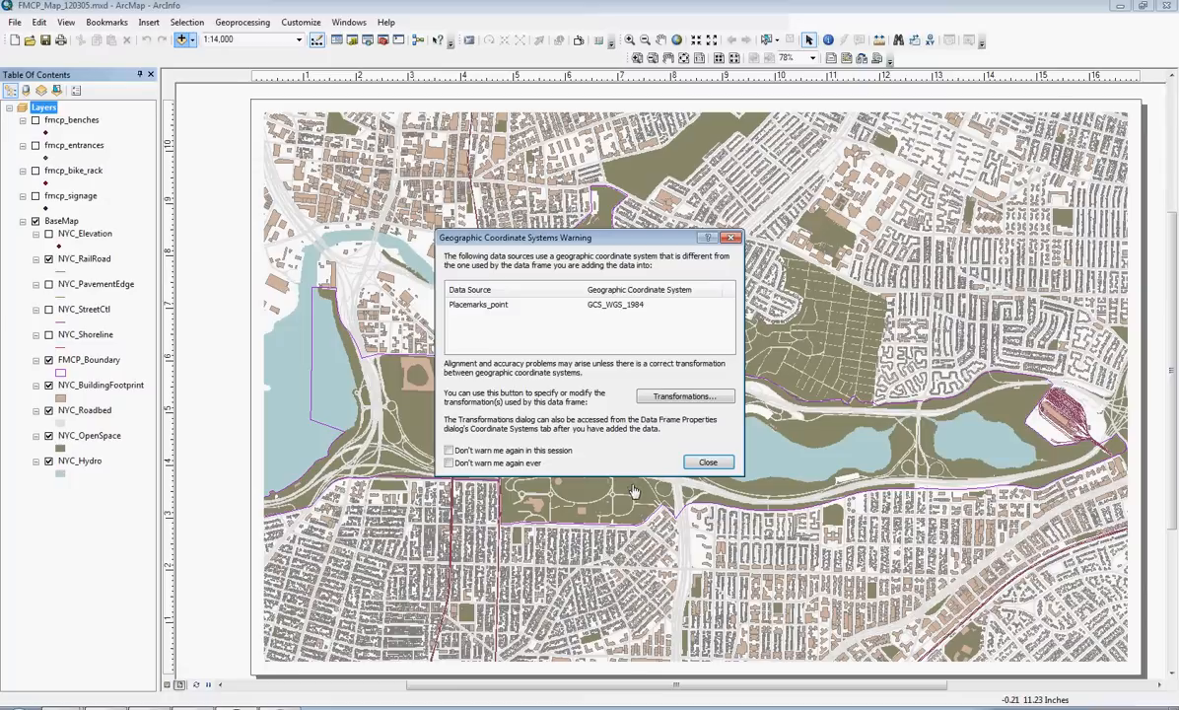
# Step: Set the transformation from GCS_WGS_1984 into GCS_North_American_1983 to WGS_1984_(ITRF00)_To_NAD_1983 and dismiss the coordinate system warning
pyautogui.click(682, 398)
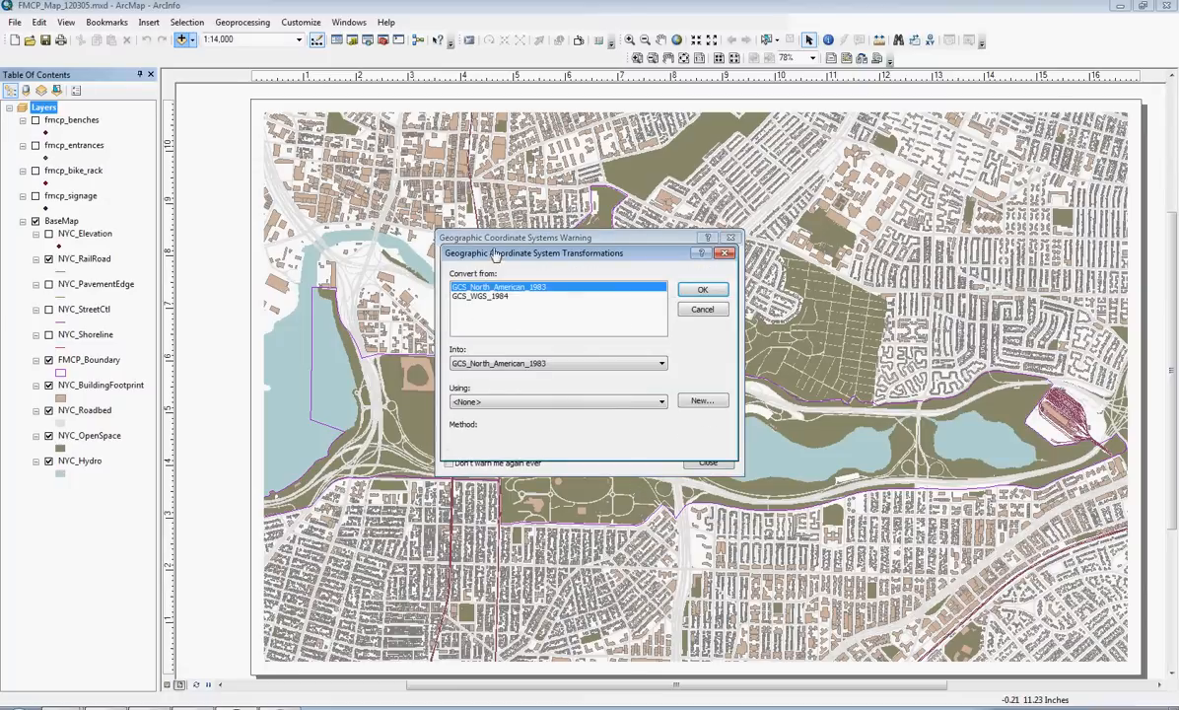
pyautogui.moveTo(496, 249); pyautogui.dragTo(798, 270)
pyautogui.click(775, 317)
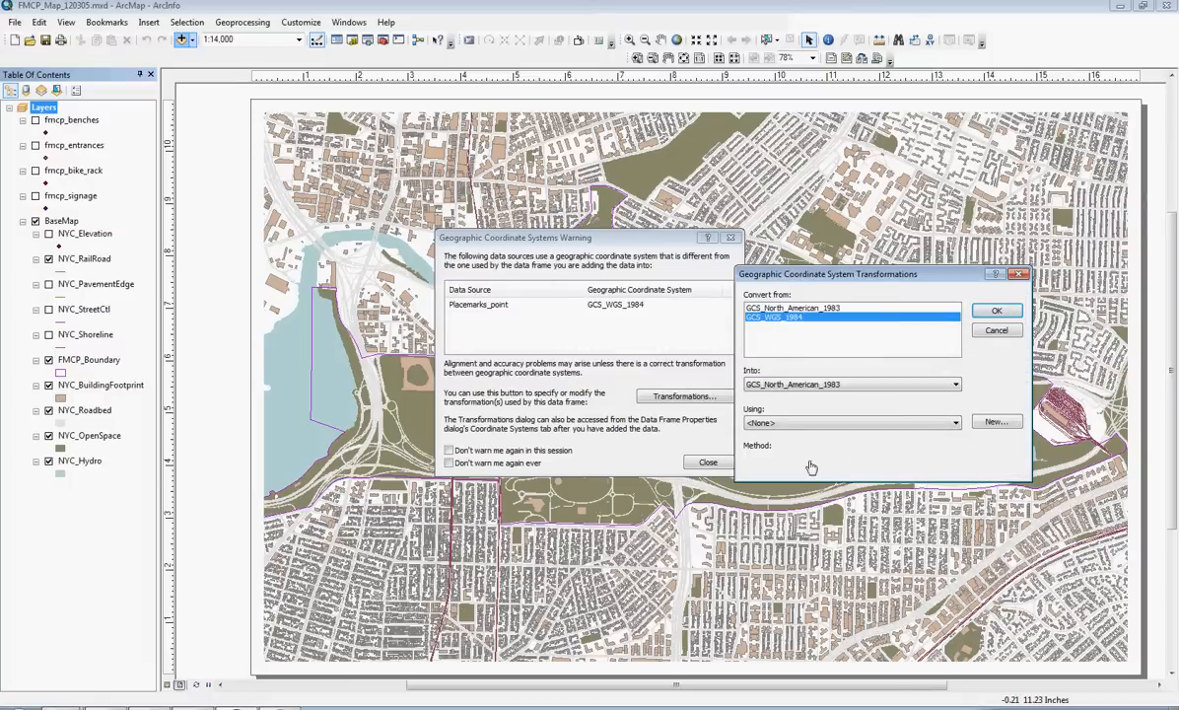
pyautogui.click(773, 422)
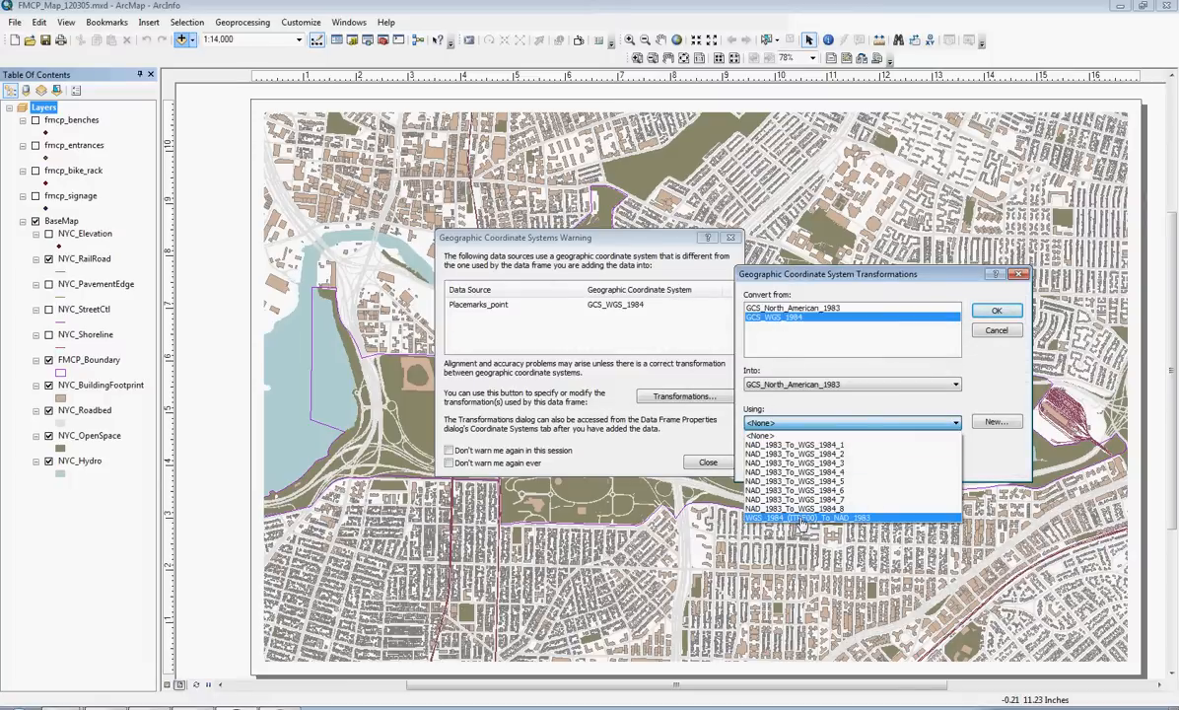
pyautogui.click(802, 519)
pyautogui.click(997, 312)
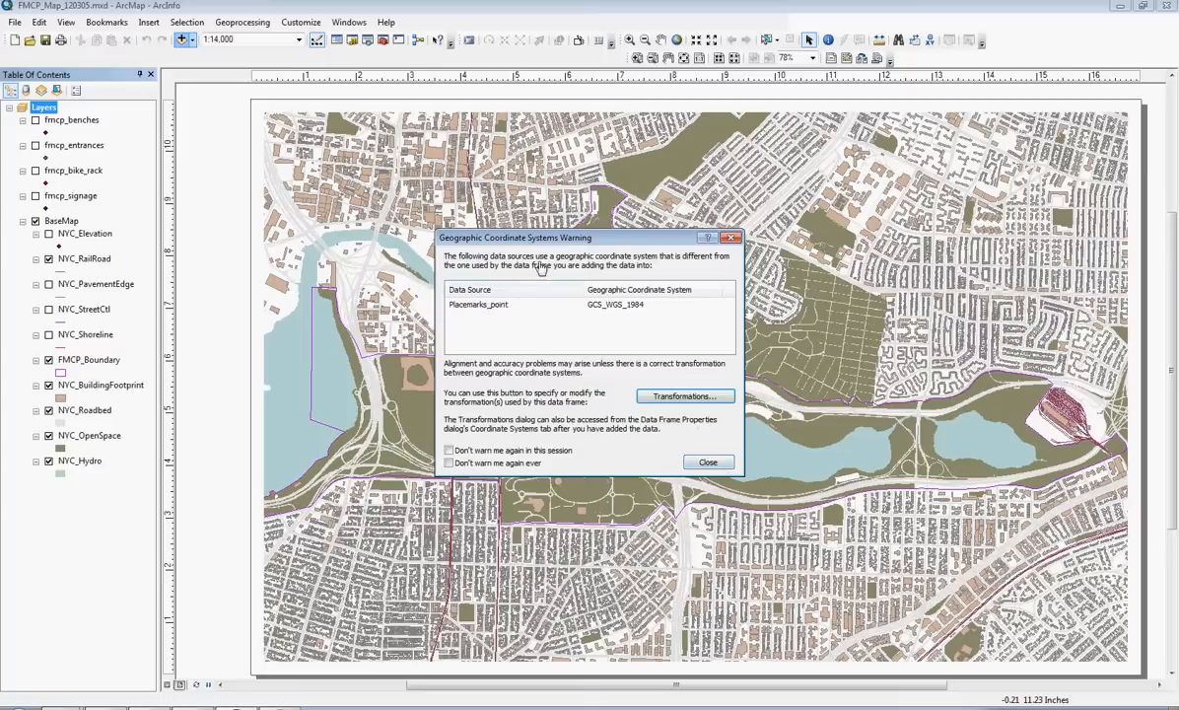
pyautogui.moveTo(522, 234); pyautogui.dragTo(456, 204)
pyautogui.click(643, 432)
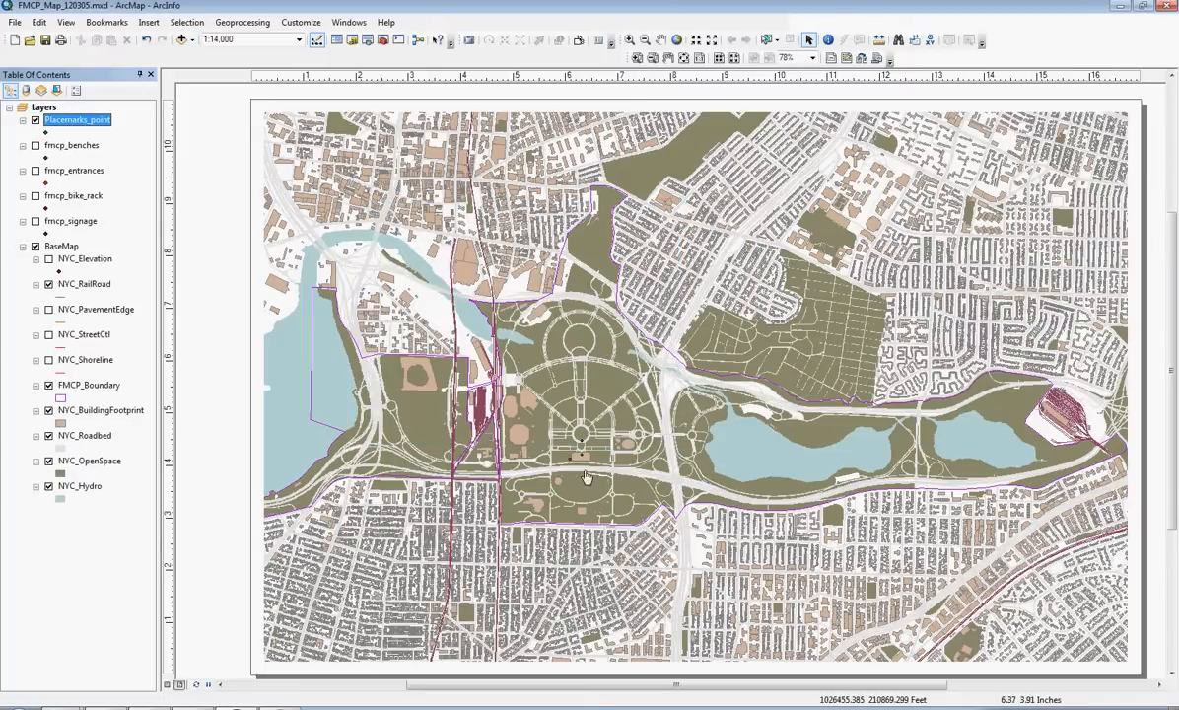
# Step: Zoom the layout in on the placemark points and review the attribute table of Placemarks_point
pyautogui.click(638, 58)
pyautogui.moveTo(540, 437); pyautogui.dragTo(615, 486)
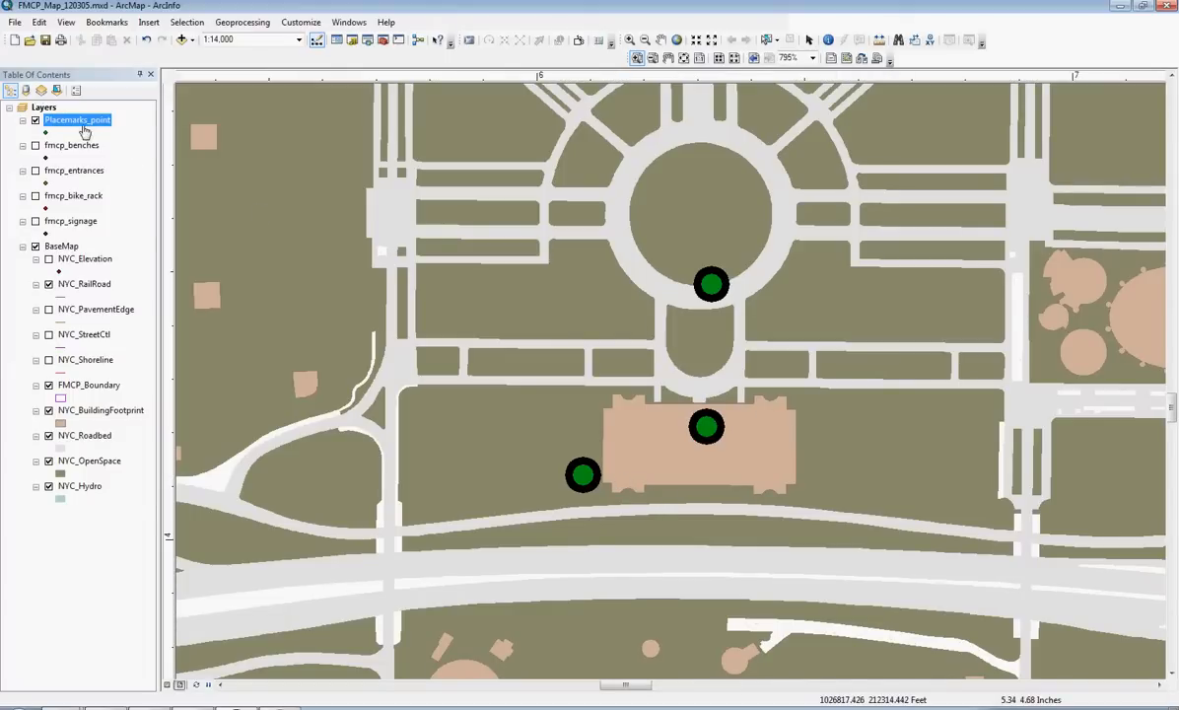
pyautogui.rightClick(83, 125)
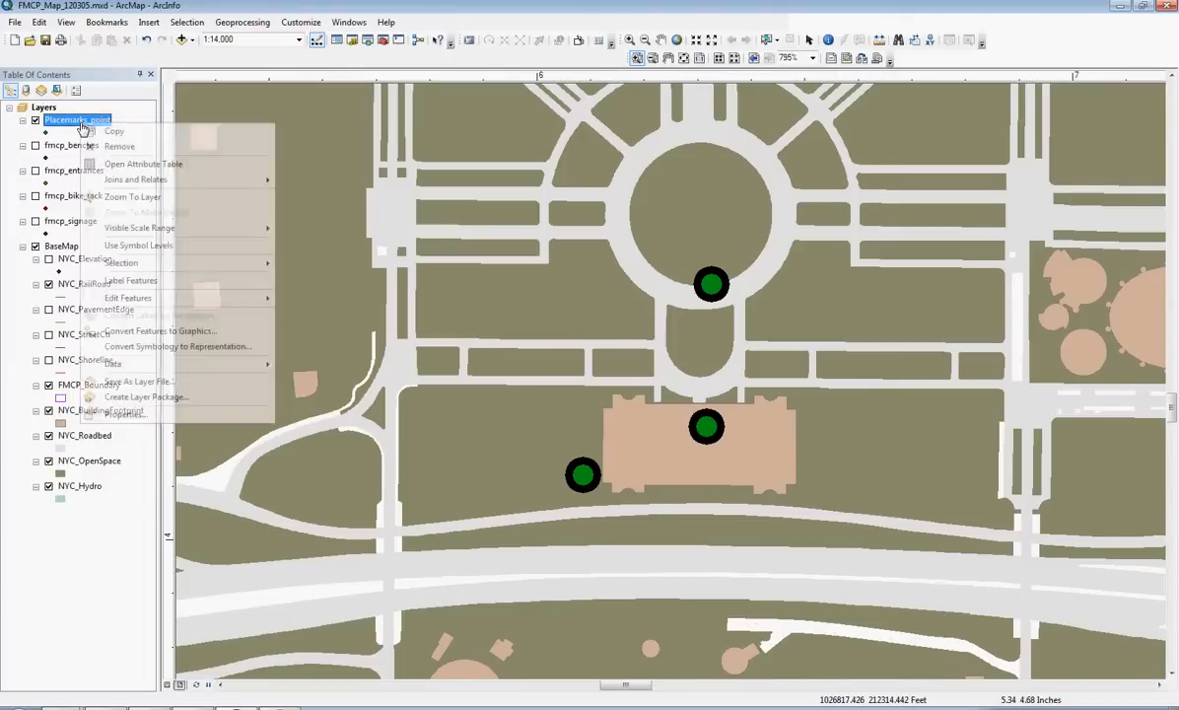
pyautogui.click(146, 163)
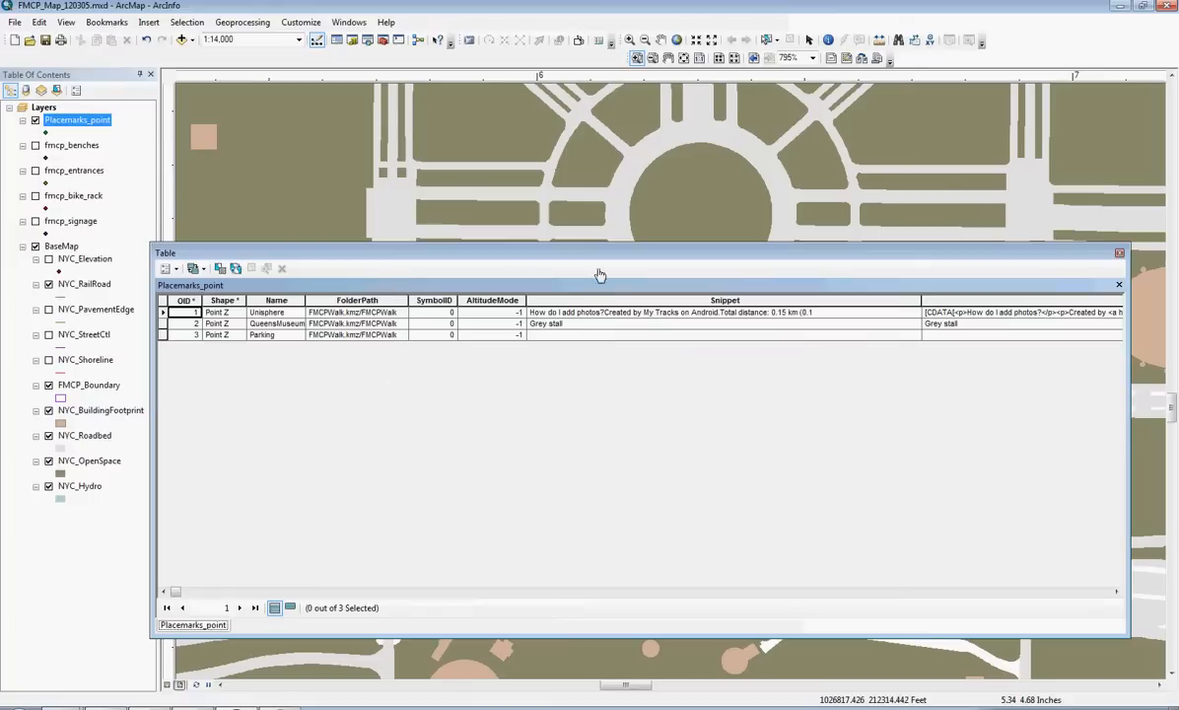
pyautogui.click(1119, 255)
# Step: Turn on labels for the Placemarks_point layer, using Name as the label field
pyautogui.rightClick(86, 126)
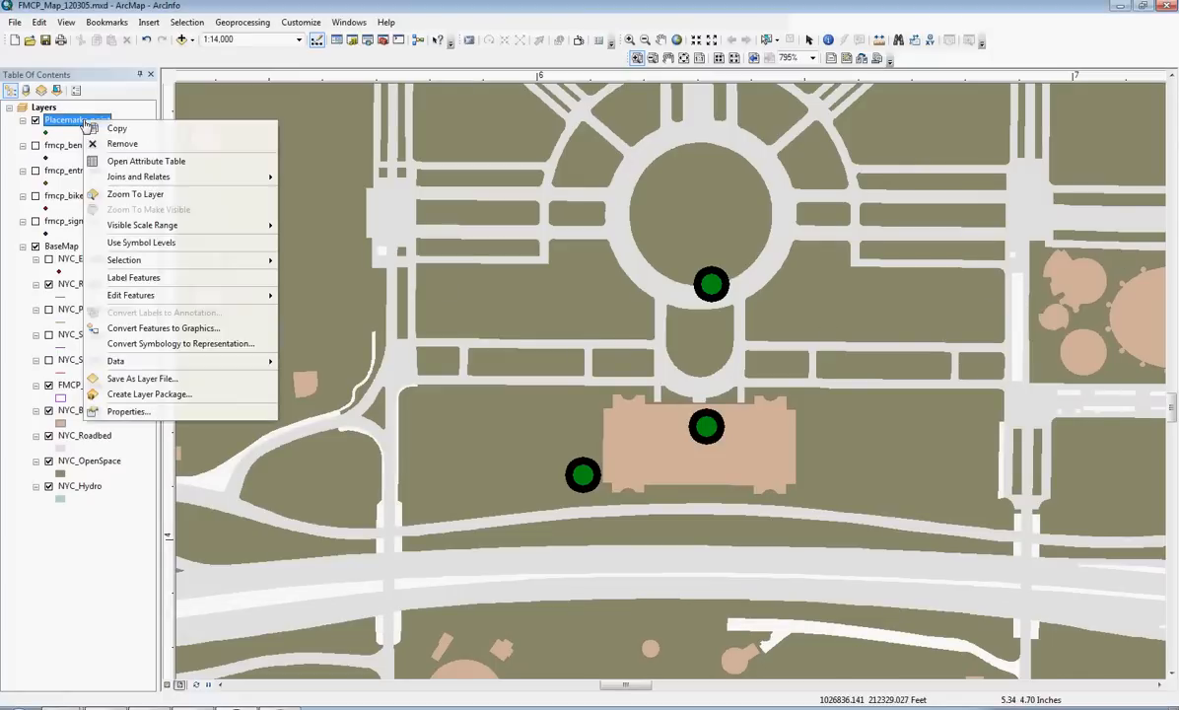
pyautogui.click(130, 411)
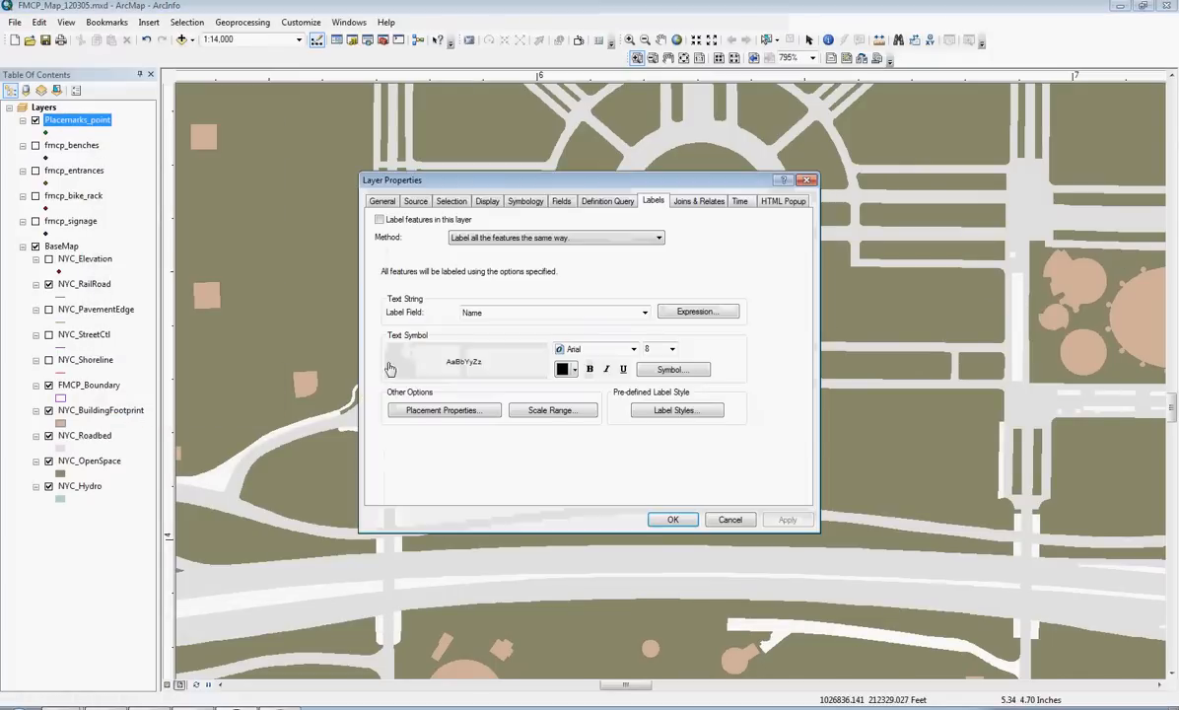
pyautogui.click(380, 220)
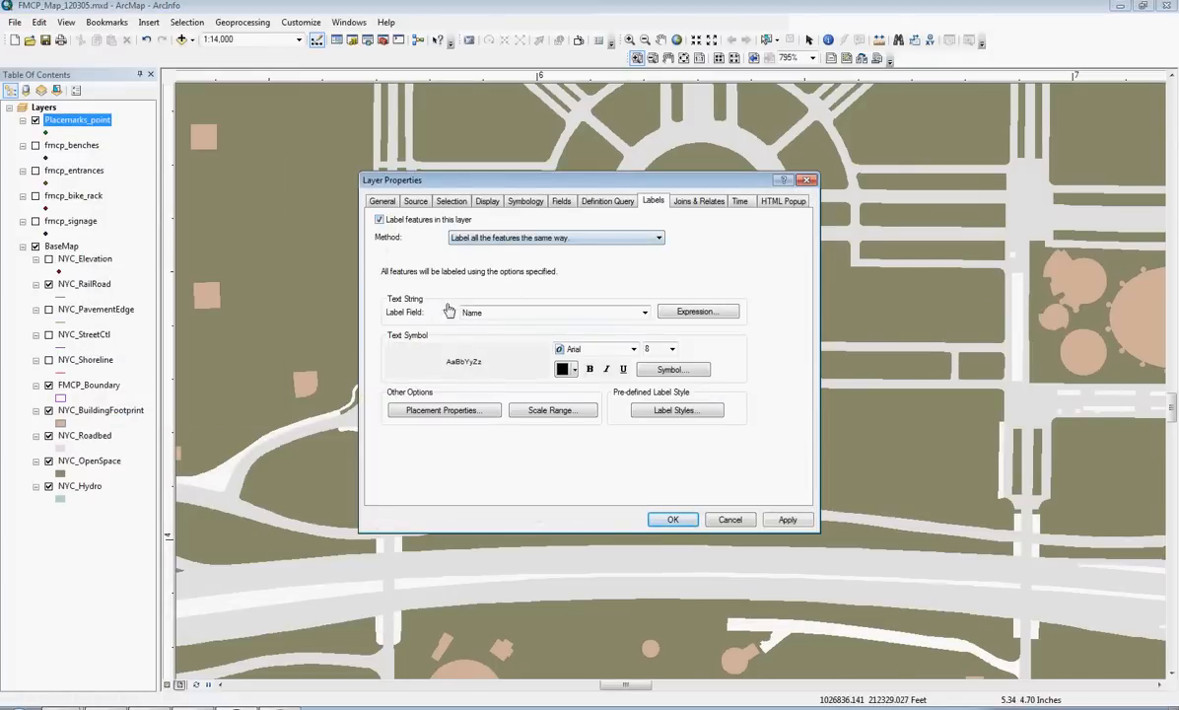
pyautogui.click(675, 520)
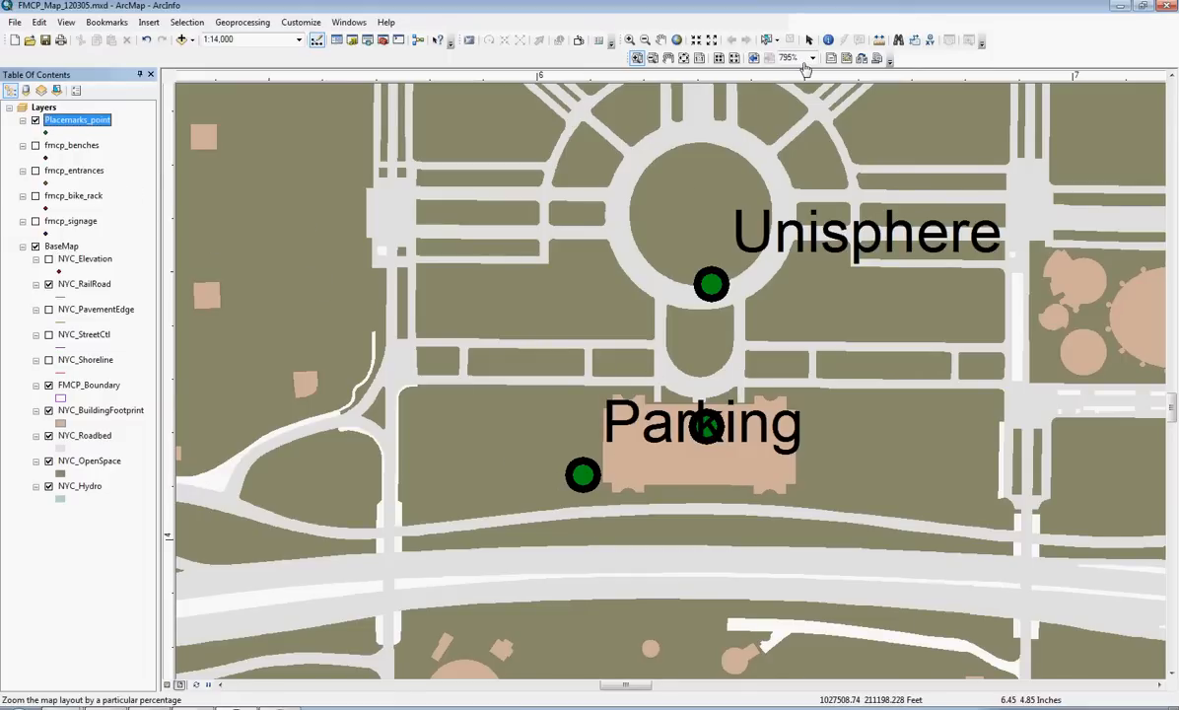
# Step: Start editing Placemarks_point and move the Unisphere point to the centre of the circular plaza
pyautogui.rightClick(79, 121)
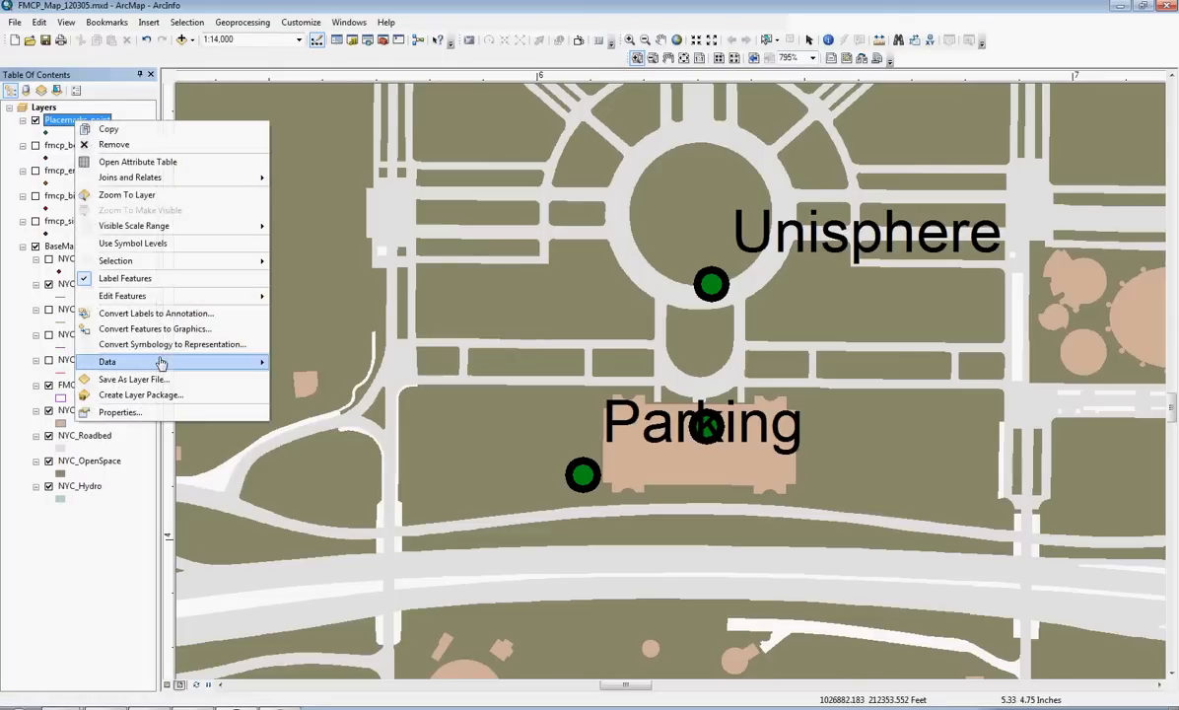
pyautogui.moveTo(147, 292)
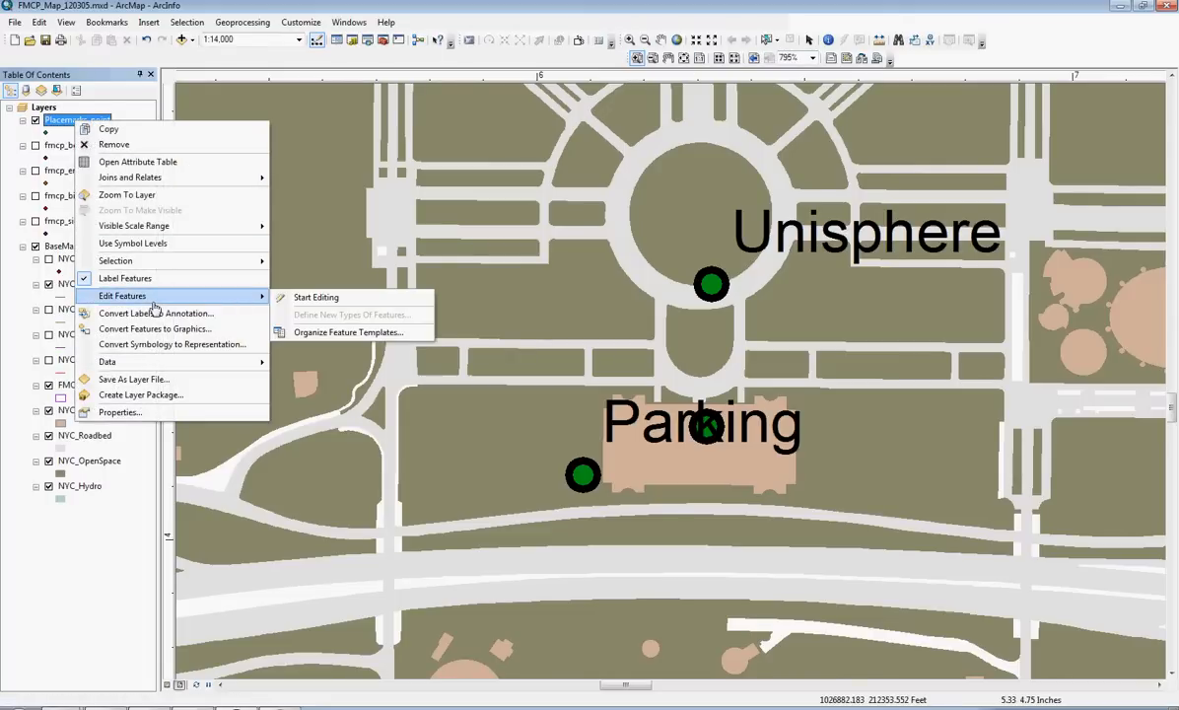
pyautogui.click(315, 298)
pyautogui.click(665, 507)
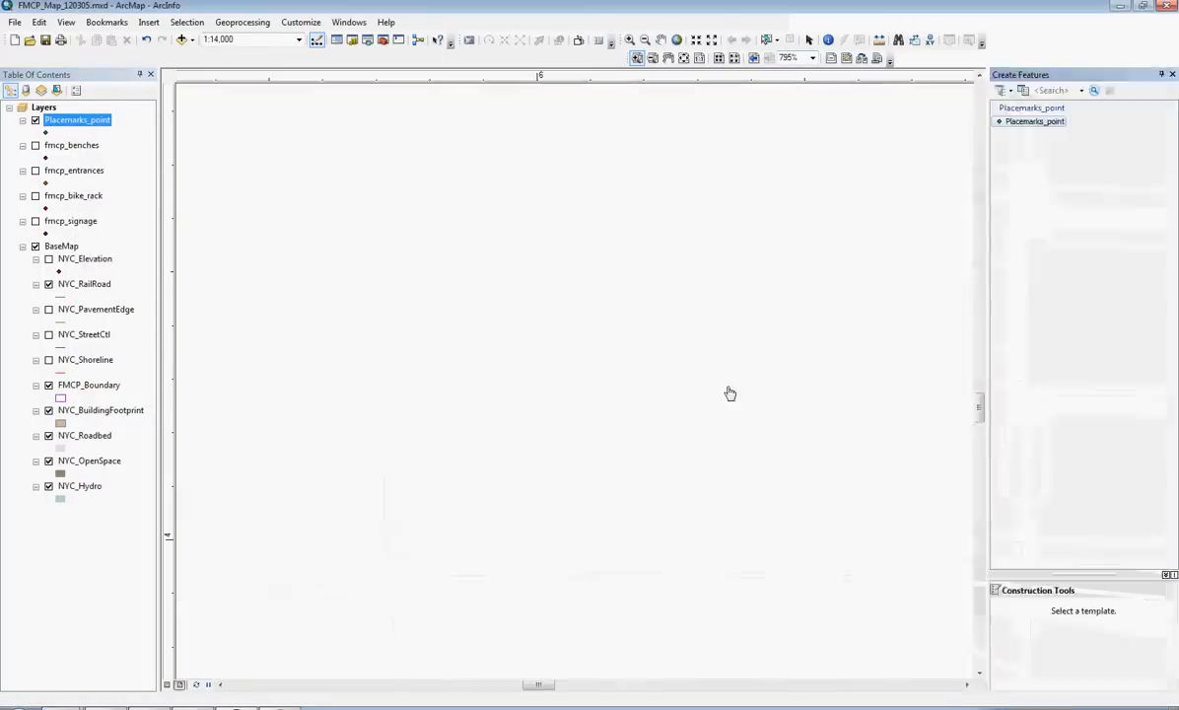
pyautogui.click(712, 286)
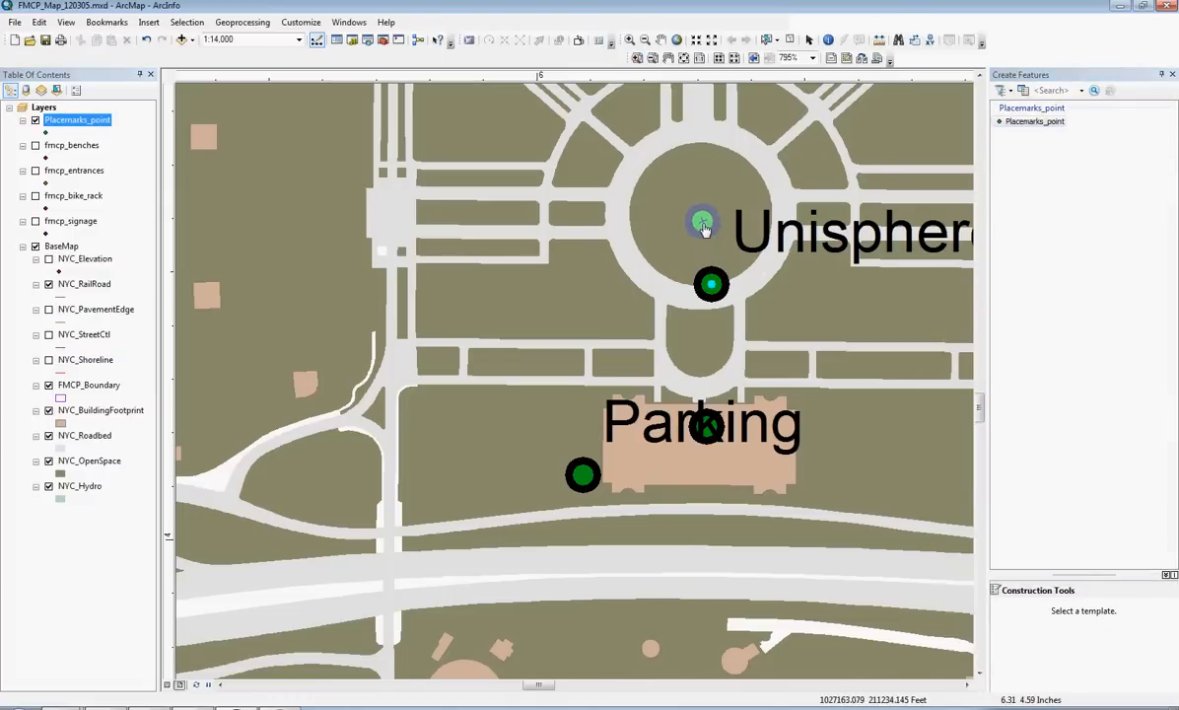
pyautogui.click(701, 223)
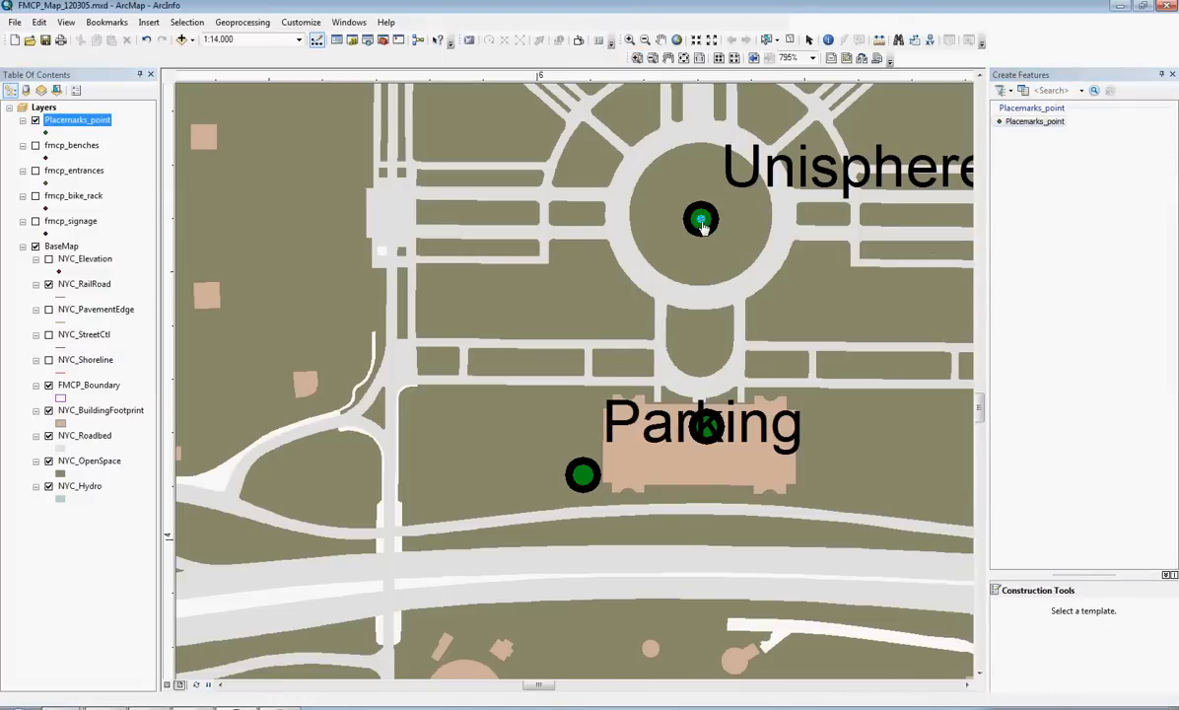
# Step: Try to select the Parking point beside the museum building among the overlapping features
pyautogui.click(582, 477)
pyautogui.click(593, 480)
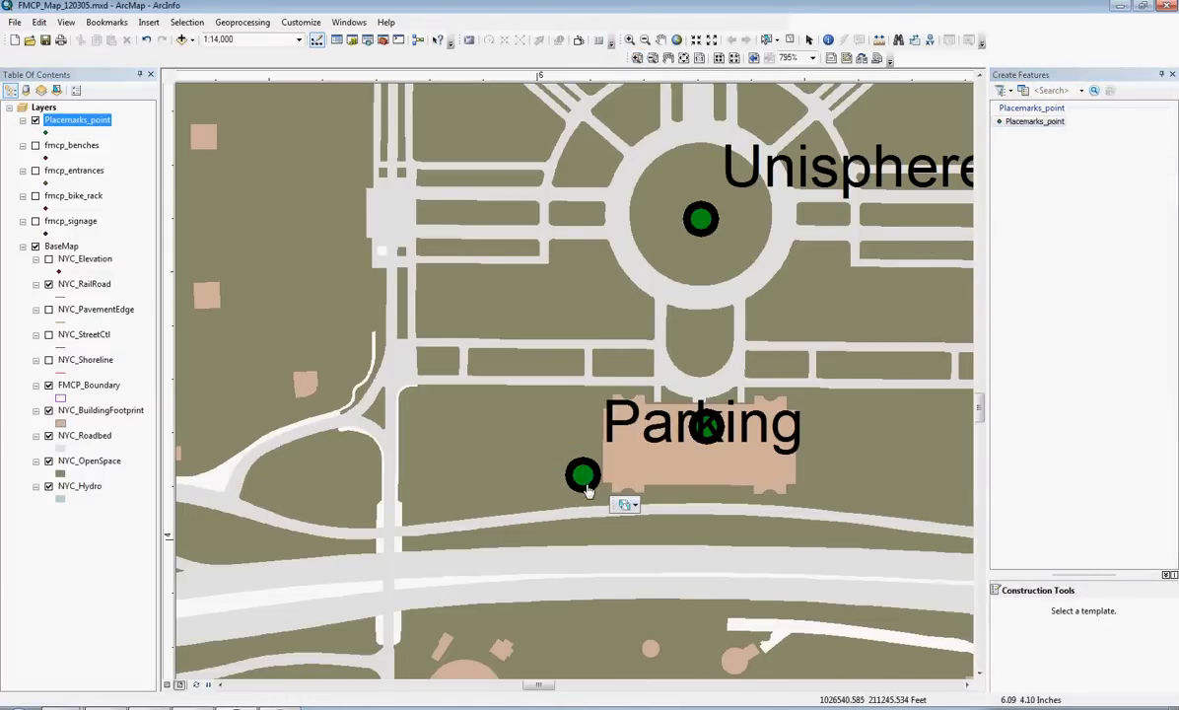
pyautogui.click(591, 479)
pyautogui.click(591, 480)
pyautogui.click(623, 507)
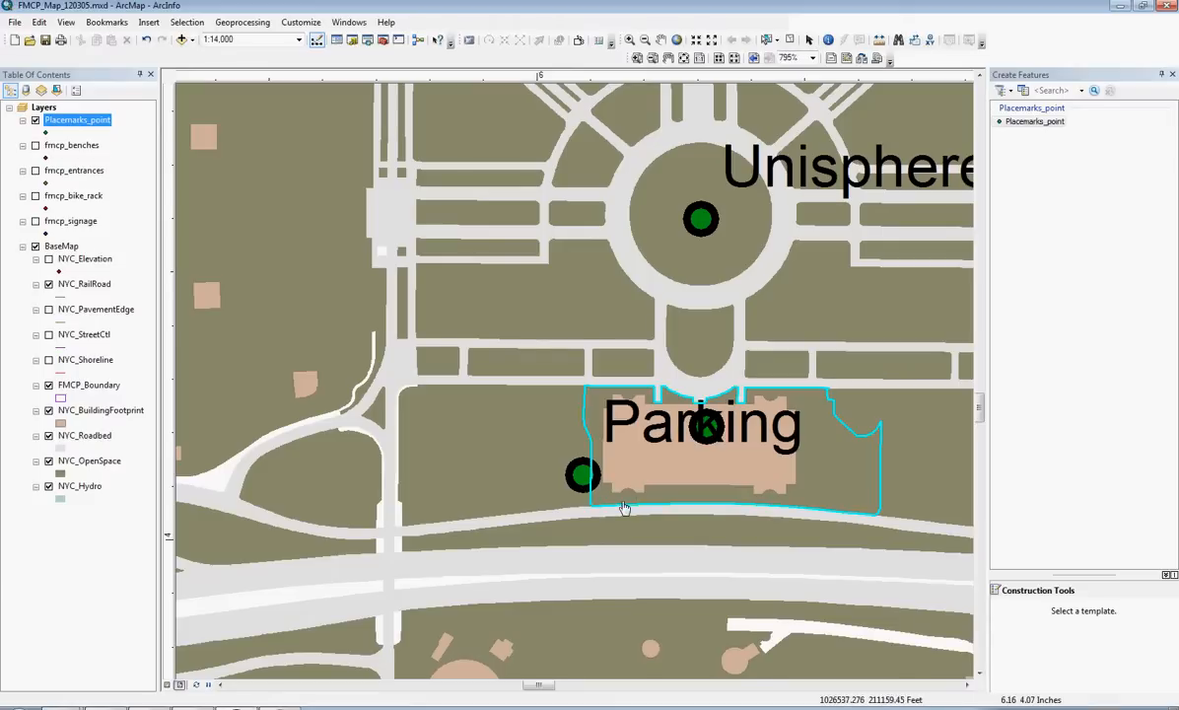
pyautogui.click(584, 482)
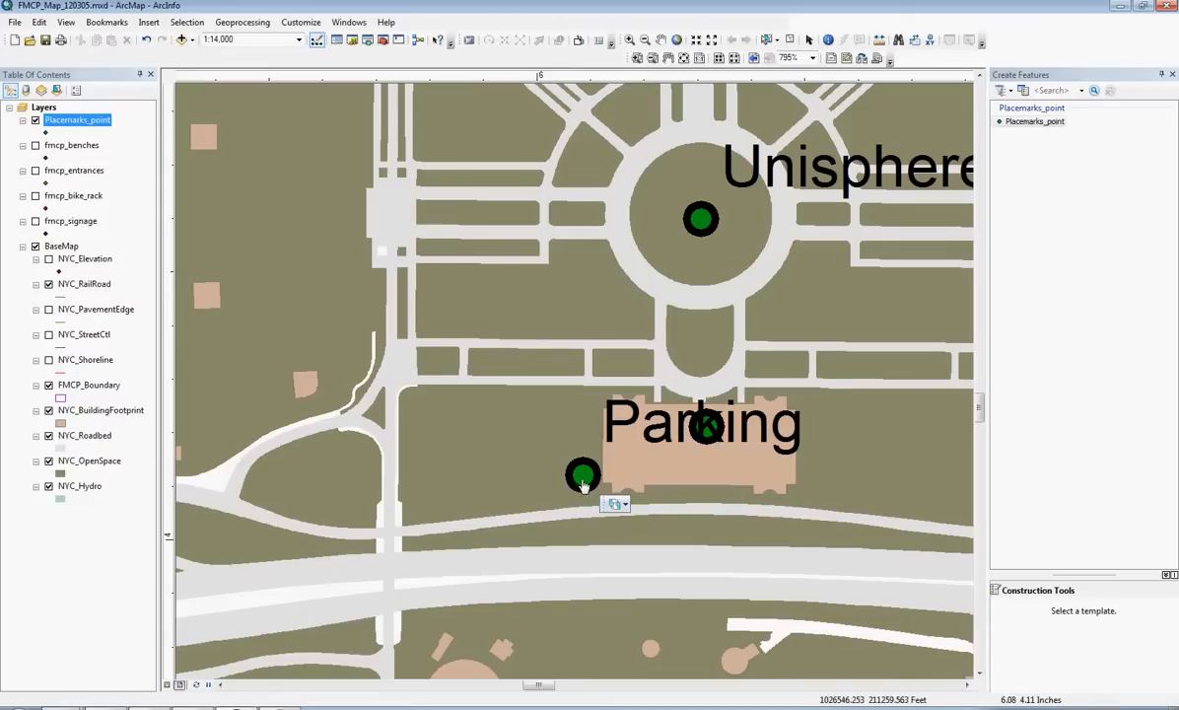
# Step: Hide the BaseMap group, move the Parking point slightly up and away from the museum building, and show BaseMap again
pyautogui.click(36, 247)
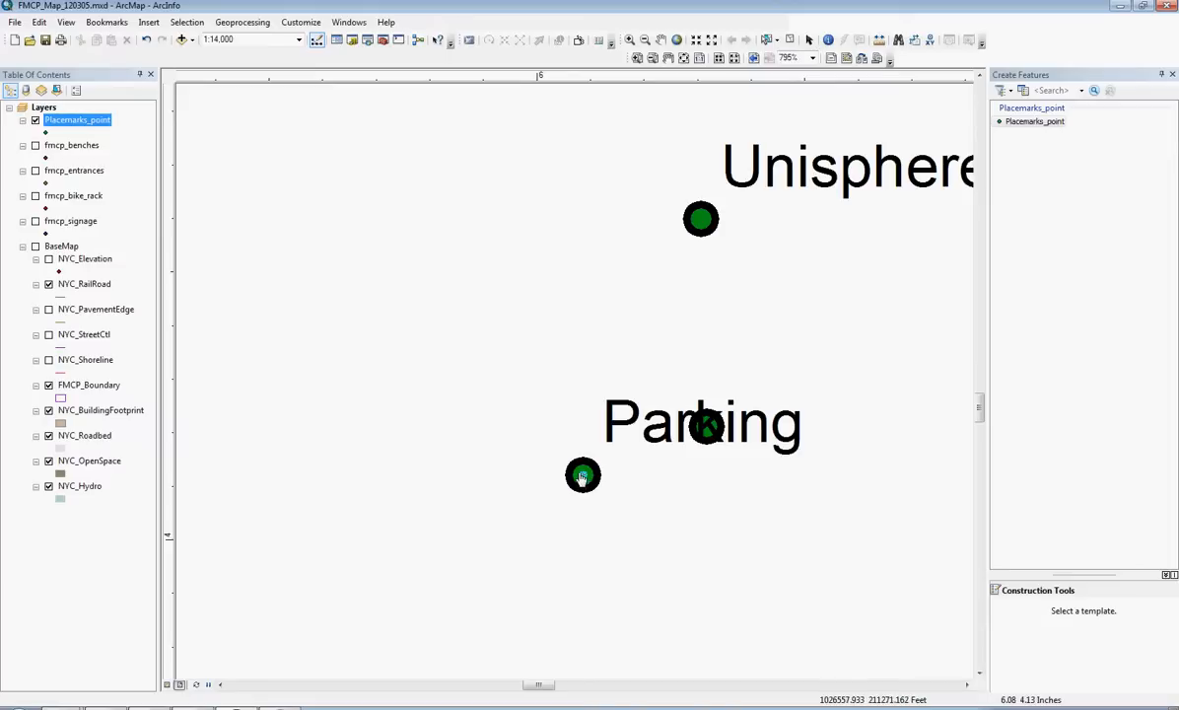
pyautogui.moveTo(582, 475); pyautogui.dragTo(558, 436)
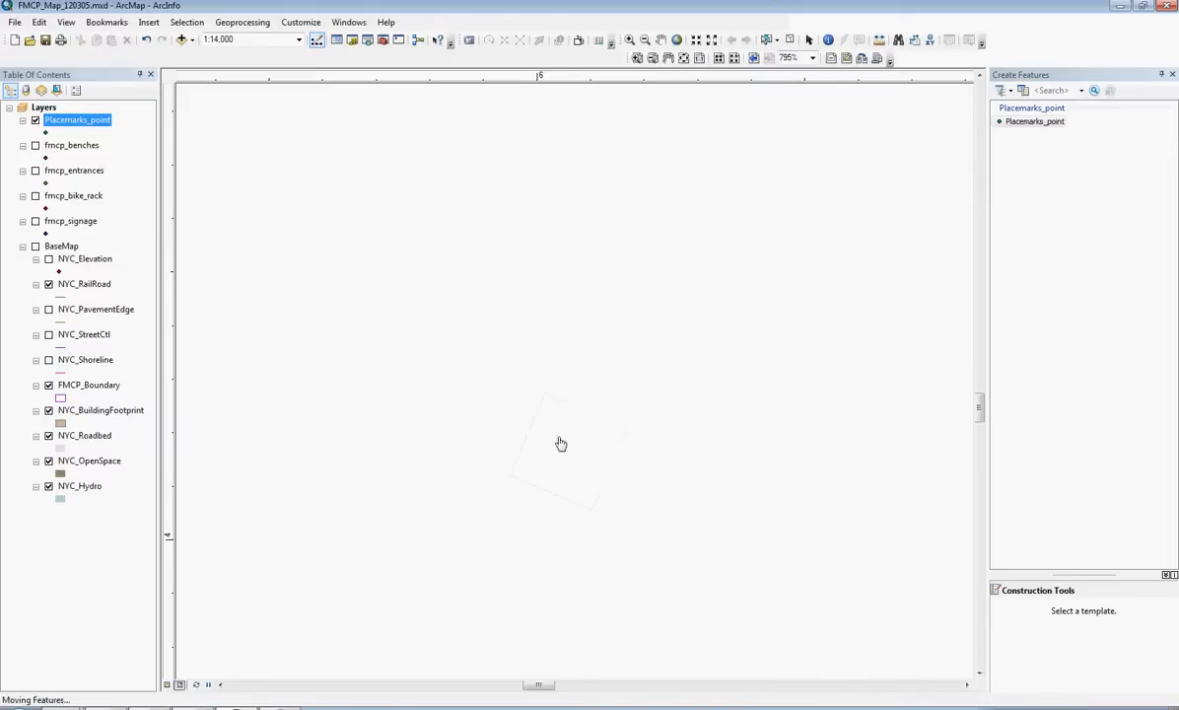
pyautogui.click(36, 247)
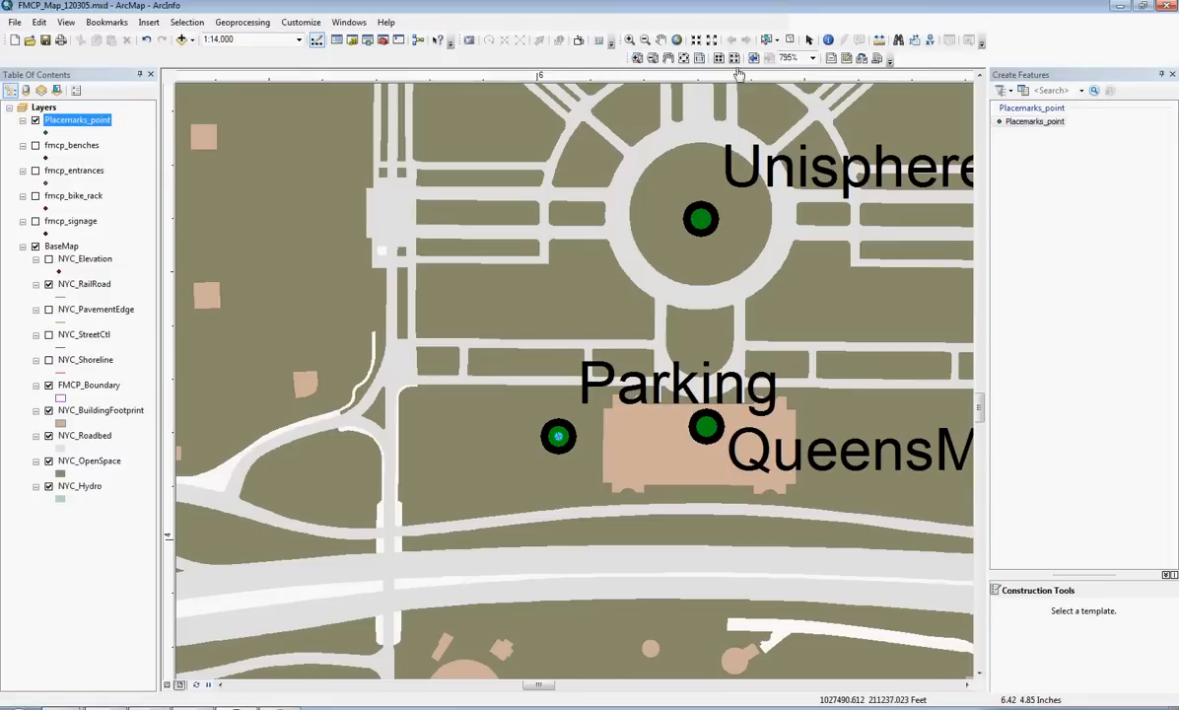
# Step: Undock the Create Features window so it floats over the map, and display the Editor toolbar
pyautogui.moveTo(1013, 75); pyautogui.dragTo(883, 146)
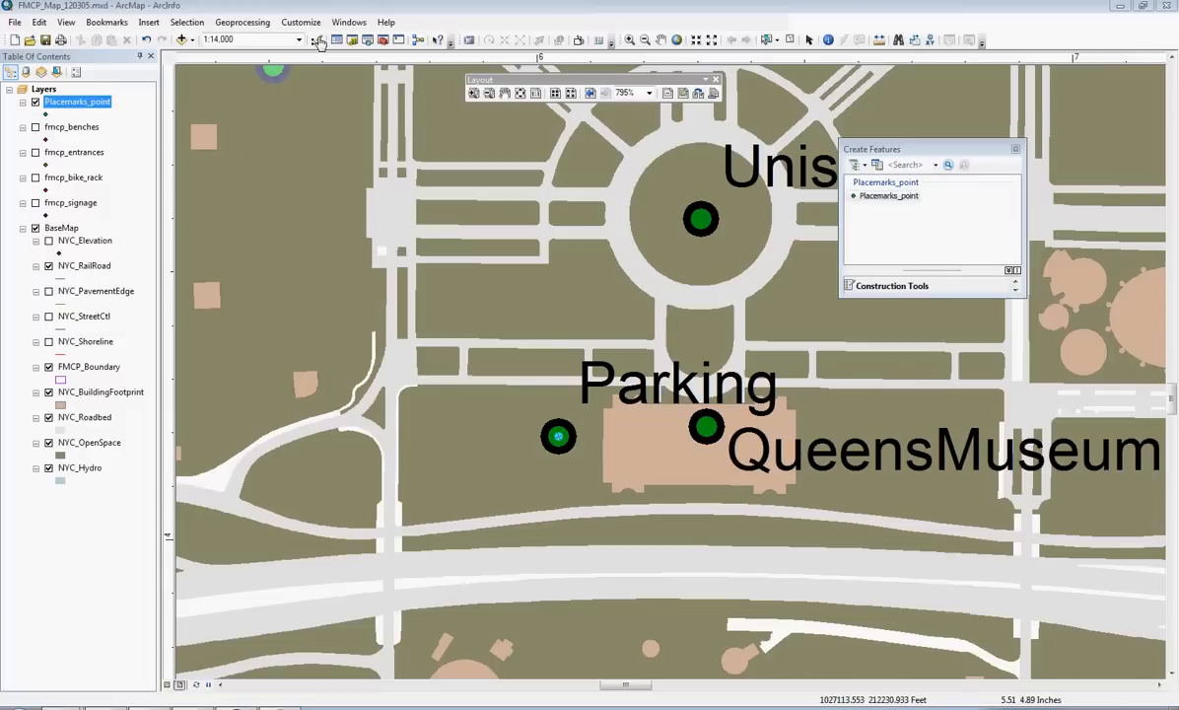
pyautogui.rightClick(308, 44)
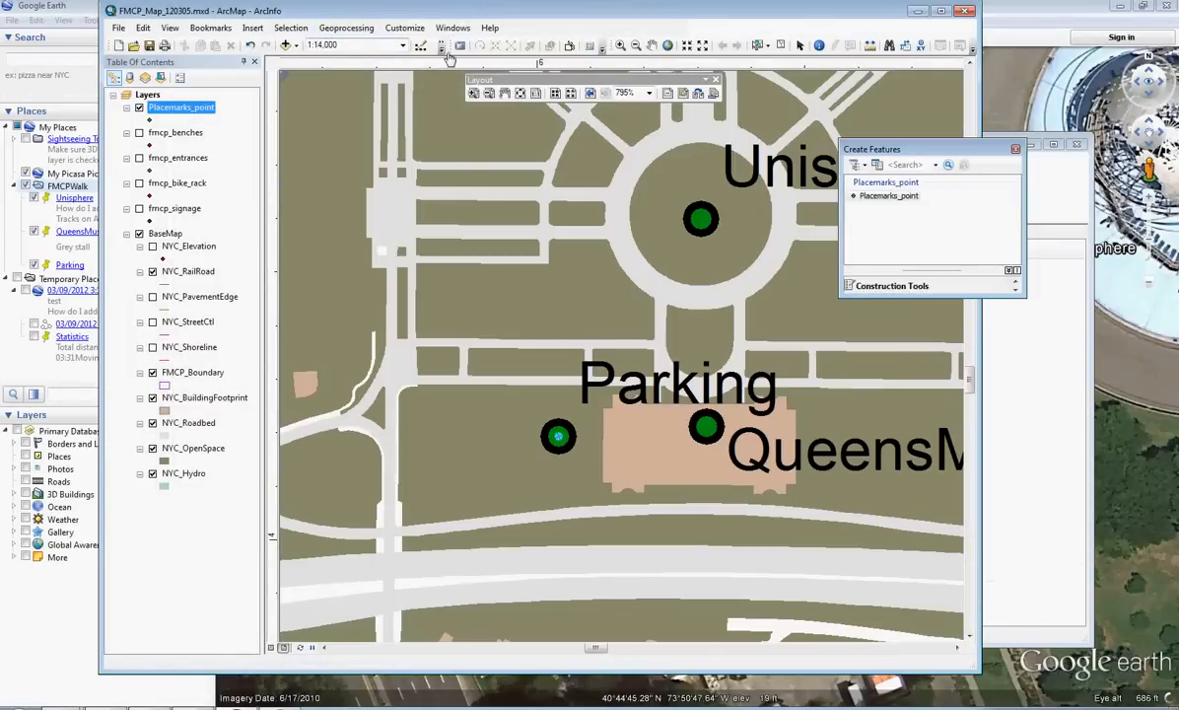
pyautogui.rightClick(419, 44)
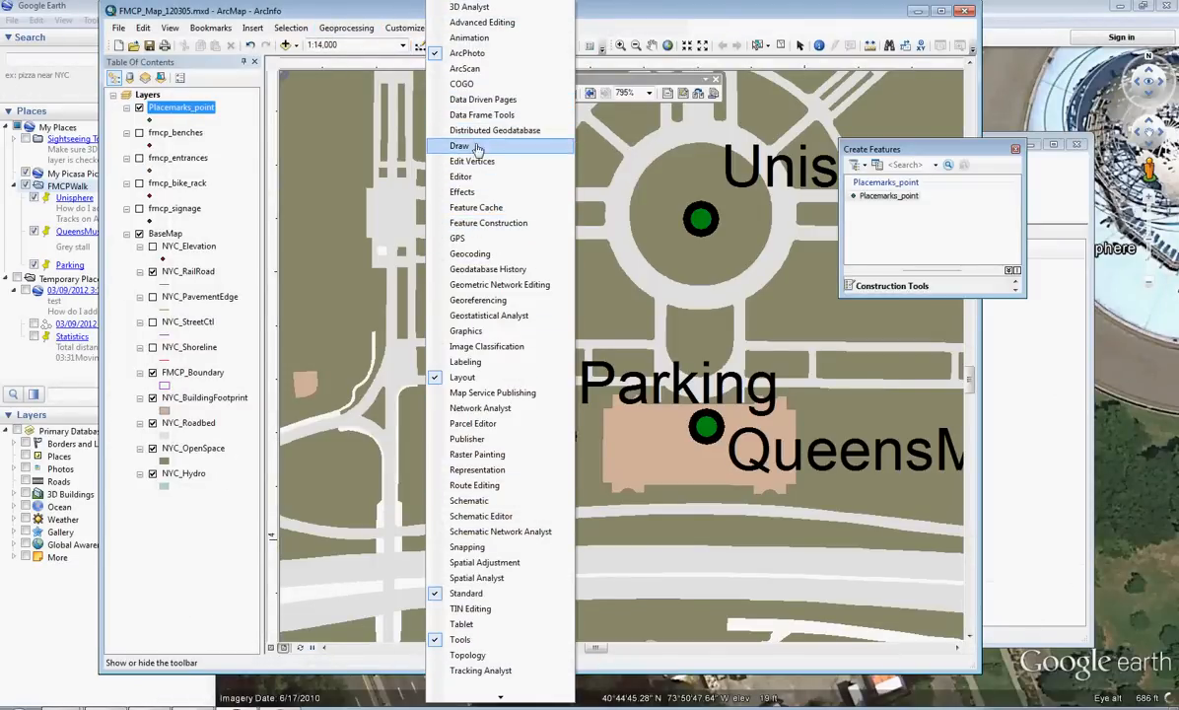
pyautogui.click(480, 179)
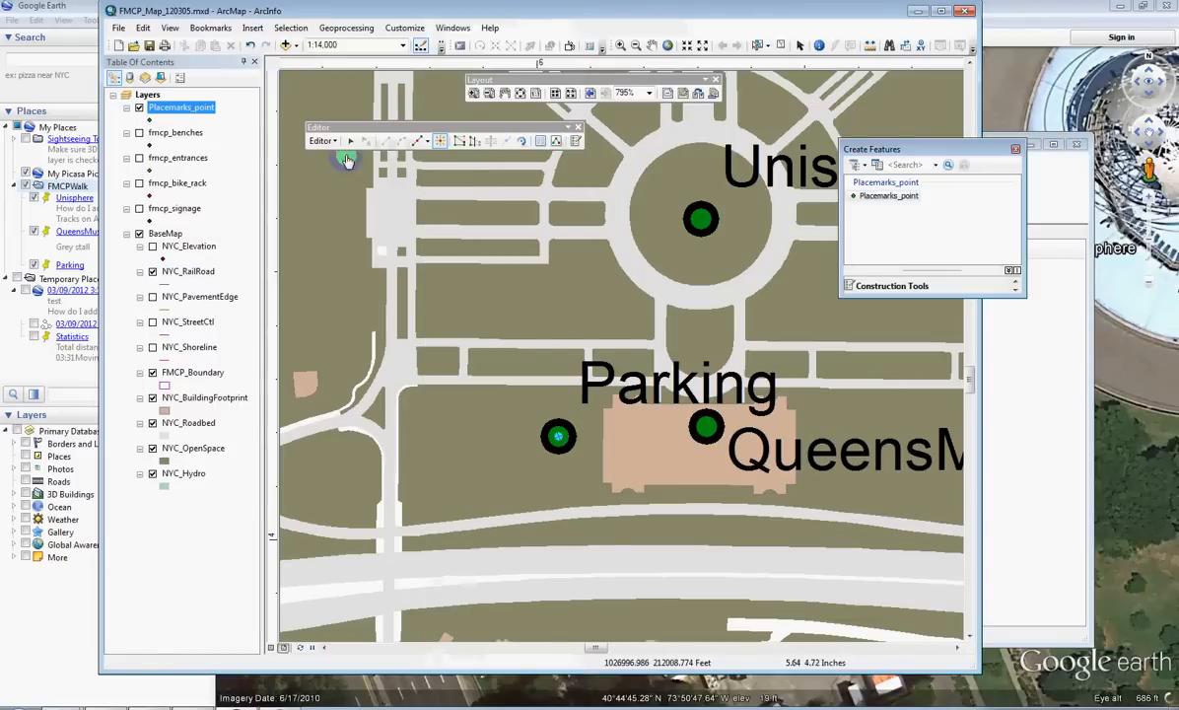
# Step: Stop editing with the placemark edits saved and maximize the ArcMap window
pyautogui.click(323, 140)
pyautogui.click(346, 172)
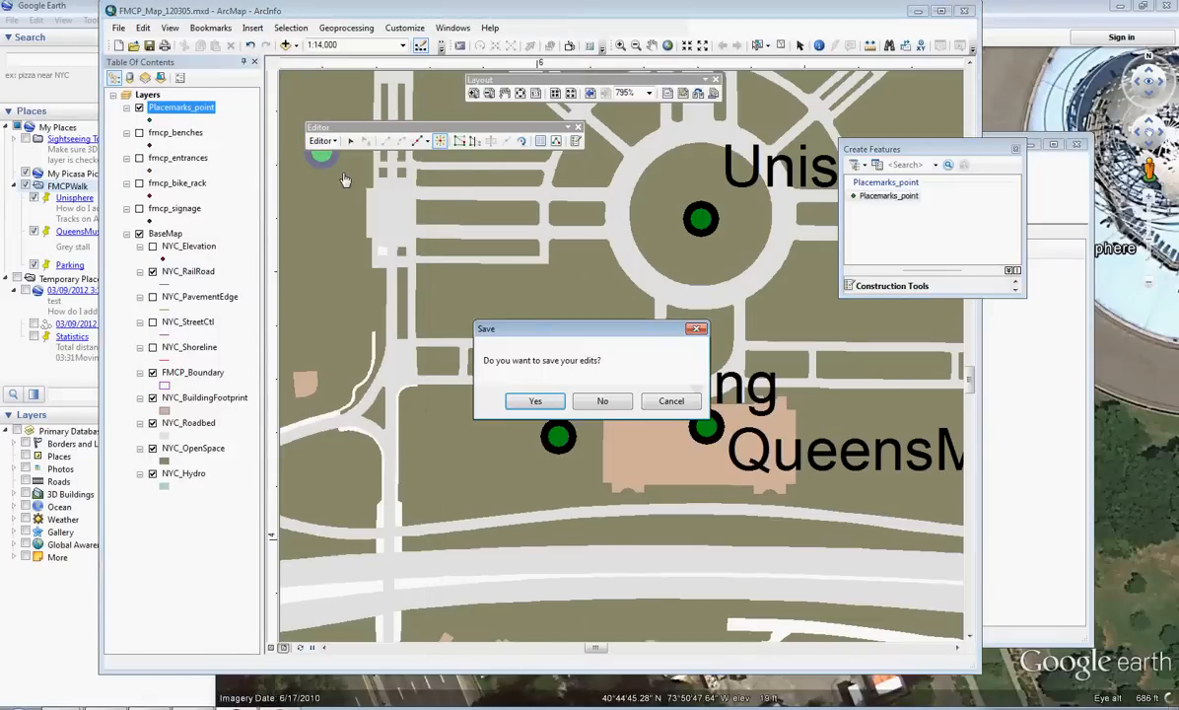
pyautogui.click(537, 404)
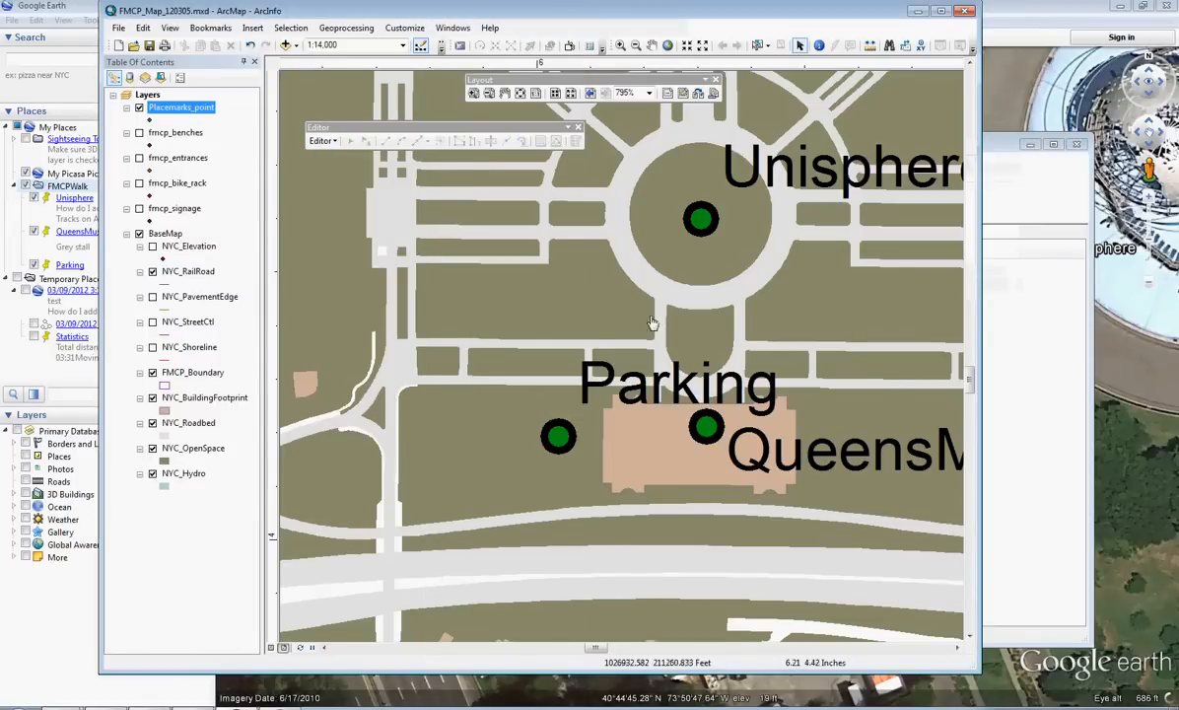
pyautogui.click(940, 11)
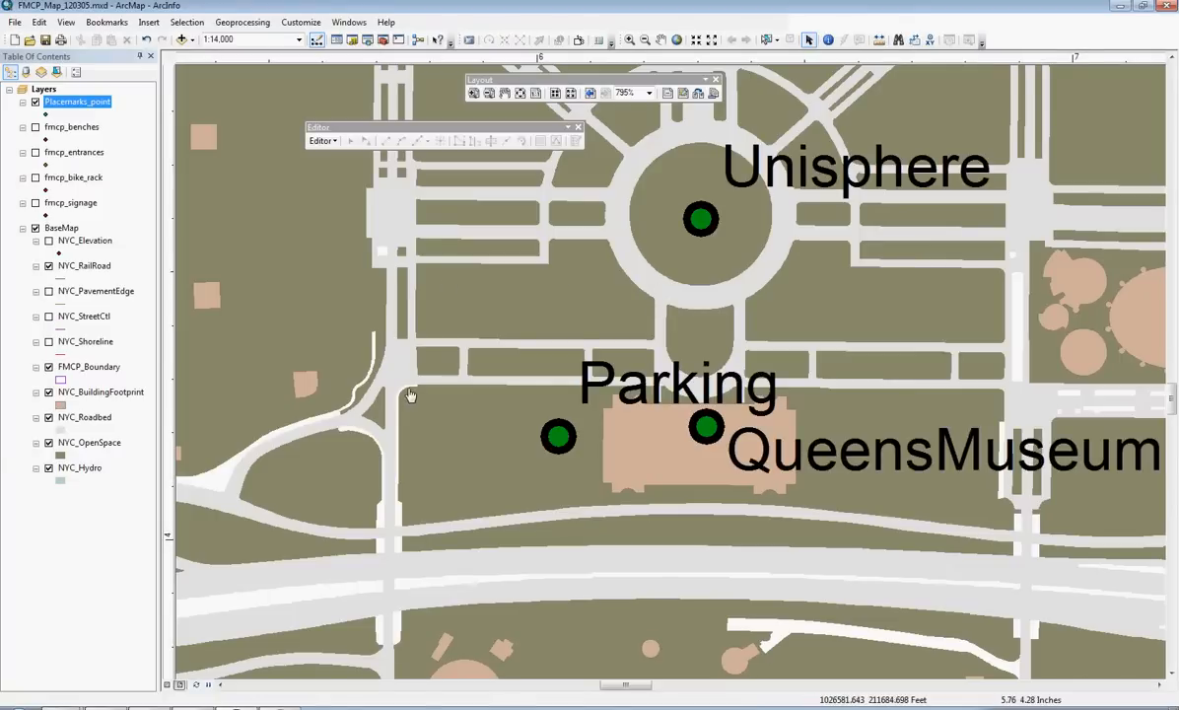